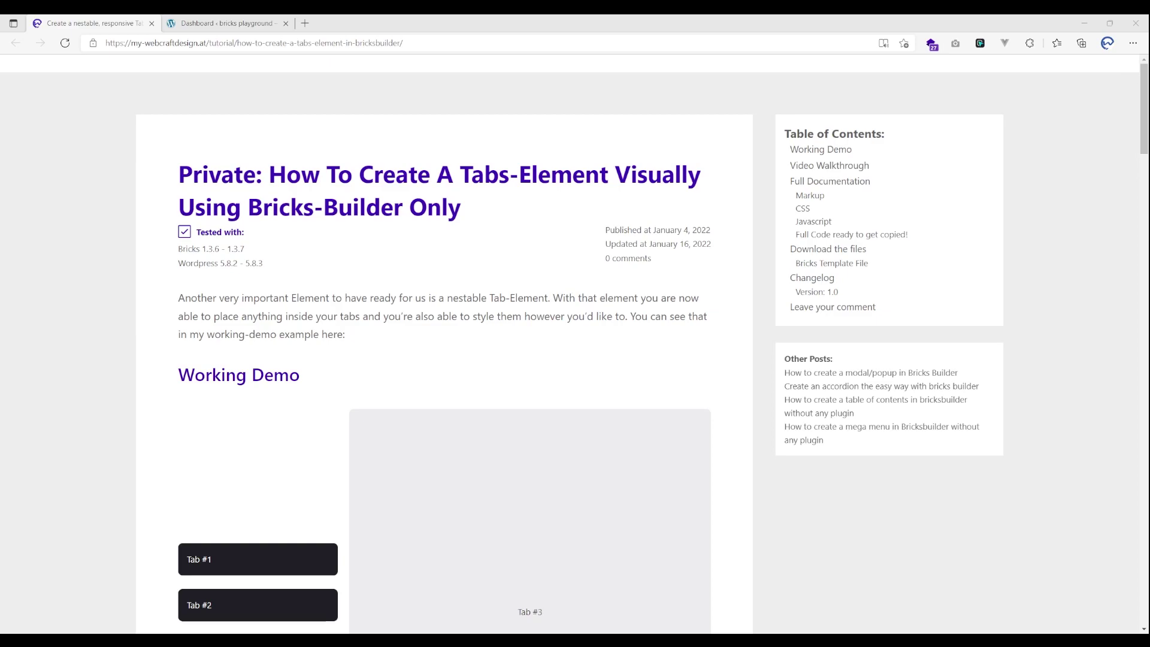
# - Show the demo's first tab, then highlight and clear the Favicon heading and logo
pyautogui.click(302, 566)
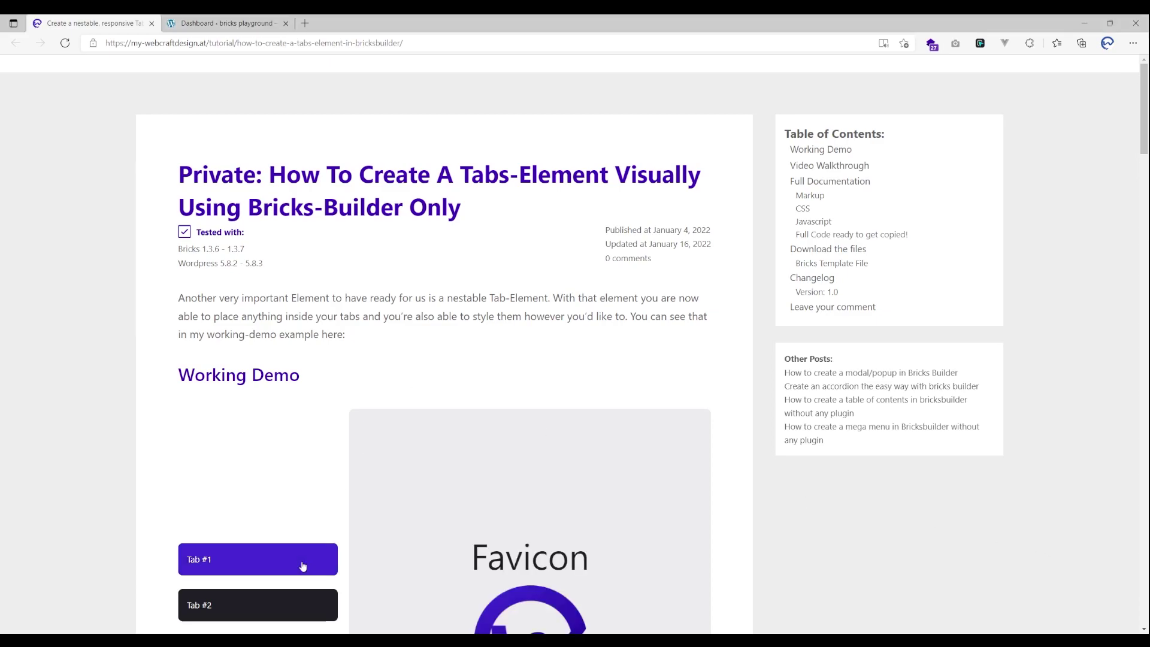
pyautogui.scroll(-4, 550, 342)
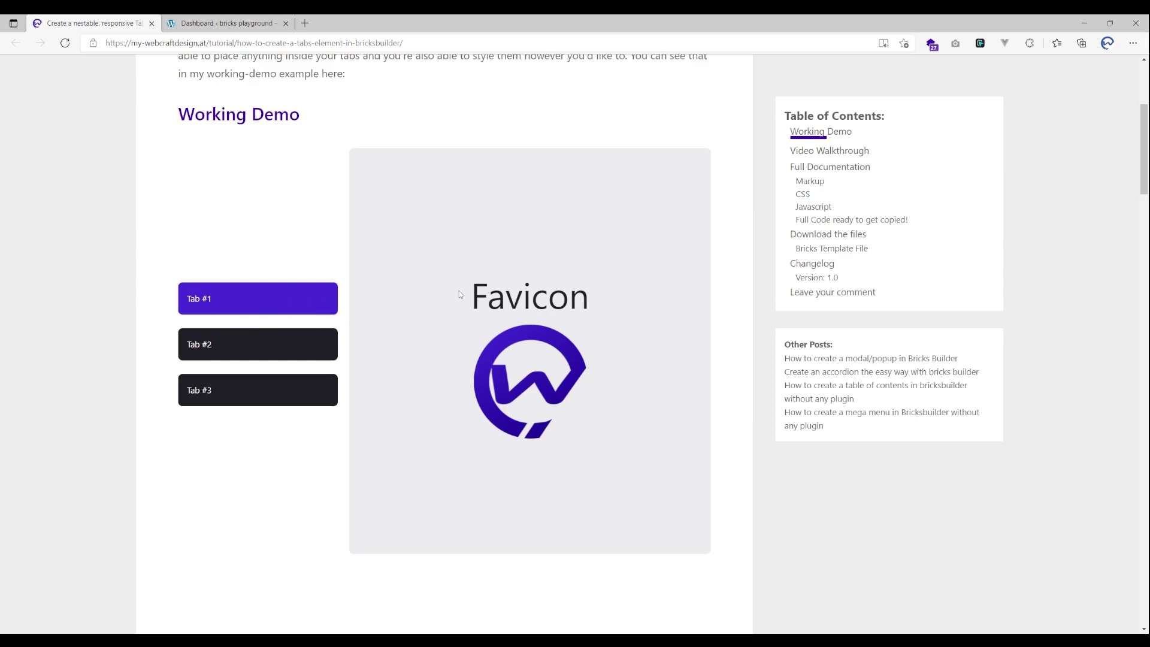
pyautogui.moveTo(463, 288); pyautogui.dragTo(545, 349)
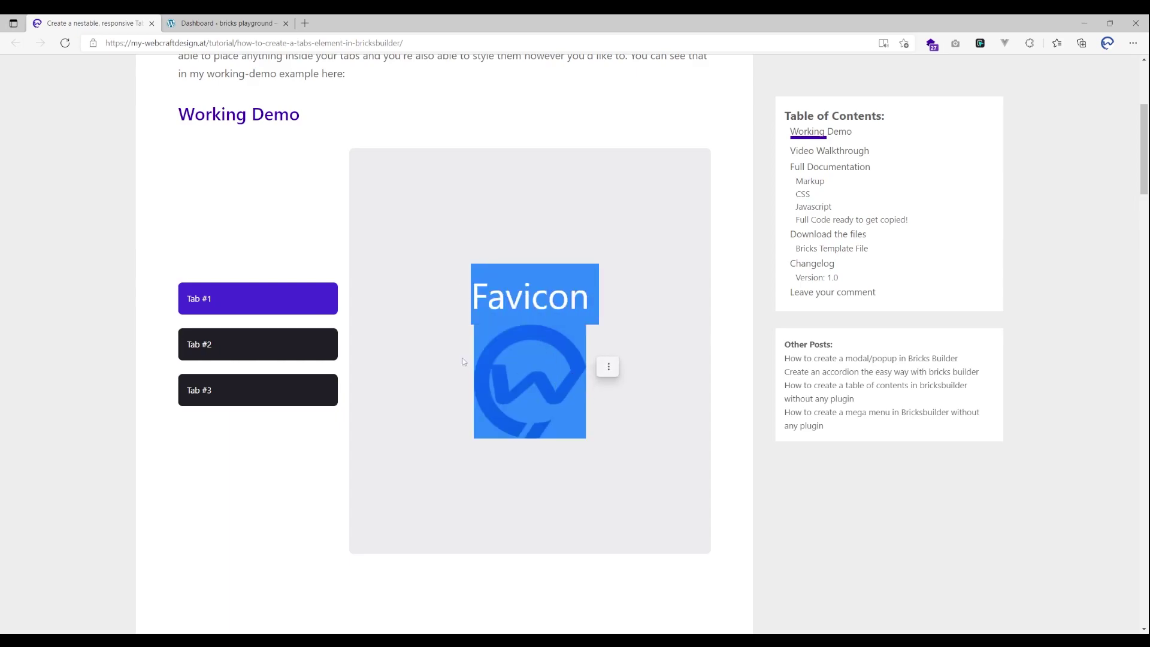
pyautogui.click(445, 342)
# - Cycle repeatedly through demo Tabs #1, #2 and #3 to test switching
pyautogui.click(228, 357)
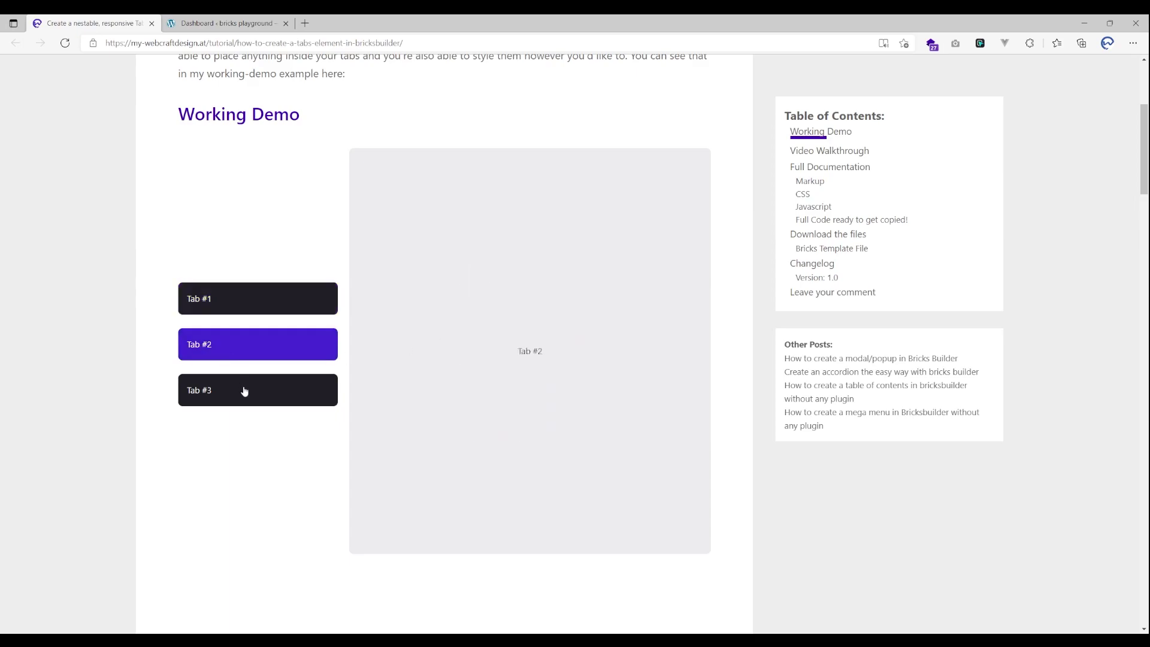
pyautogui.click(245, 395)
pyautogui.click(253, 353)
pyautogui.click(268, 310)
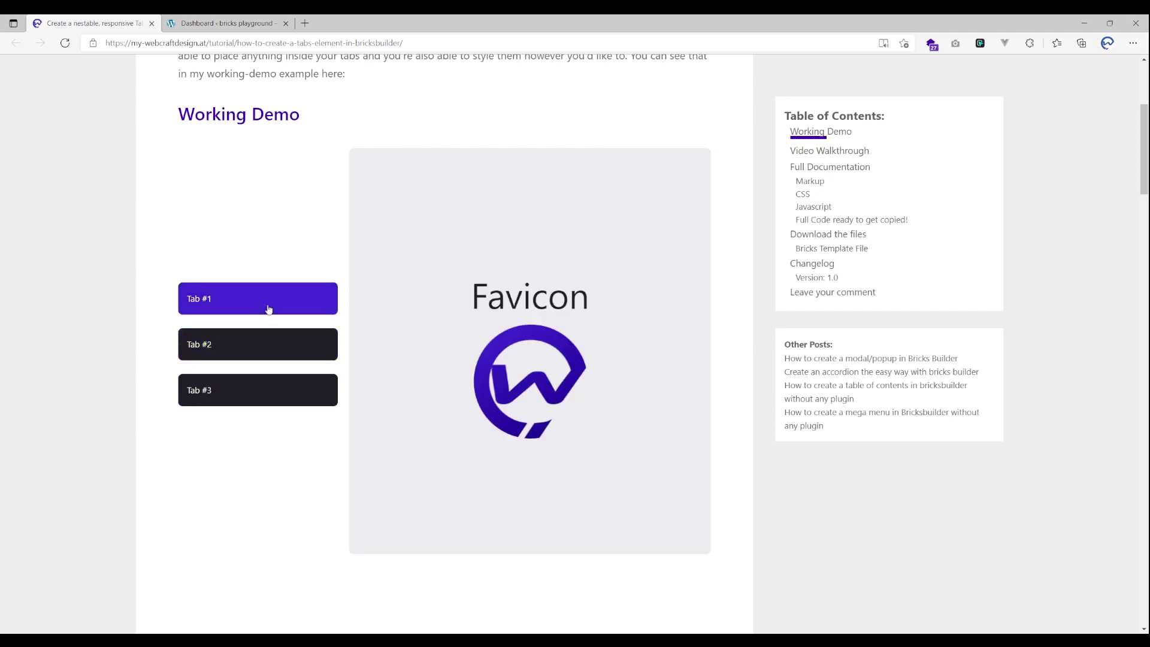
pyautogui.click(281, 346)
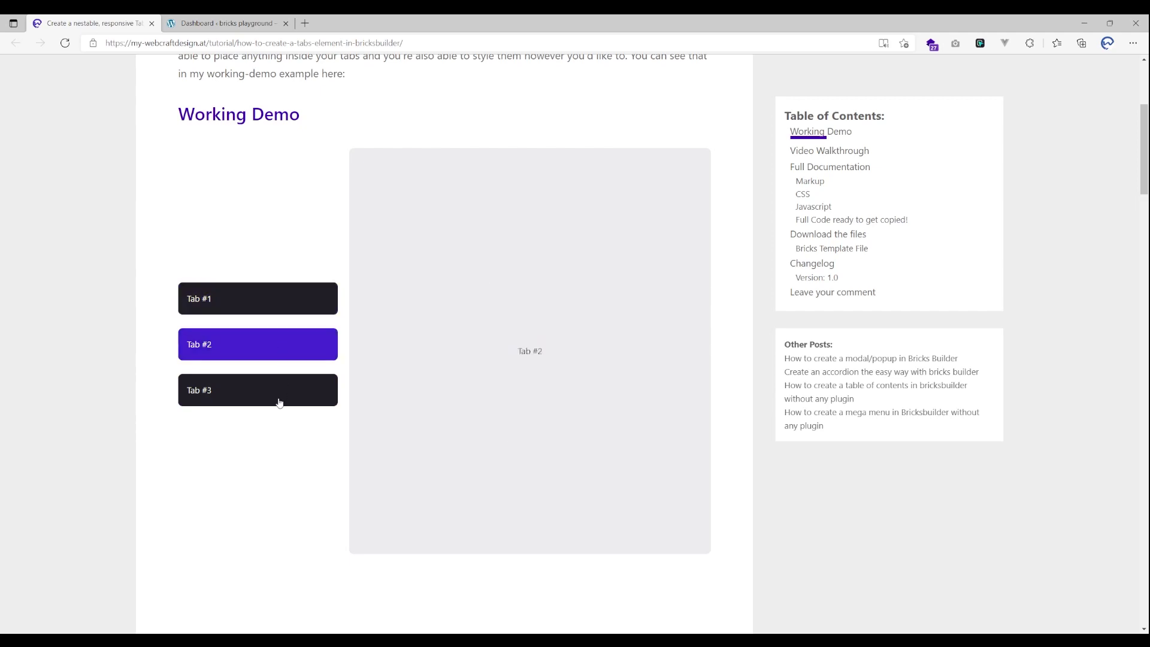
pyautogui.click(278, 395)
pyautogui.click(291, 346)
pyautogui.click(290, 304)
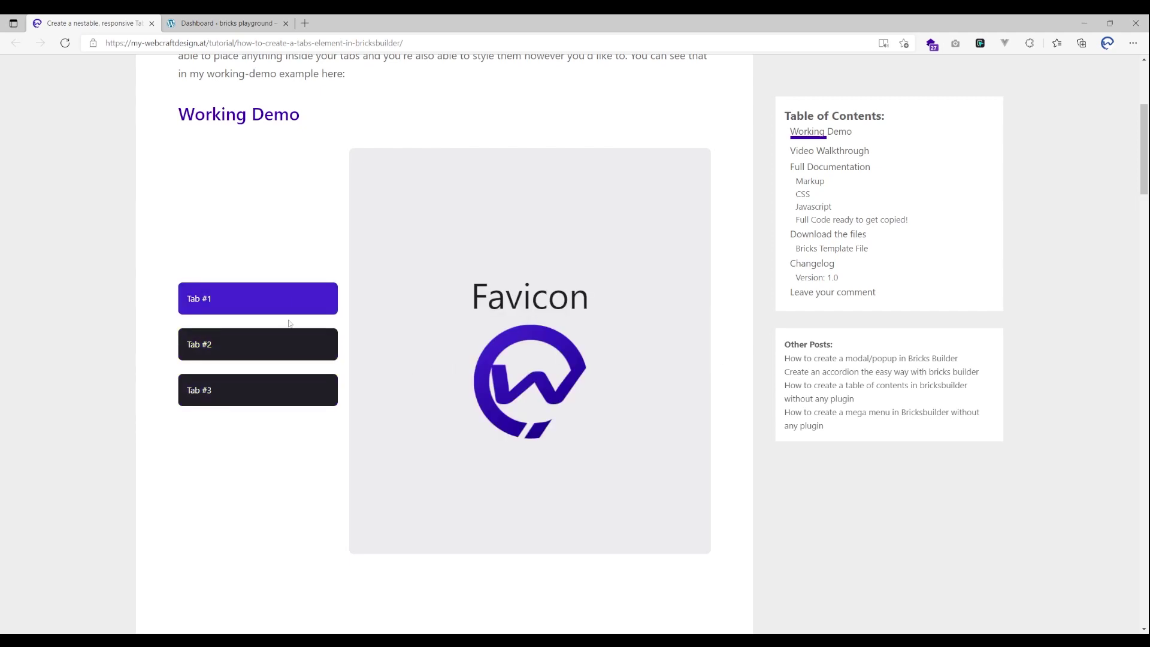
pyautogui.click(285, 353)
pyautogui.click(276, 391)
pyautogui.click(278, 355)
pyautogui.click(285, 304)
# - Return to the top and go to the playground site's WordPress dashboard
pyautogui.scroll(1, 388, 312)
pyautogui.scroll(2, 384, 306)
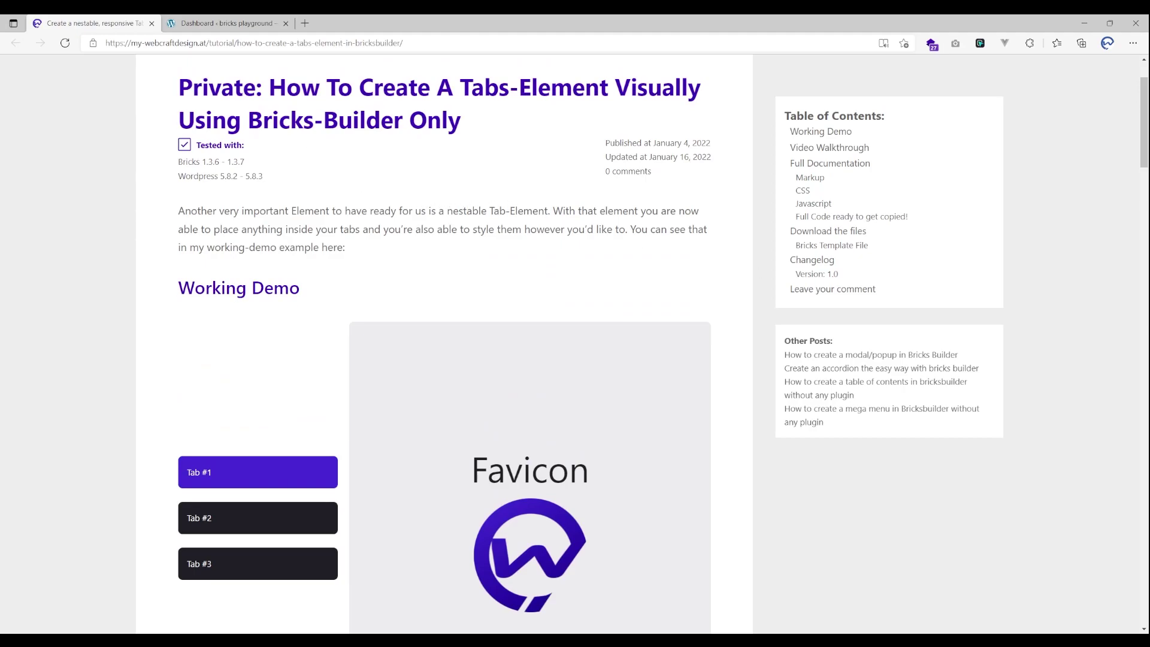
pyautogui.click(225, 24)
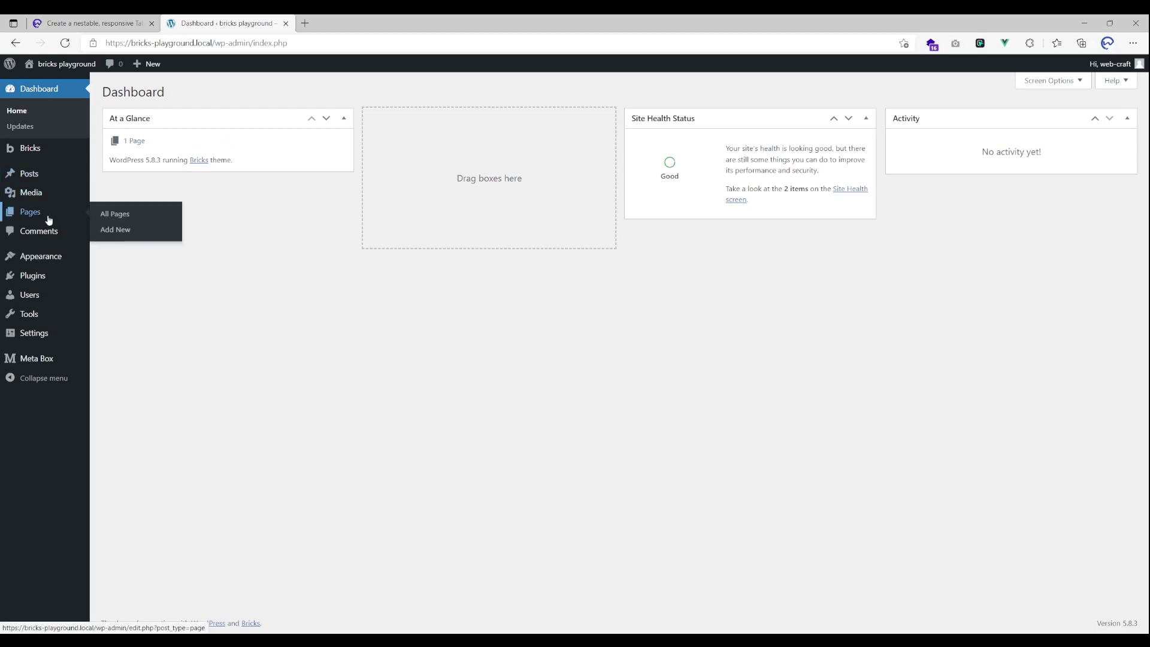
# - Create a new WordPress page titled 'Tabs' and publish it
pyautogui.click(82, 222)
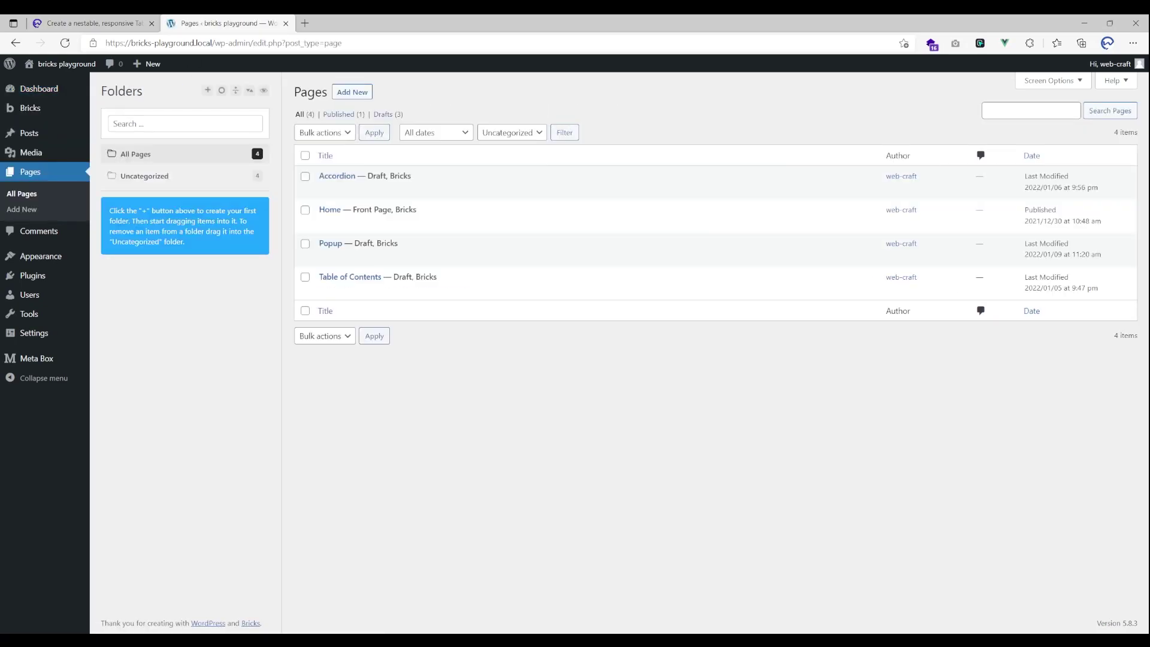
pyautogui.click(368, 97)
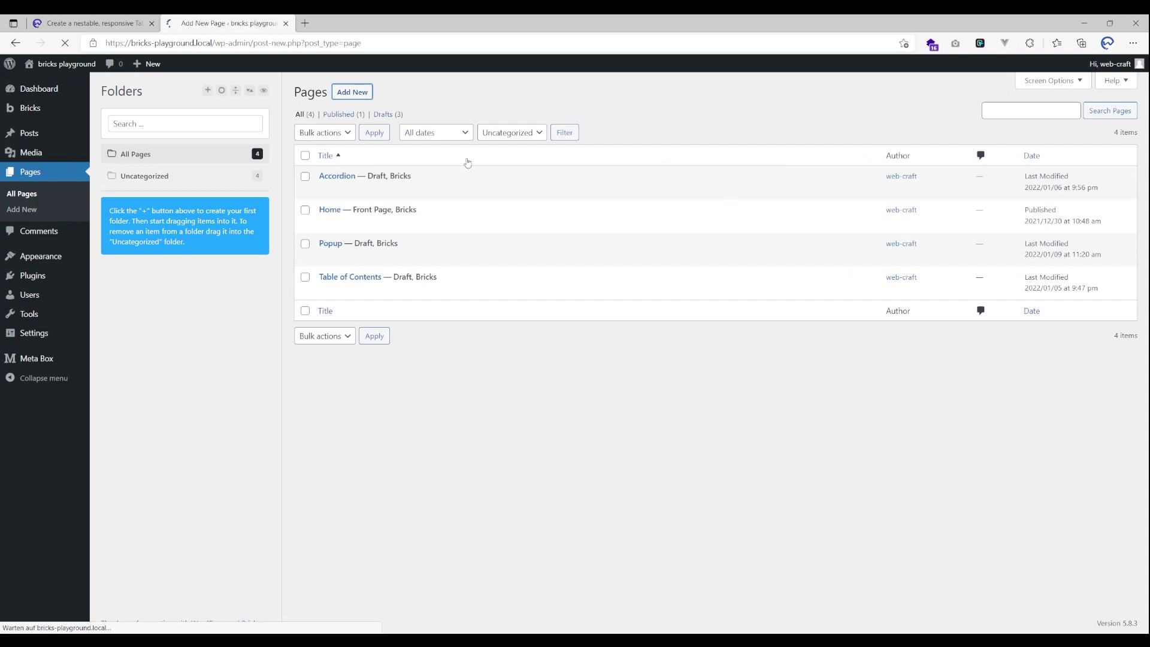
pyautogui.write('Tabs')
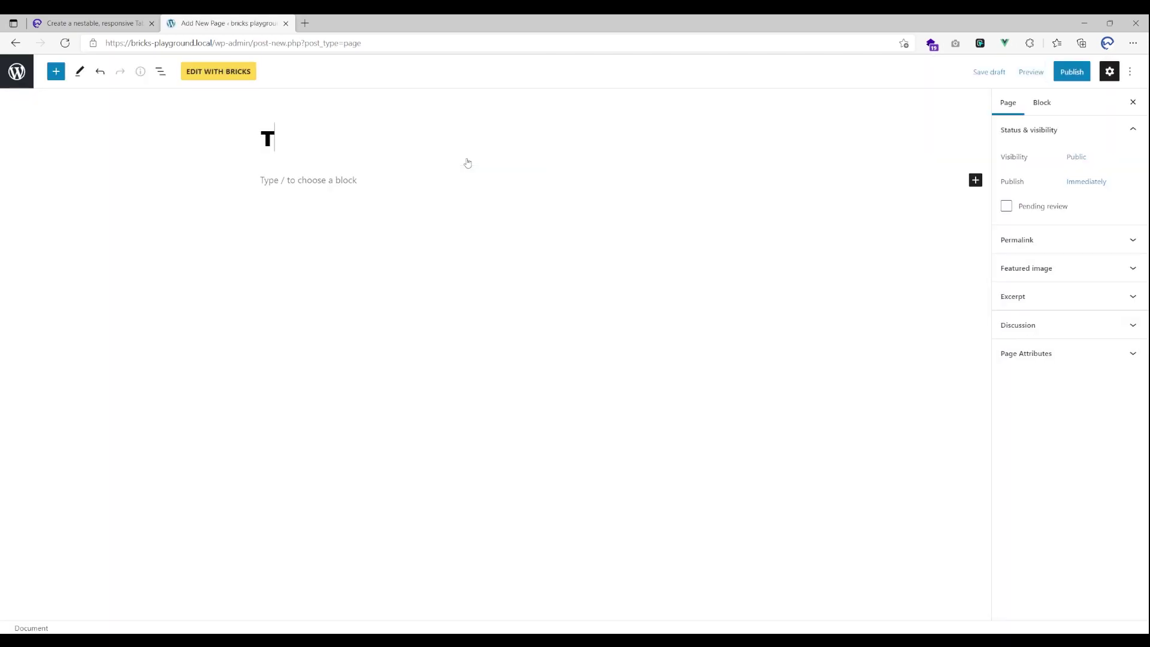
pyautogui.click(1072, 71)
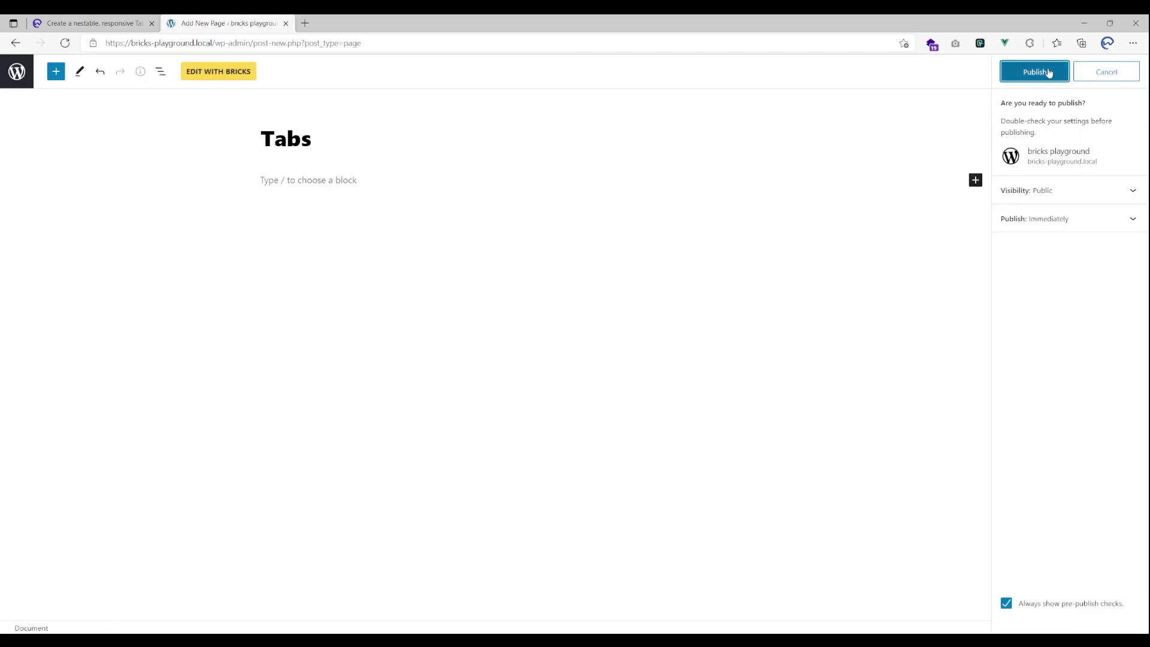
pyautogui.click(1035, 72)
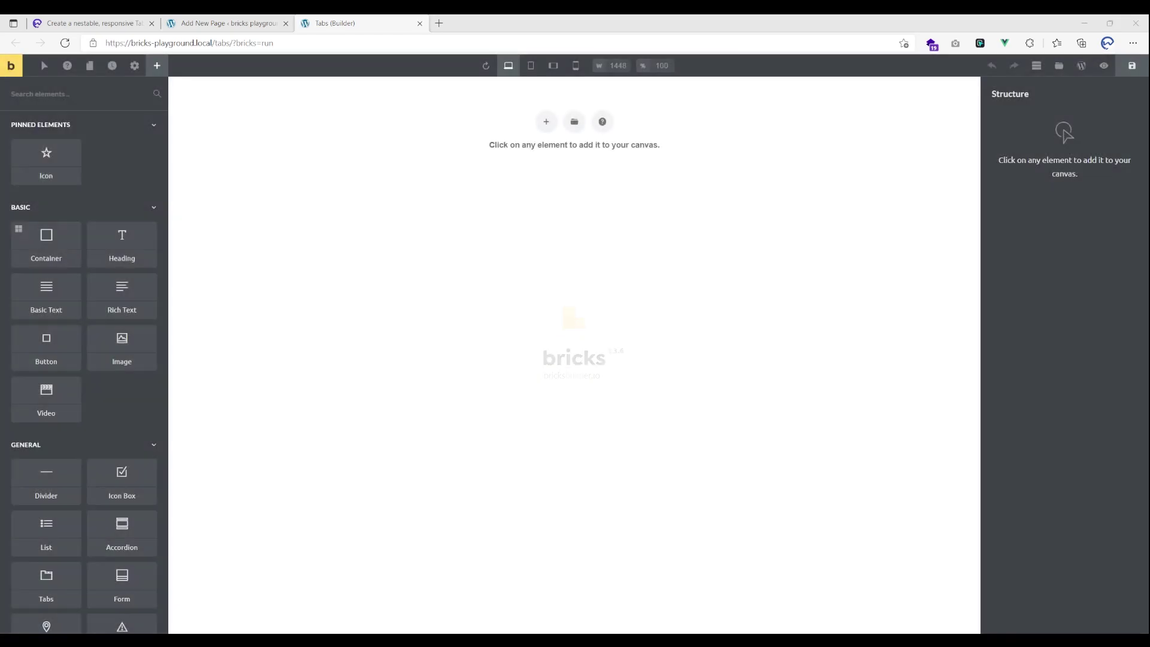
# - Insert a container on the empty canvas and add two child containers inside it
pyautogui.click(546, 123)
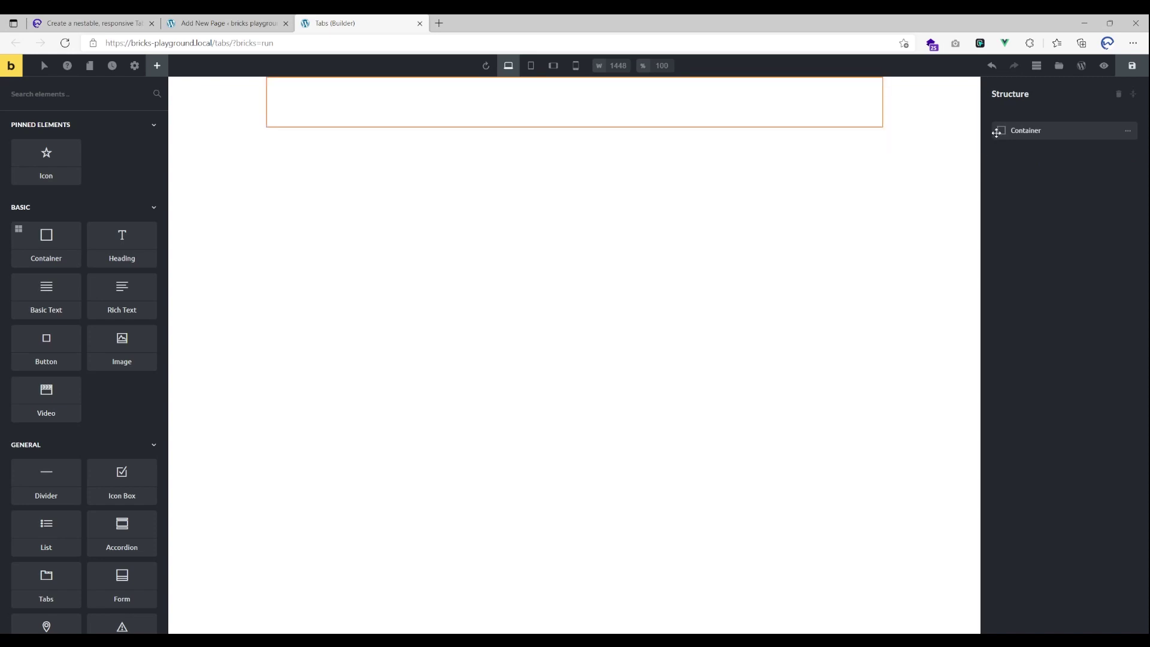
pyautogui.click(997, 133)
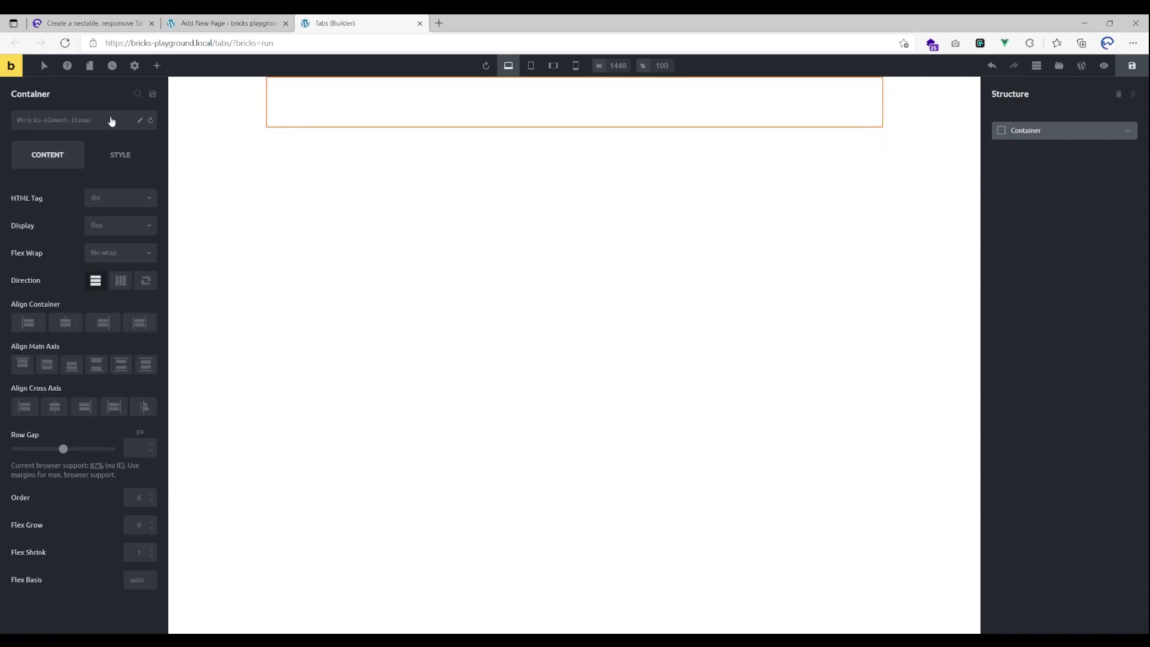
pyautogui.click(156, 65)
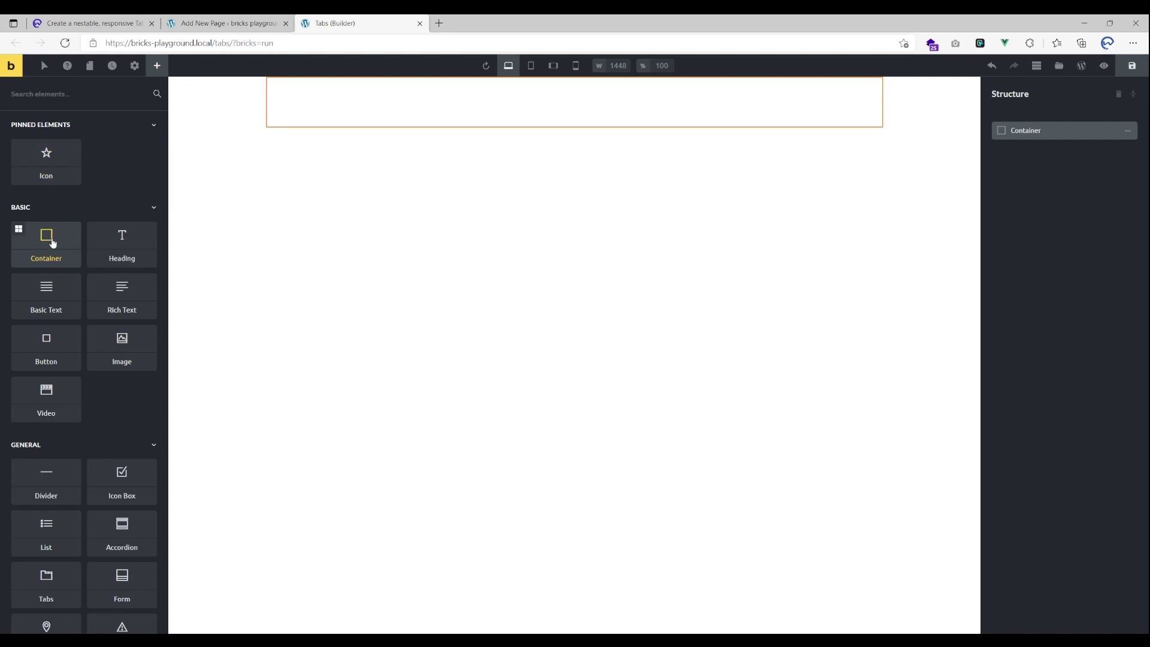
pyautogui.click(53, 243)
pyautogui.click(52, 243)
# - Set the parent container's direction to horizontal so the children sit side by side
pyautogui.click(1009, 157)
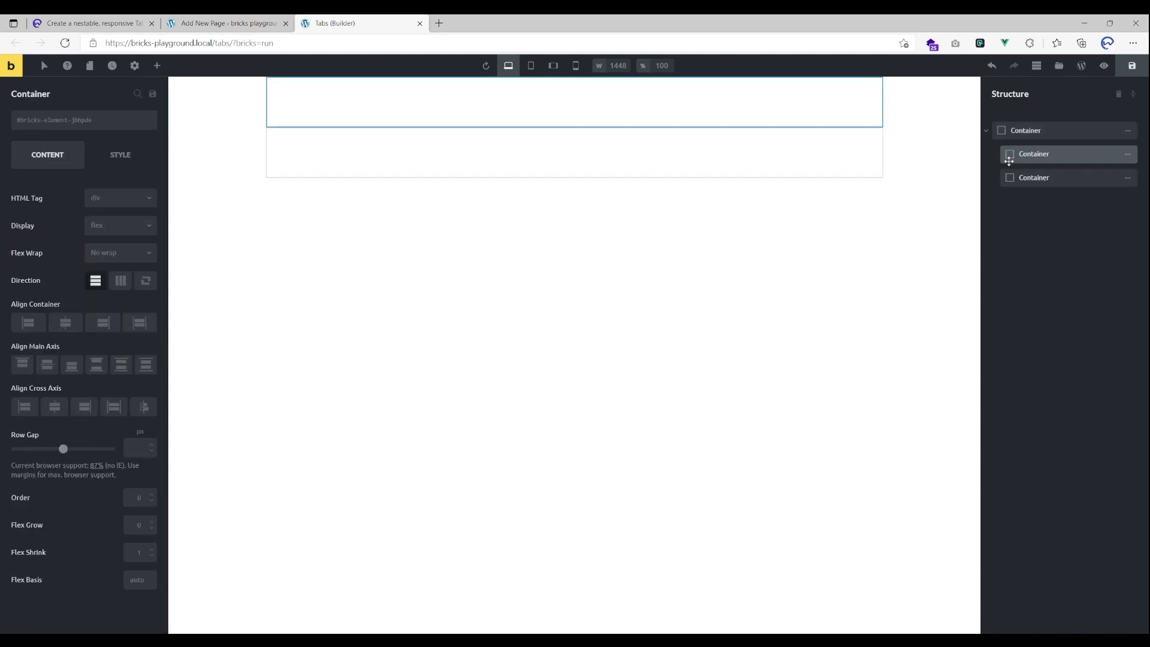
pyautogui.click(1025, 130)
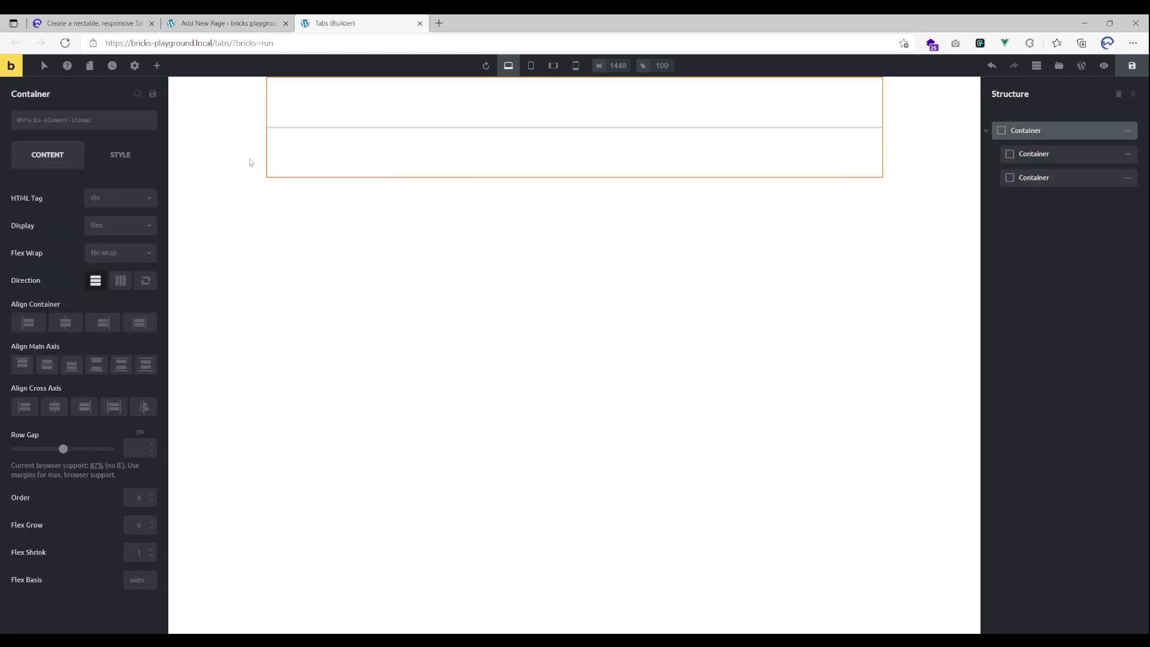
pyautogui.click(113, 281)
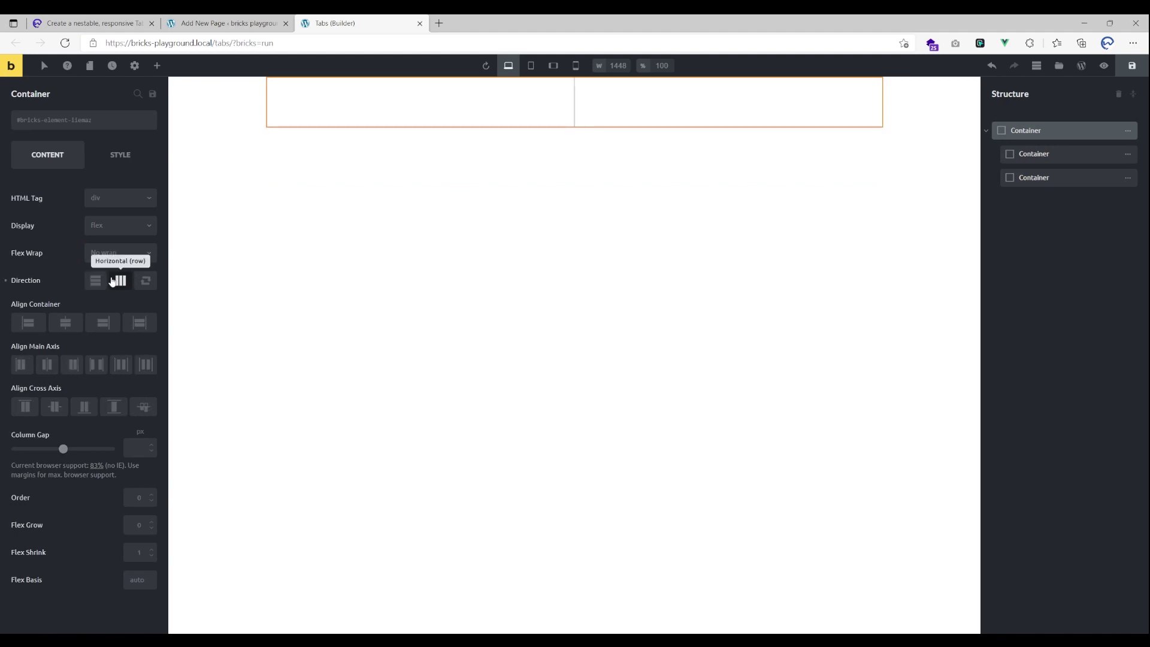
pyautogui.click(395, 111)
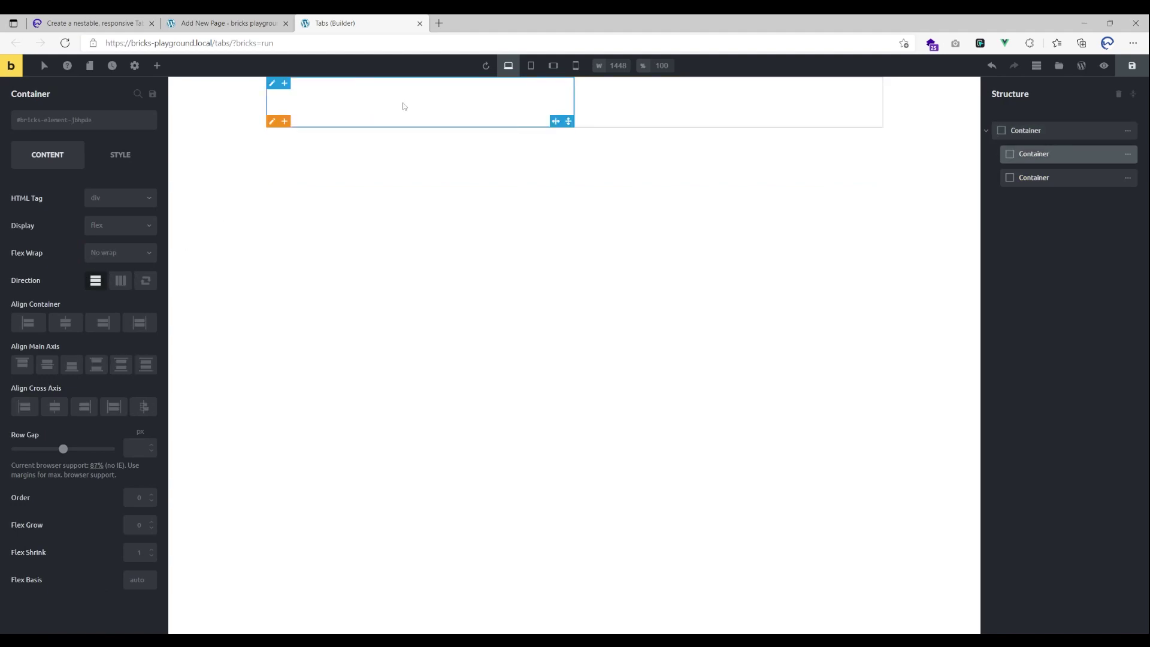
pyautogui.click(72, 26)
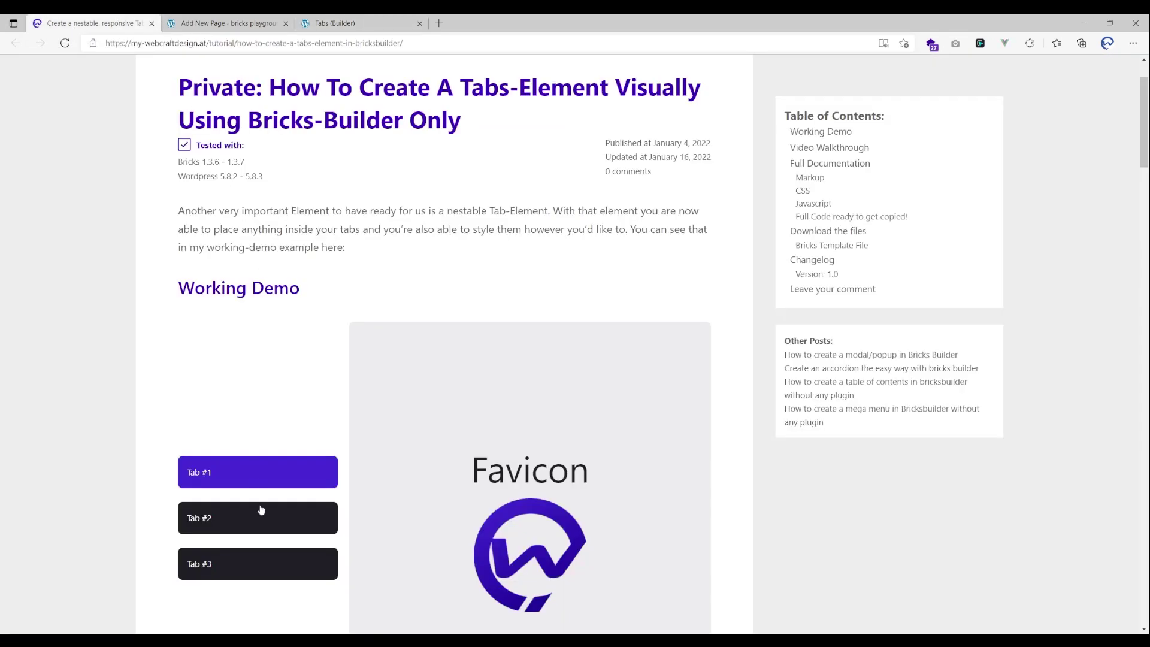
pyautogui.click(262, 512)
pyautogui.click(277, 551)
pyautogui.click(284, 473)
pyautogui.click(288, 517)
pyautogui.click(295, 572)
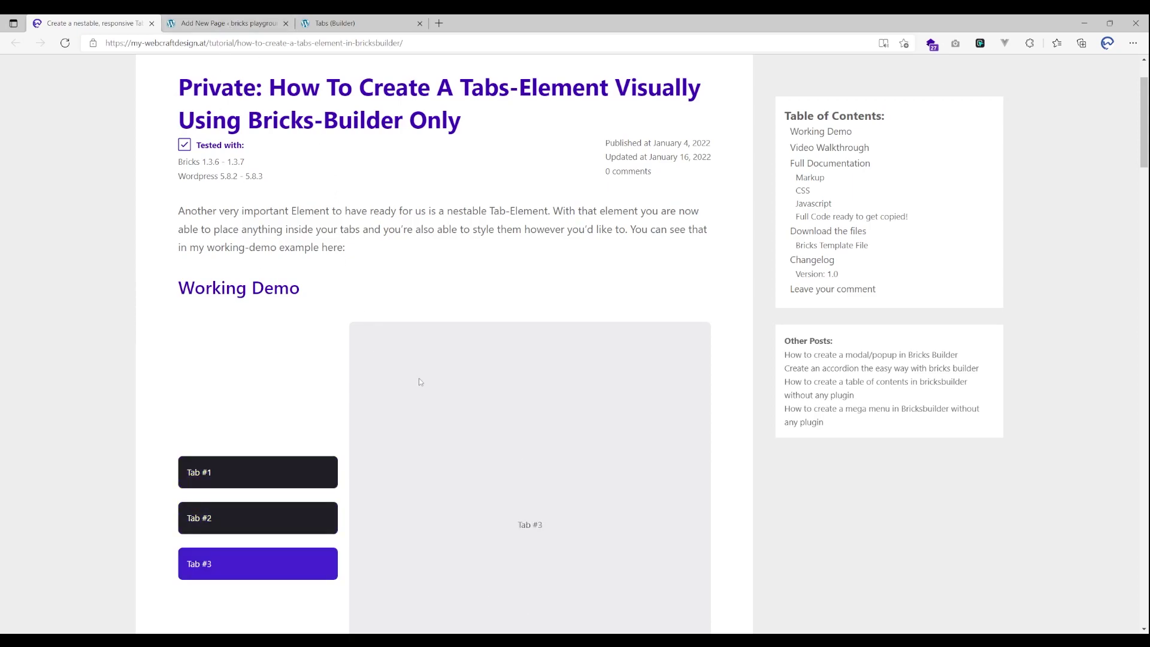
pyautogui.tripleClick(529, 524)
pyautogui.click(347, 22)
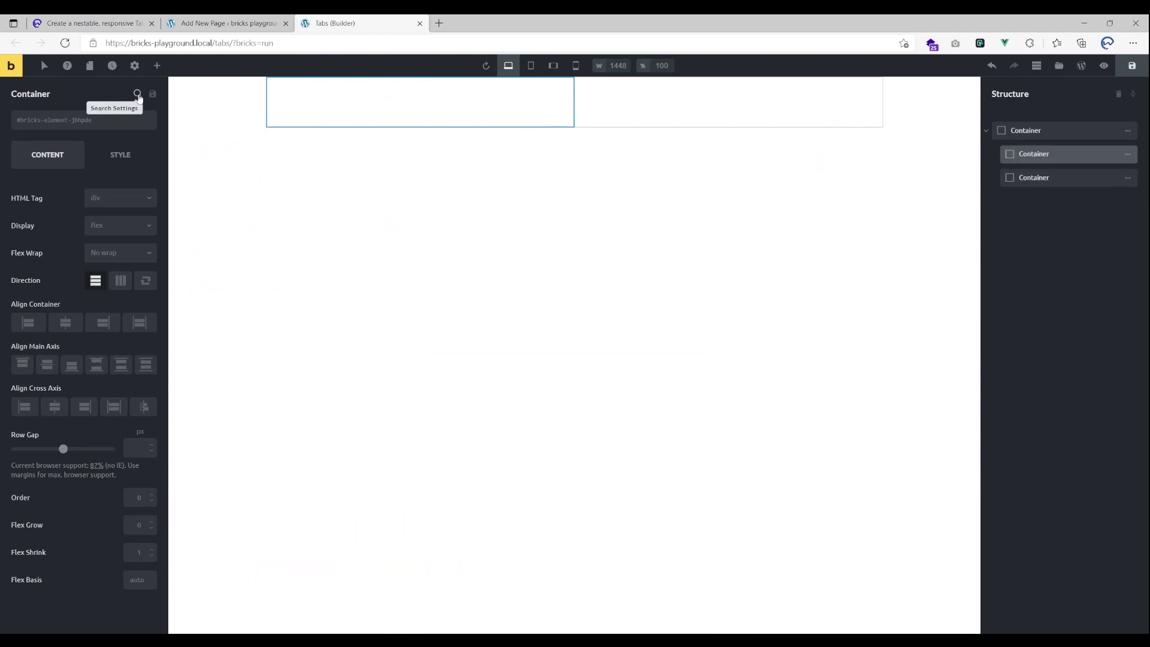
# - Add three containers inside the left column
pyautogui.click(157, 65)
pyautogui.click(31, 247)
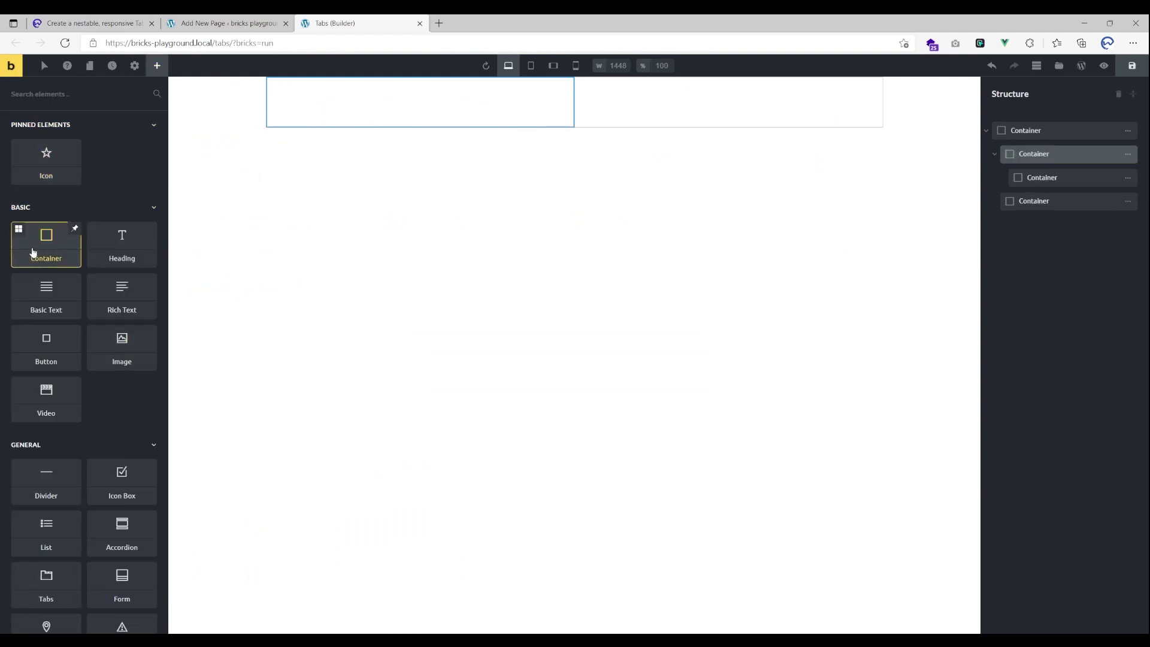
pyautogui.click(31, 247)
pyautogui.click(31, 246)
# - Give the top nested container a new global class wcd_tab_link
pyautogui.click(457, 110)
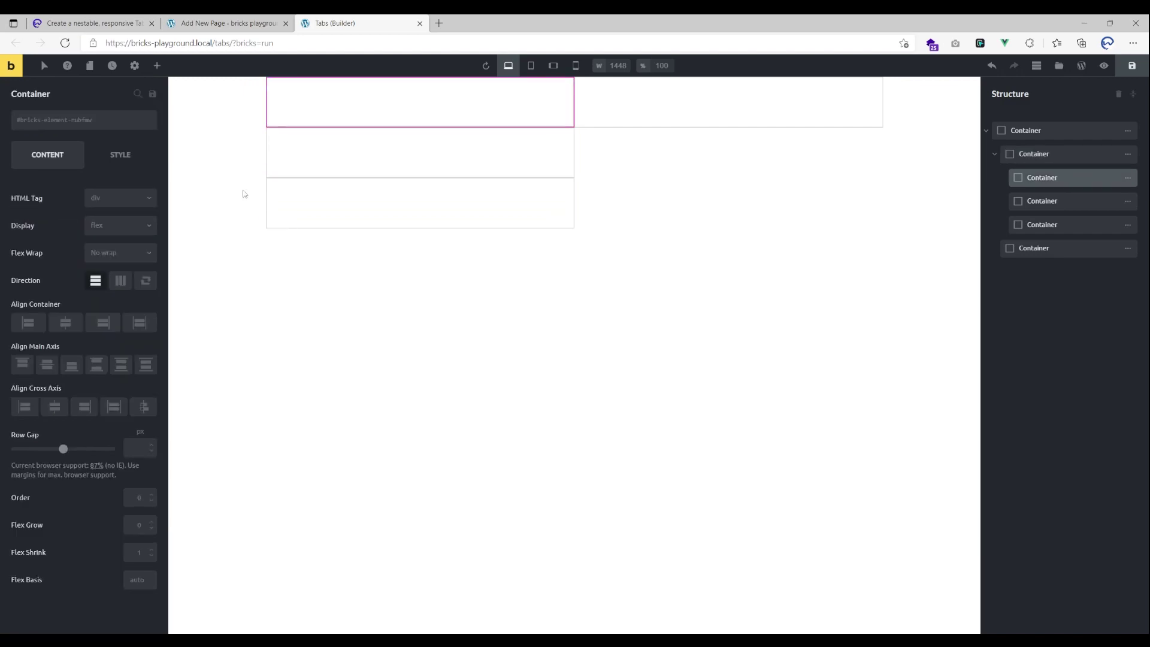
pyautogui.click(77, 121)
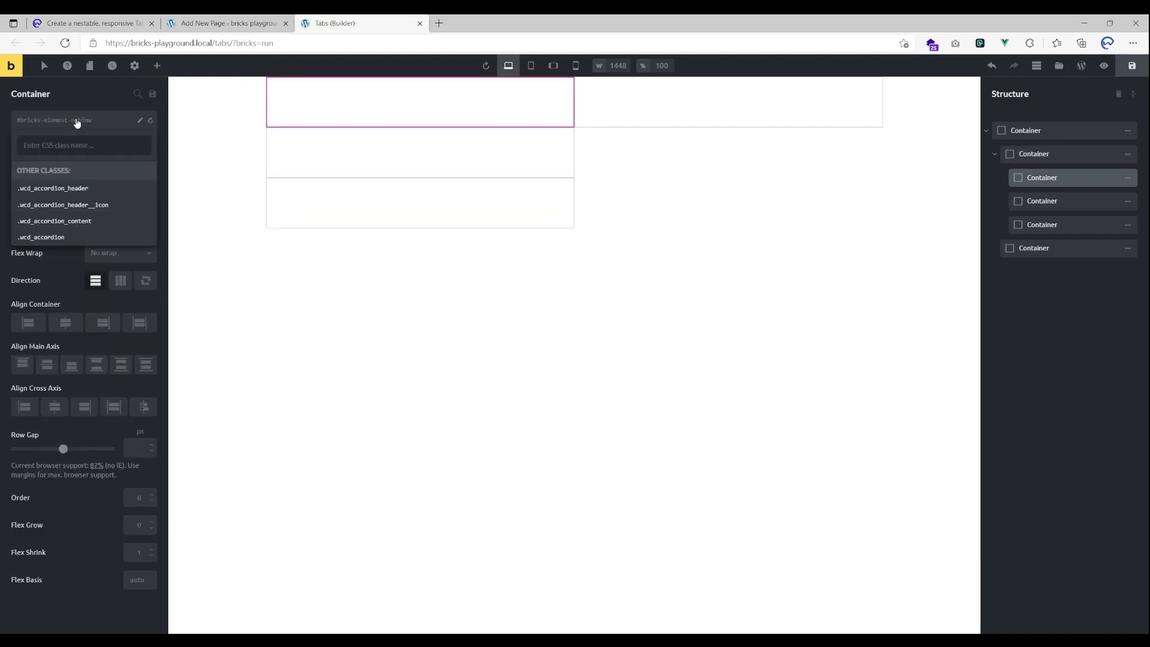
pyautogui.write('wcd_tab_link')
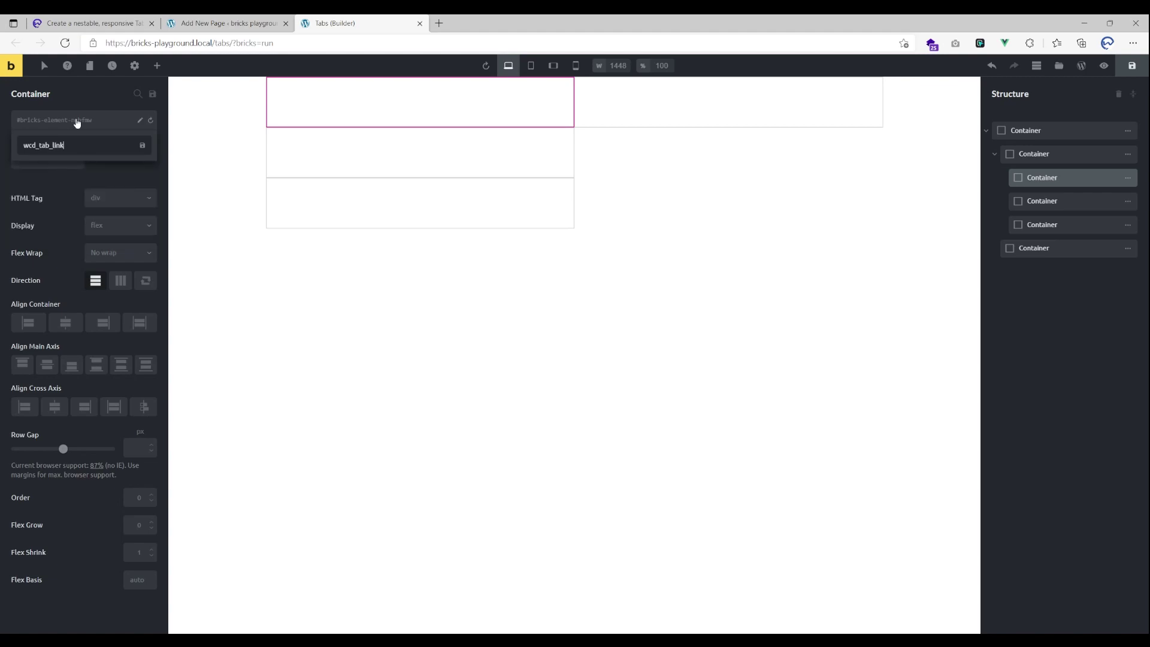
pyautogui.press('Return')
# - Give the tab-link container a dark #212121 background colour
pyautogui.click(116, 157)
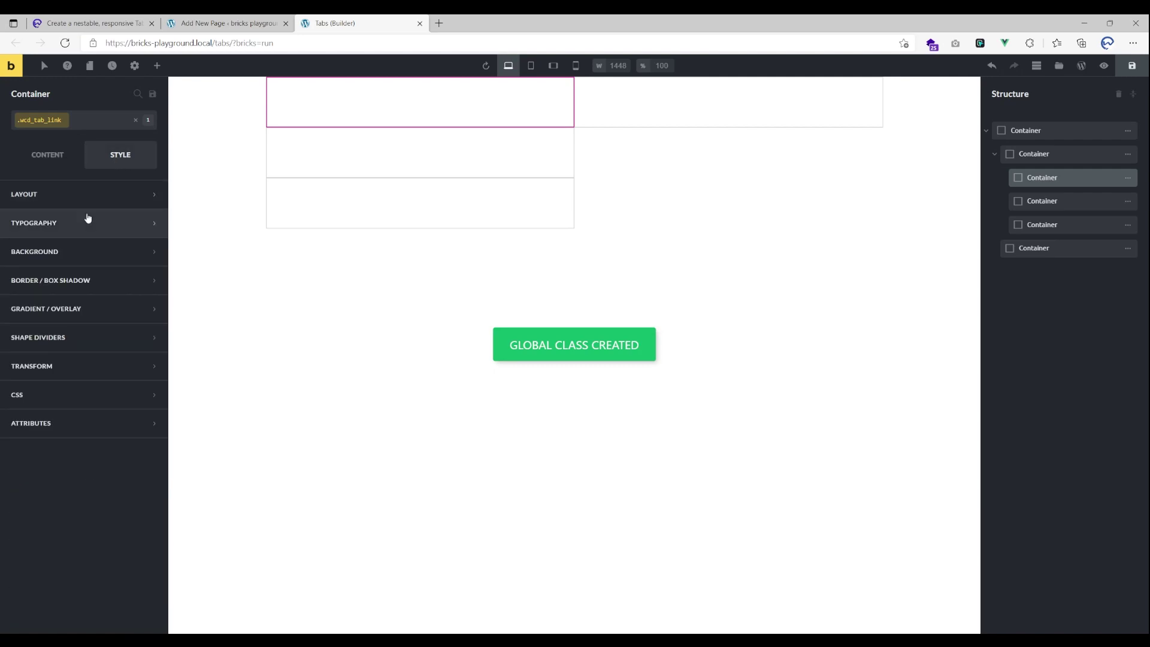
pyautogui.click(70, 251)
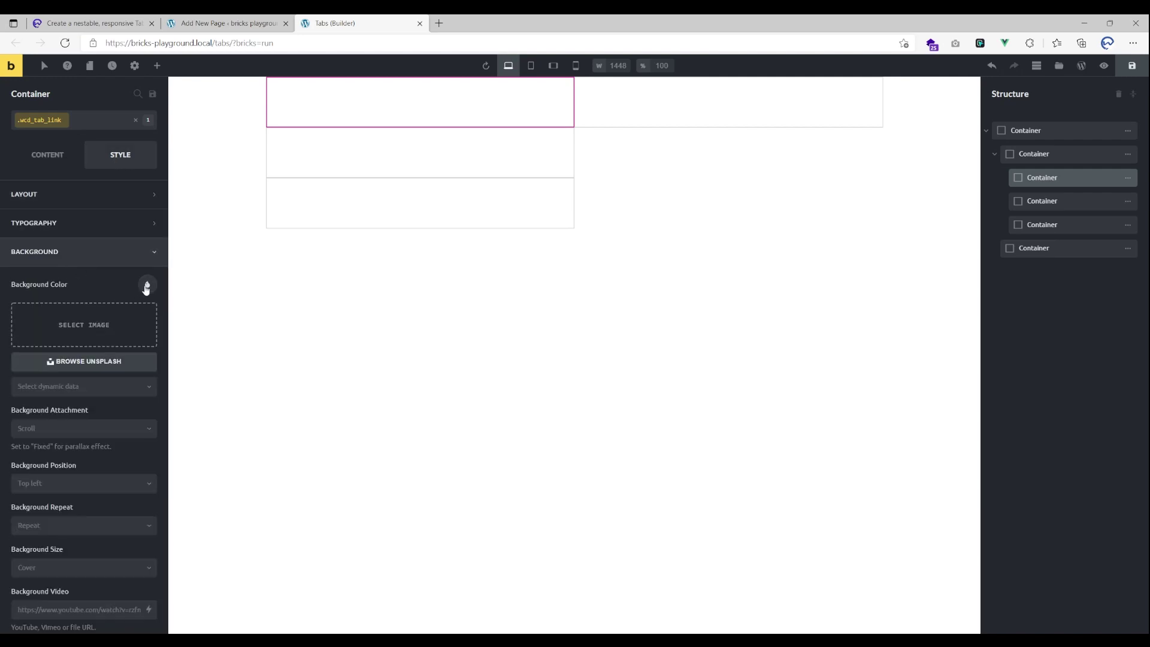
pyautogui.click(147, 284)
pyautogui.click(108, 525)
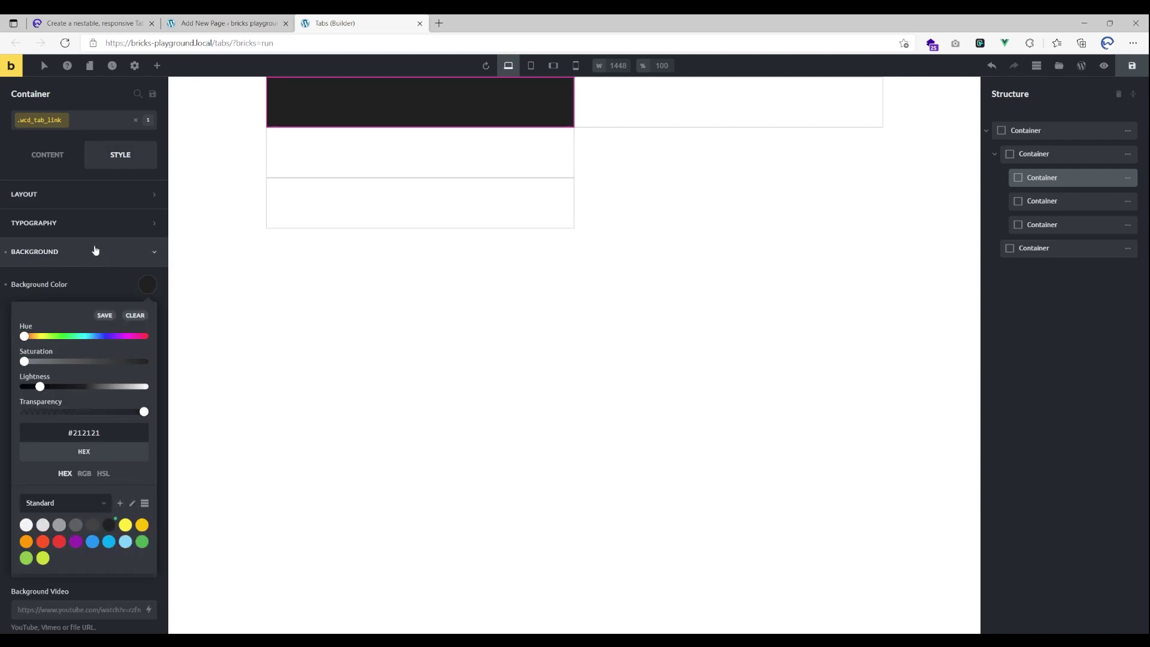
pyautogui.click(82, 252)
# - Set 16 px padding on all sides and a 16 px bottom margin
pyautogui.click(80, 192)
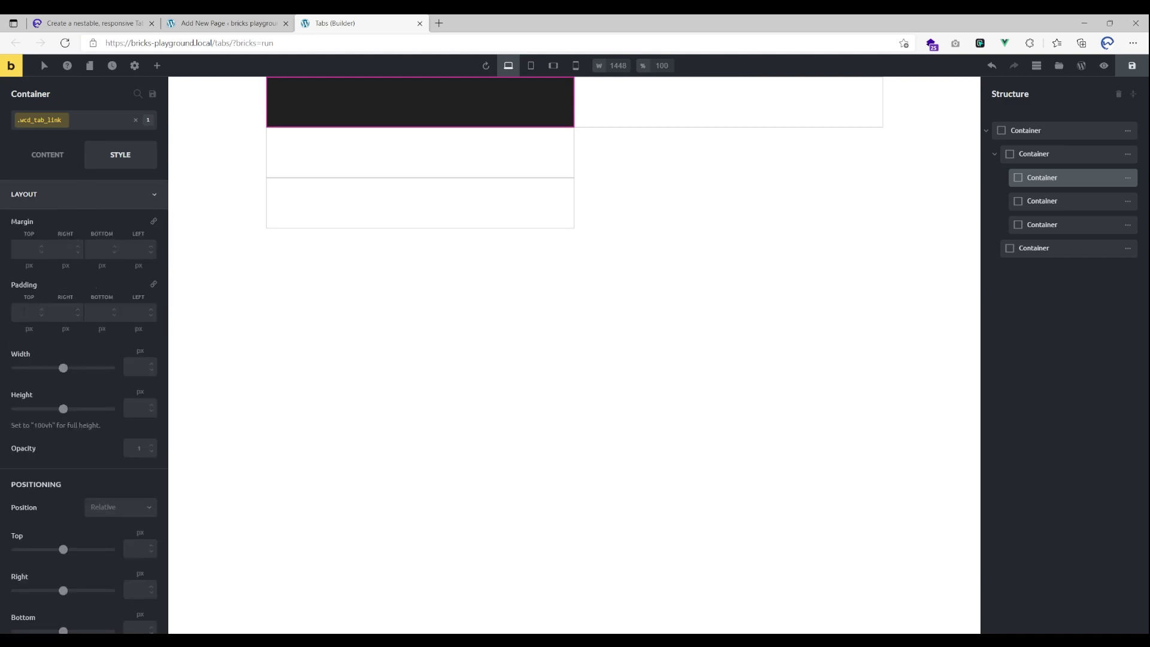
pyautogui.click(24, 307)
pyautogui.write('16')
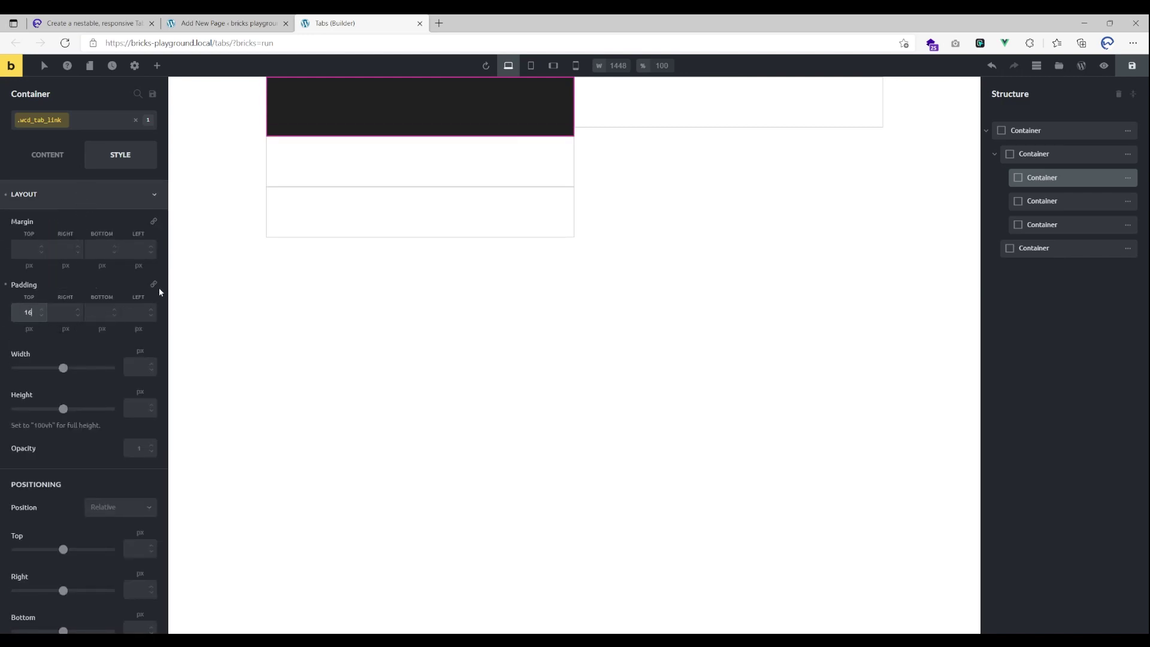
pyautogui.click(154, 284)
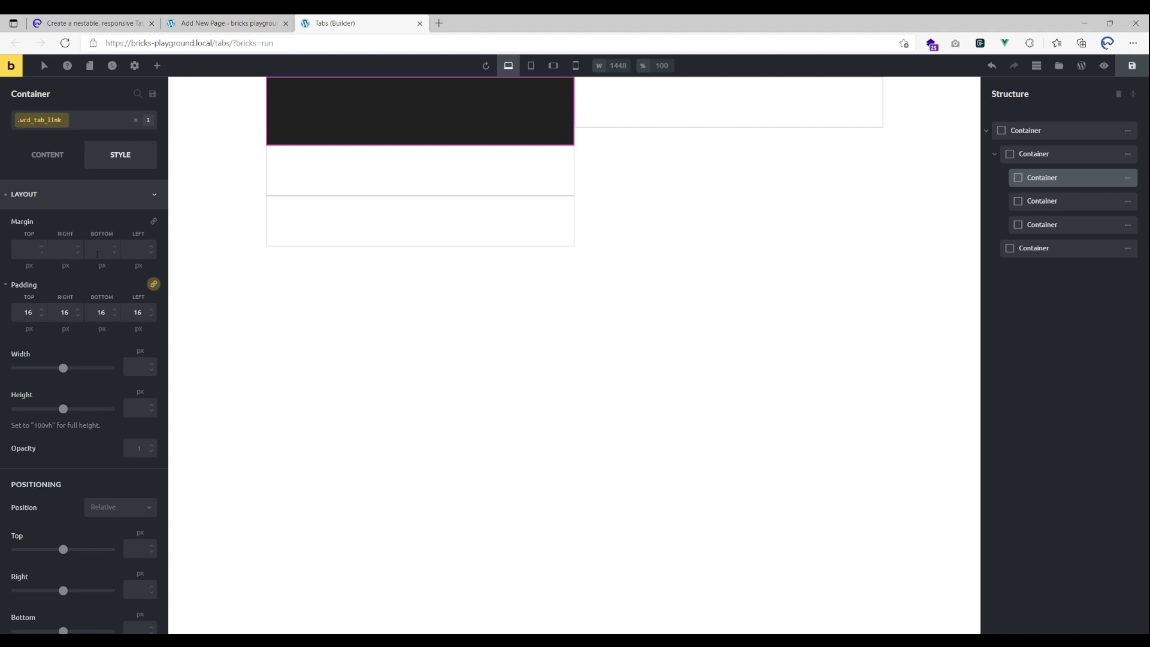
pyautogui.click(102, 249)
pyautogui.write('16')
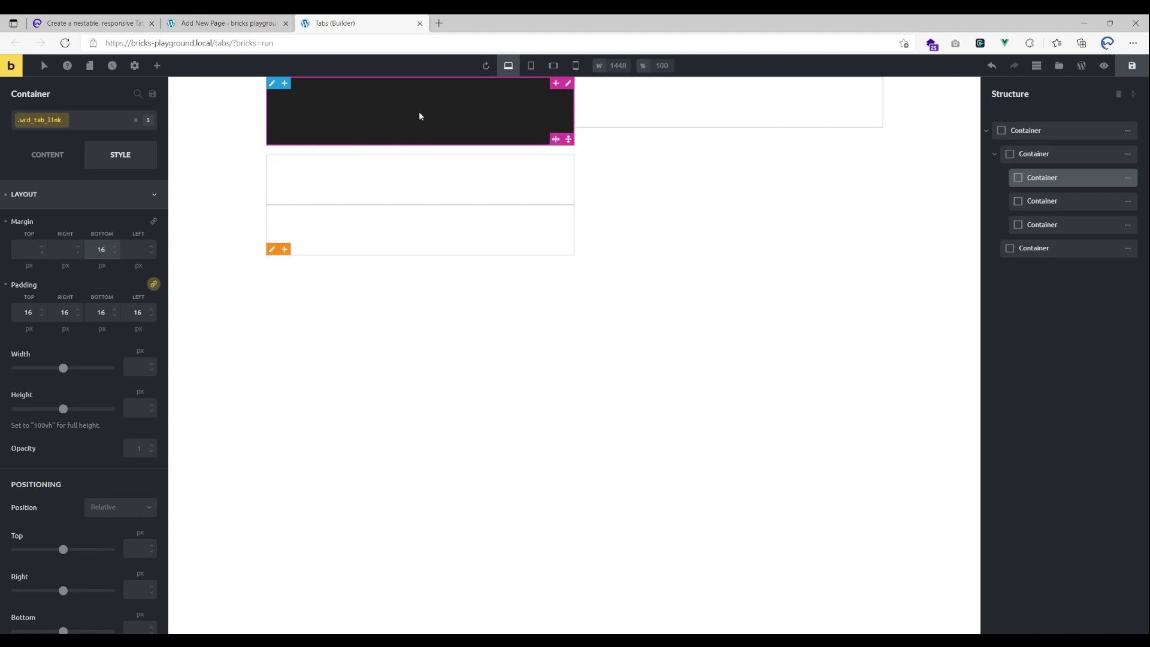
# - Delete the two unstyled containers in the Structure panel
pyautogui.click(1128, 201)
pyautogui.click(1024, 202)
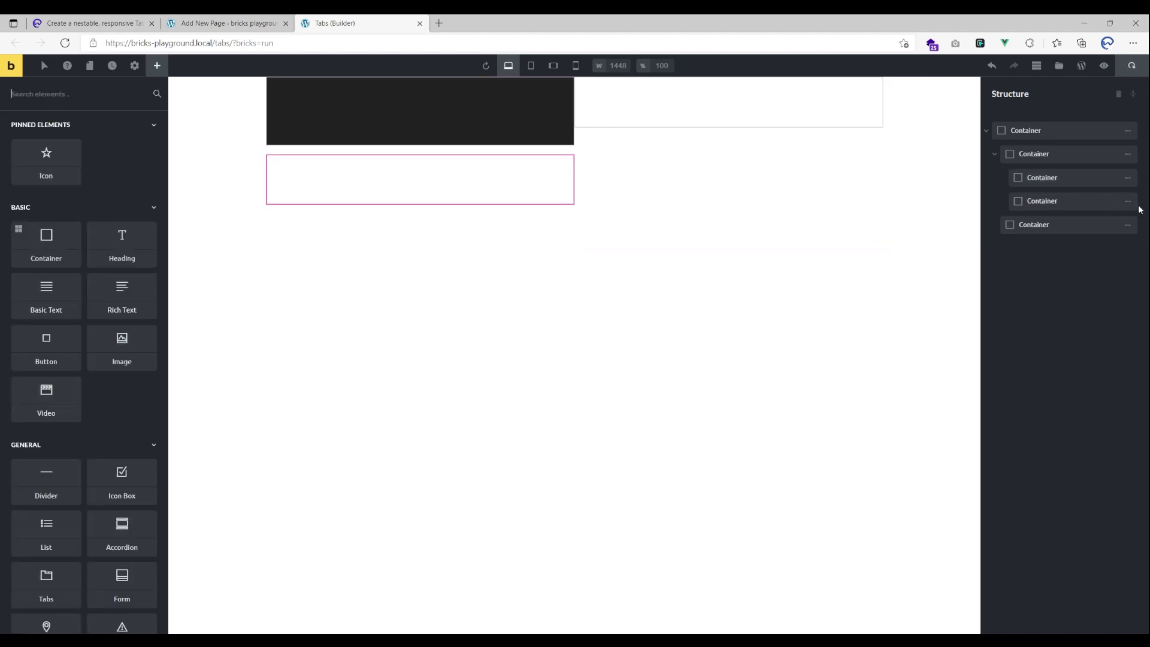
pyautogui.click(1128, 177)
pyautogui.click(1025, 202)
# - Duplicate the dark container twice to make three dark boxes
pyautogui.click(1033, 178)
pyautogui.click(1128, 177)
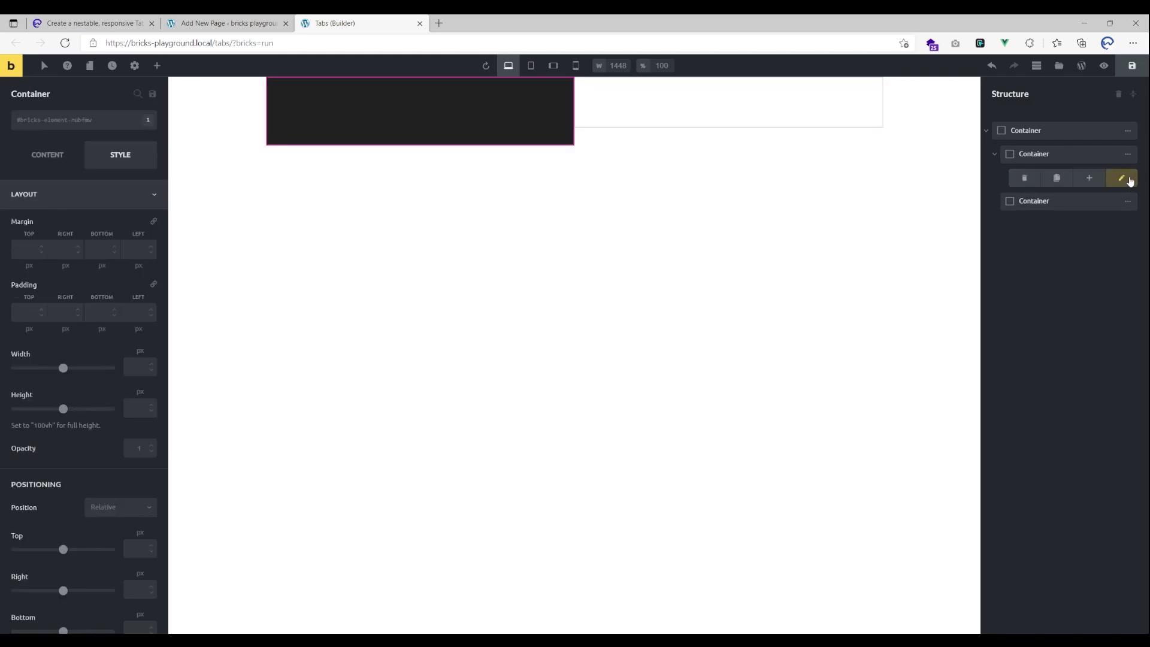
pyautogui.click(1060, 179)
pyautogui.click(1128, 200)
pyautogui.click(1054, 203)
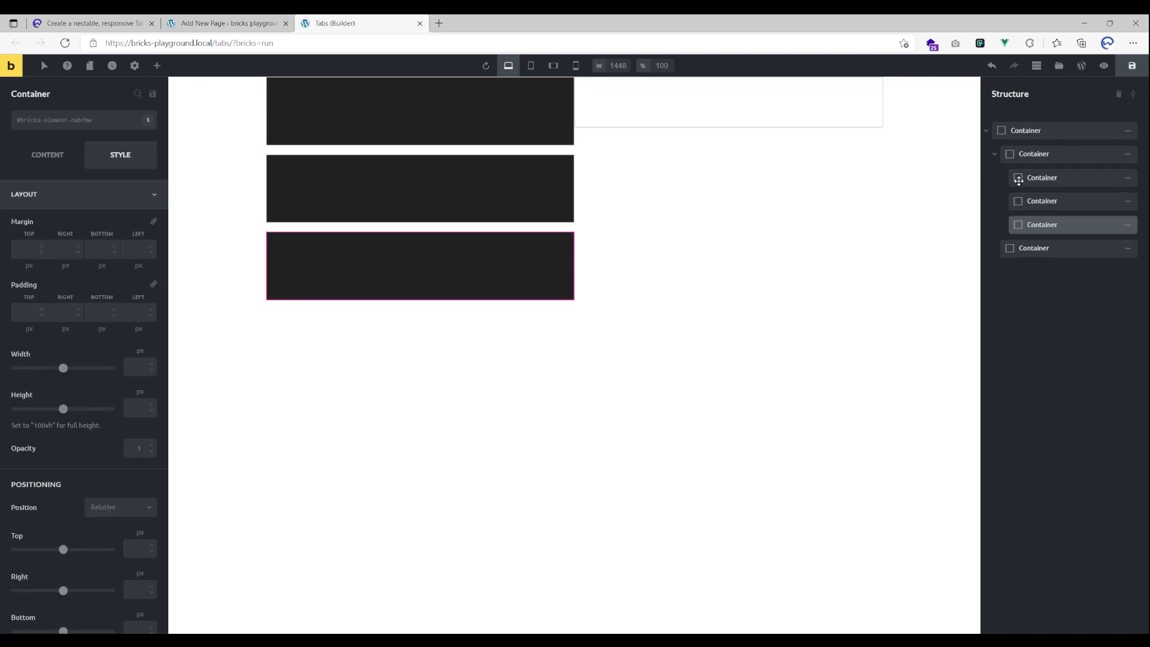
pyautogui.click(1042, 178)
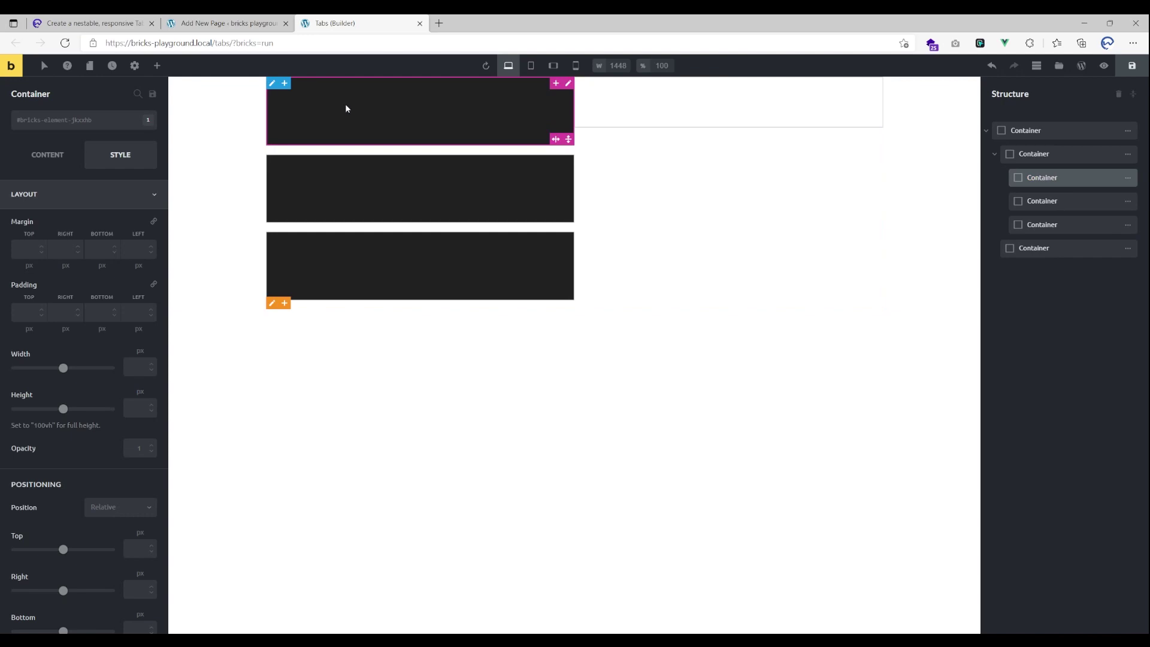
# - Apply the wcd_tab_link class to the first container and centre its cross-axis alignment
pyautogui.click(107, 121)
pyautogui.click(47, 188)
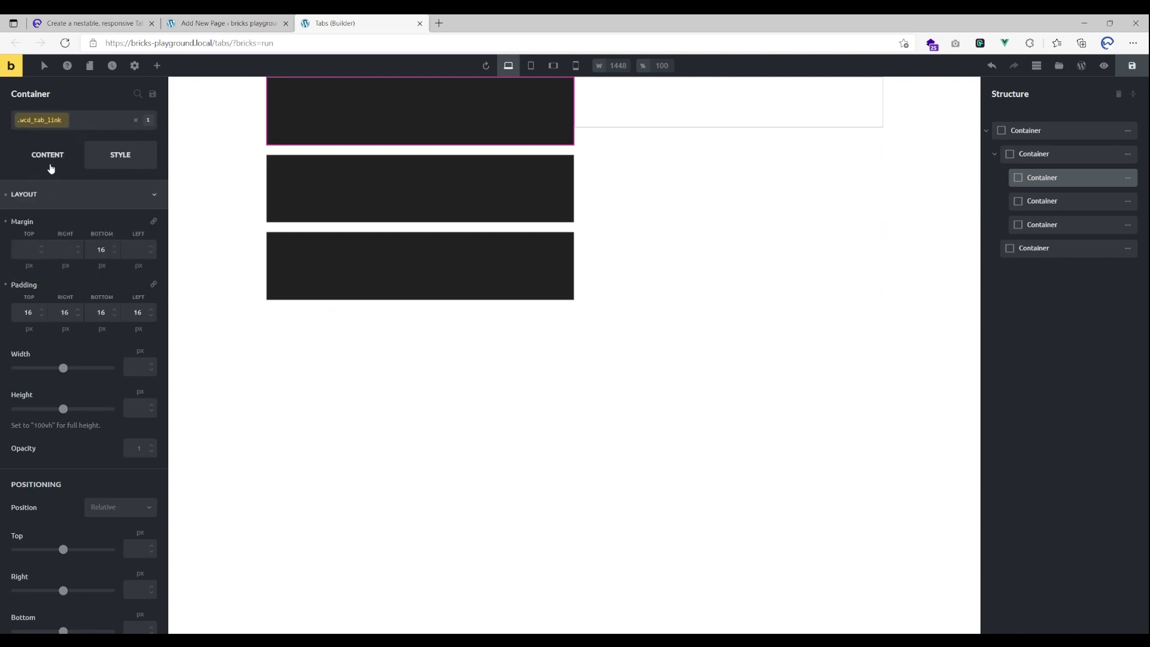
pyautogui.click(48, 159)
pyautogui.click(55, 407)
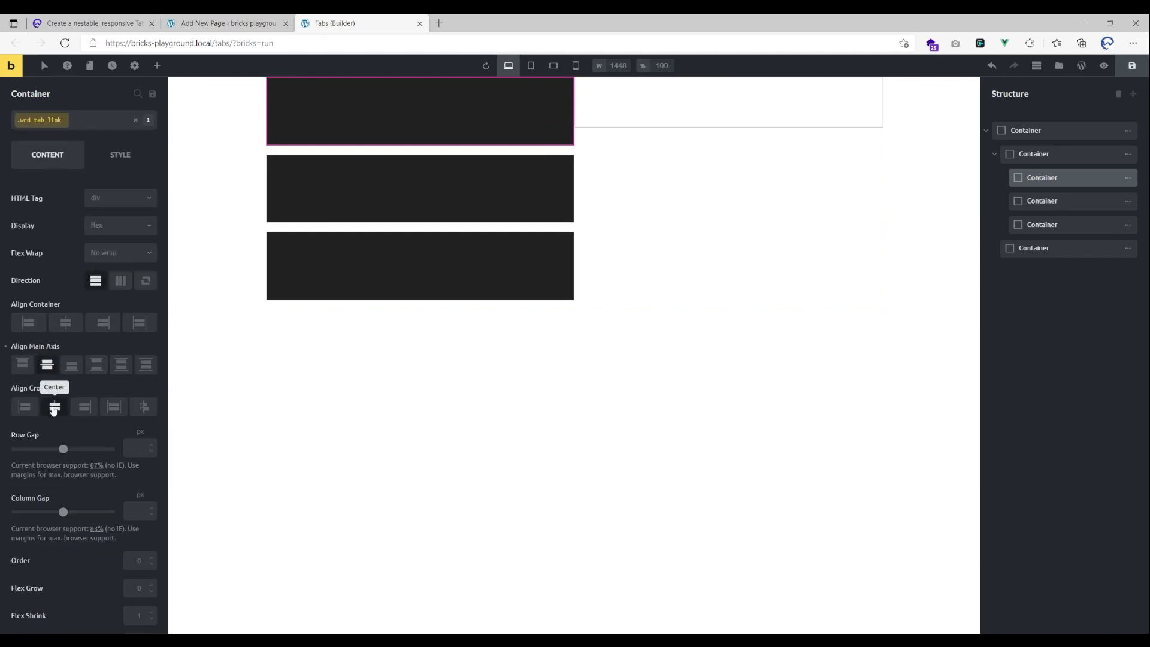
# - Add a Rich Text element inside it reading 'Tab #1'
pyautogui.click(157, 65)
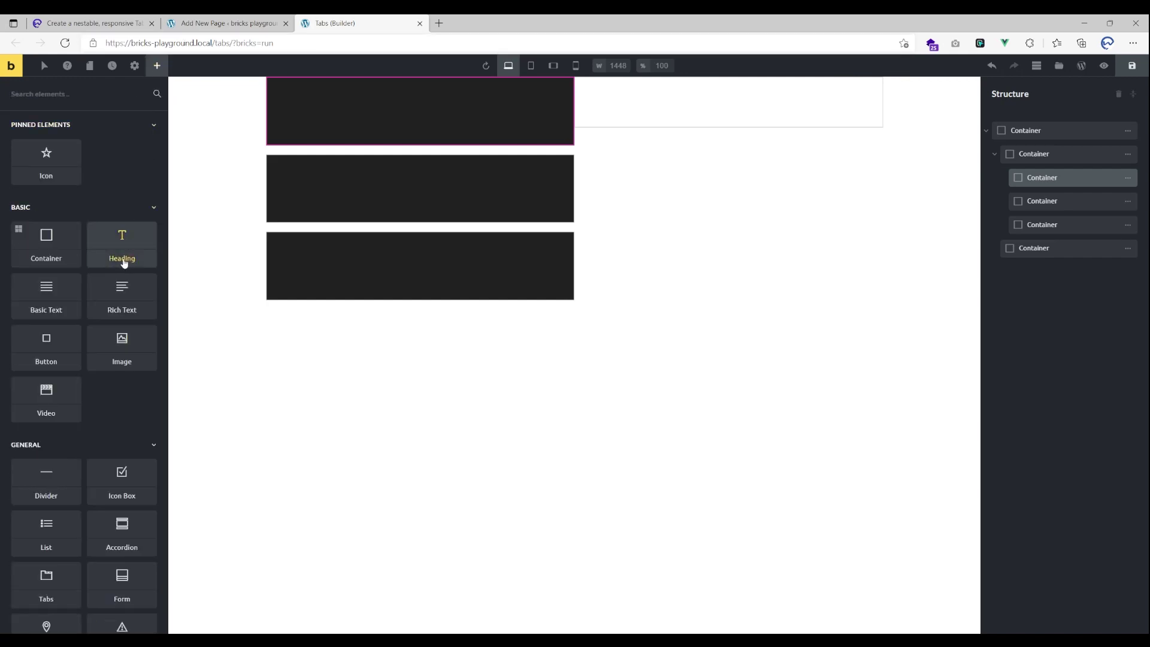
pyautogui.click(122, 294)
pyautogui.tripleClick(398, 107)
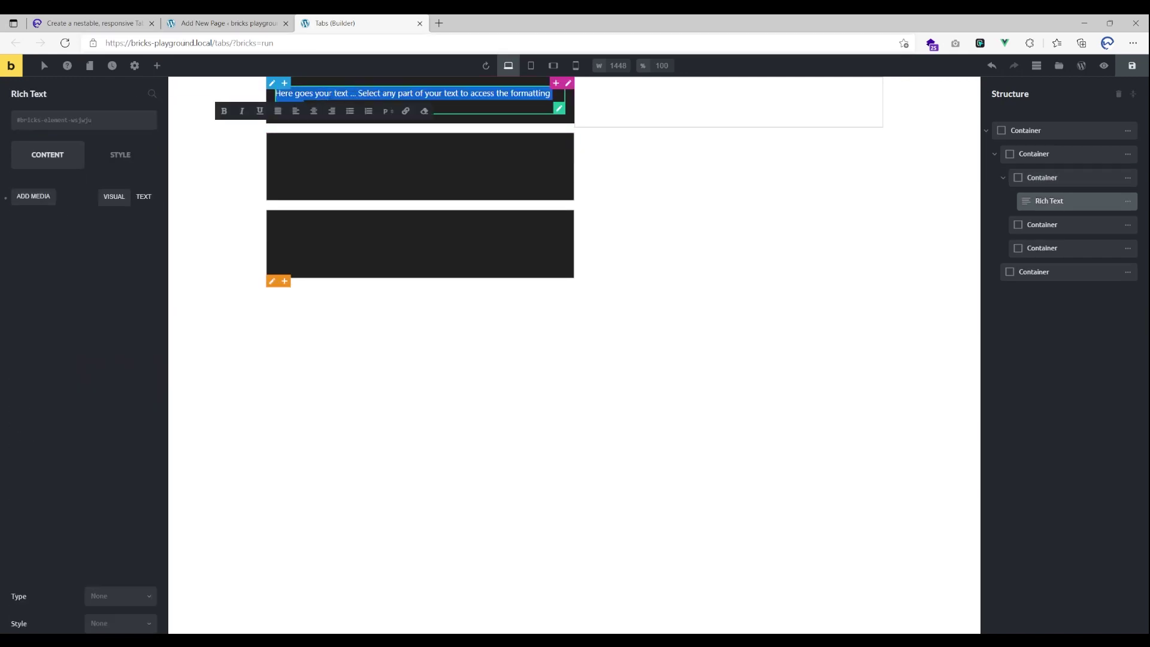
pyautogui.write('Tab #1')
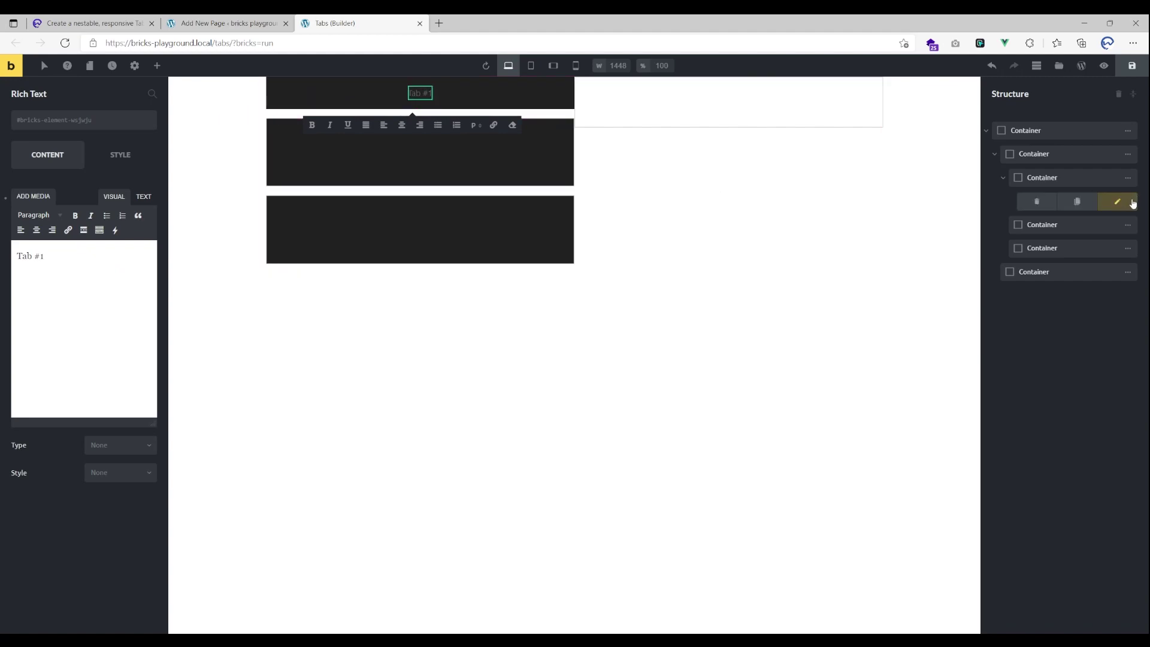
# - Copy the label into the second container and change it to 'Tab #2'
pyautogui.click(1082, 203)
pyautogui.moveTo(1042, 225); pyautogui.dragTo(1027, 249)
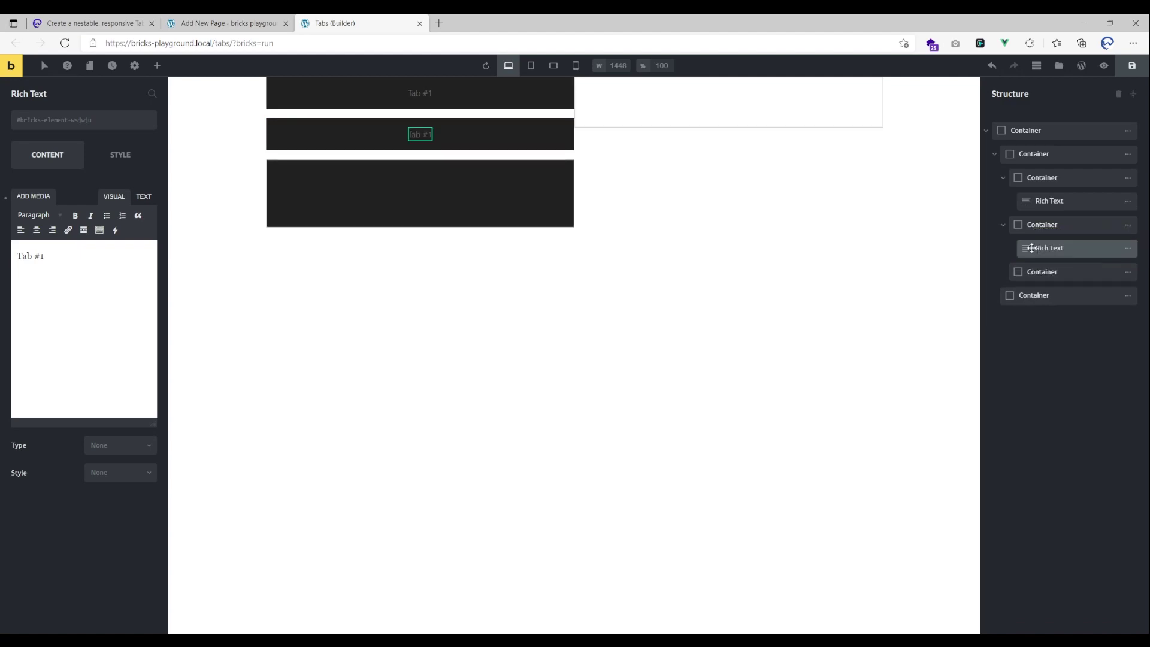
pyautogui.click(103, 254)
pyautogui.press('BackSpace')
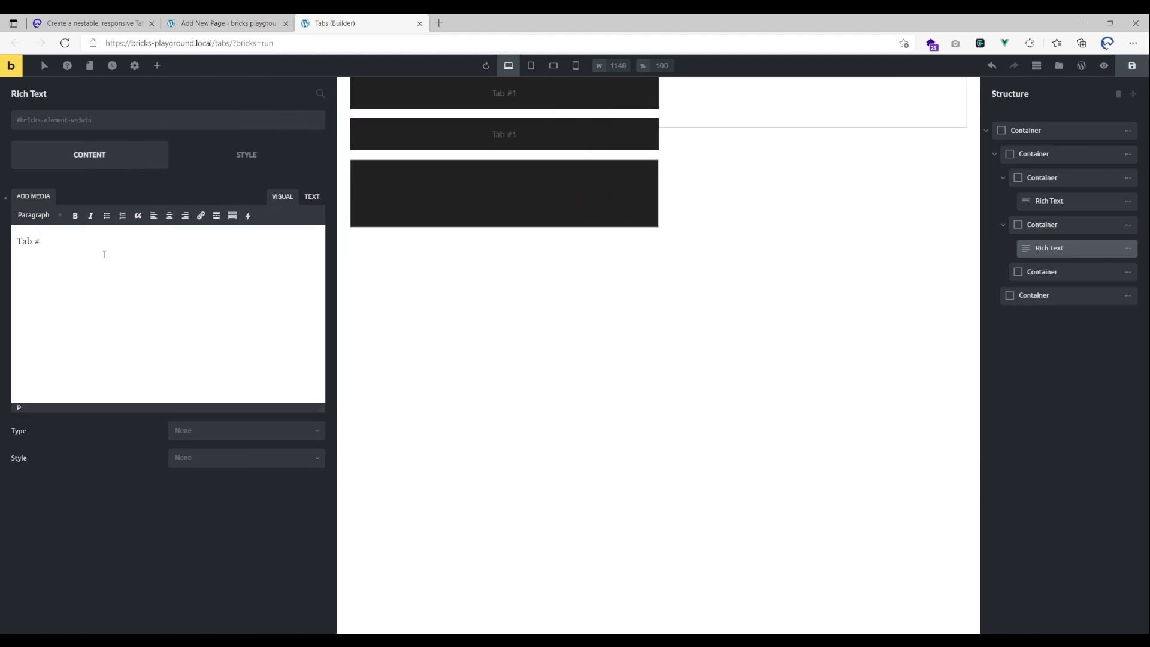
pyautogui.write('2')
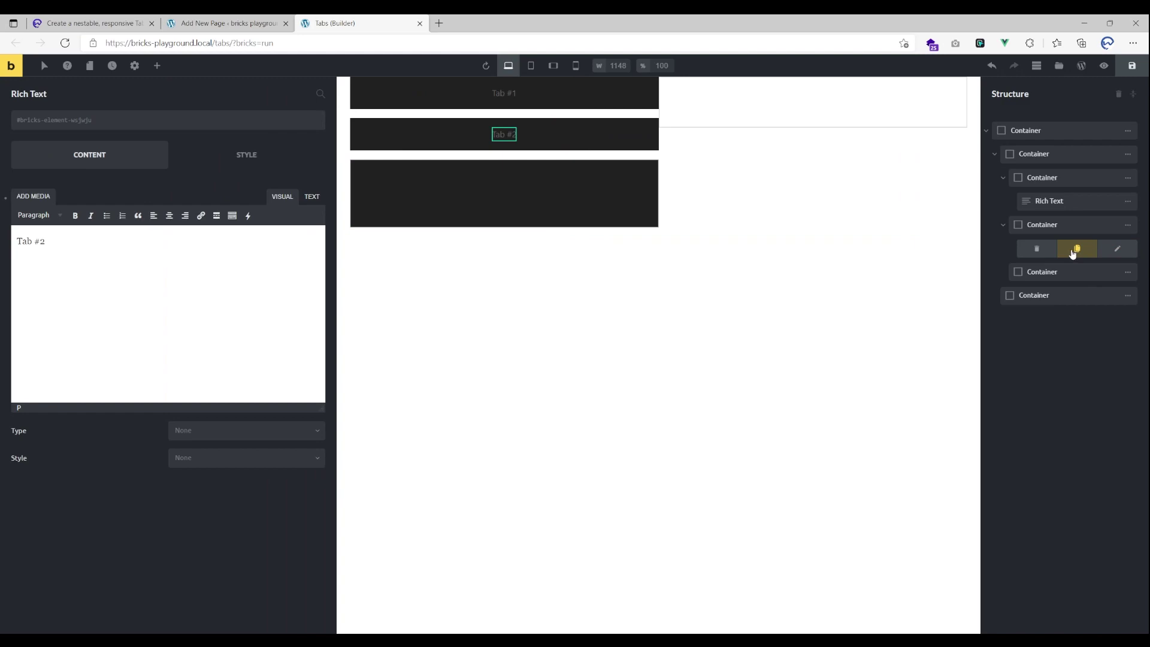
# - Copy the Tab #2 label into the third container for 'Tab #3'
pyautogui.click(1079, 248)
pyautogui.moveTo(1033, 275)
pyautogui.mouseDown()
pyautogui.moveTo(1039, 320)
pyautogui.moveTo(1035, 289)
pyautogui.mouseUp()
pyautogui.click(88, 257)
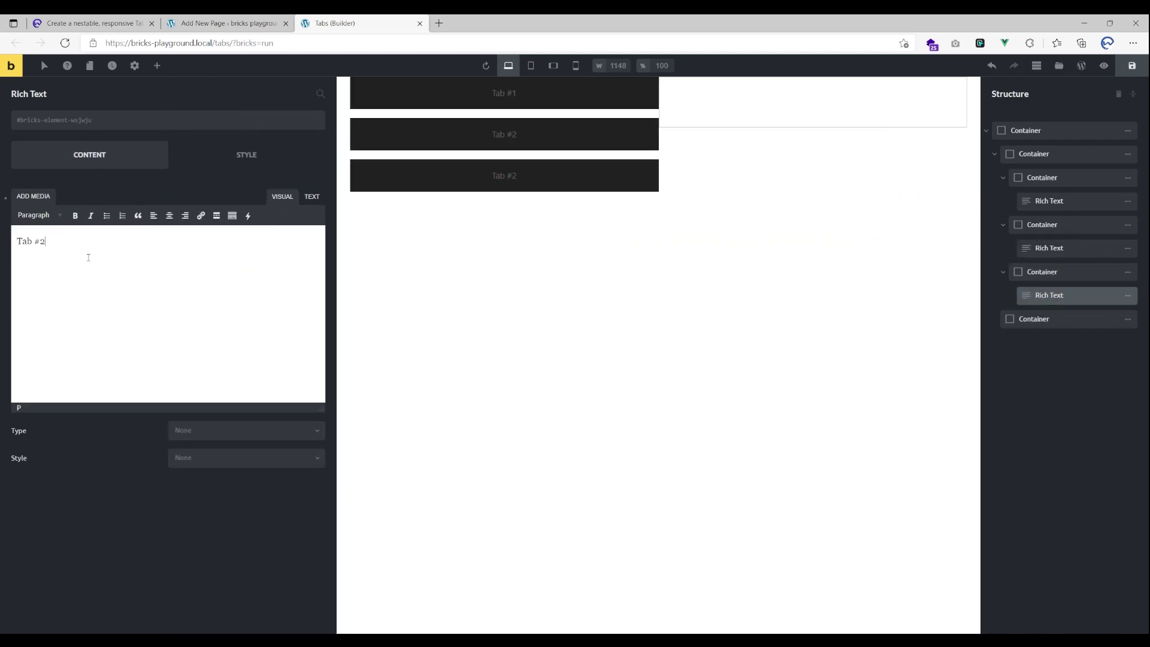
# - Add a nested container in the right column with a new wcd_tab_content class
pyautogui.click(469, 281)
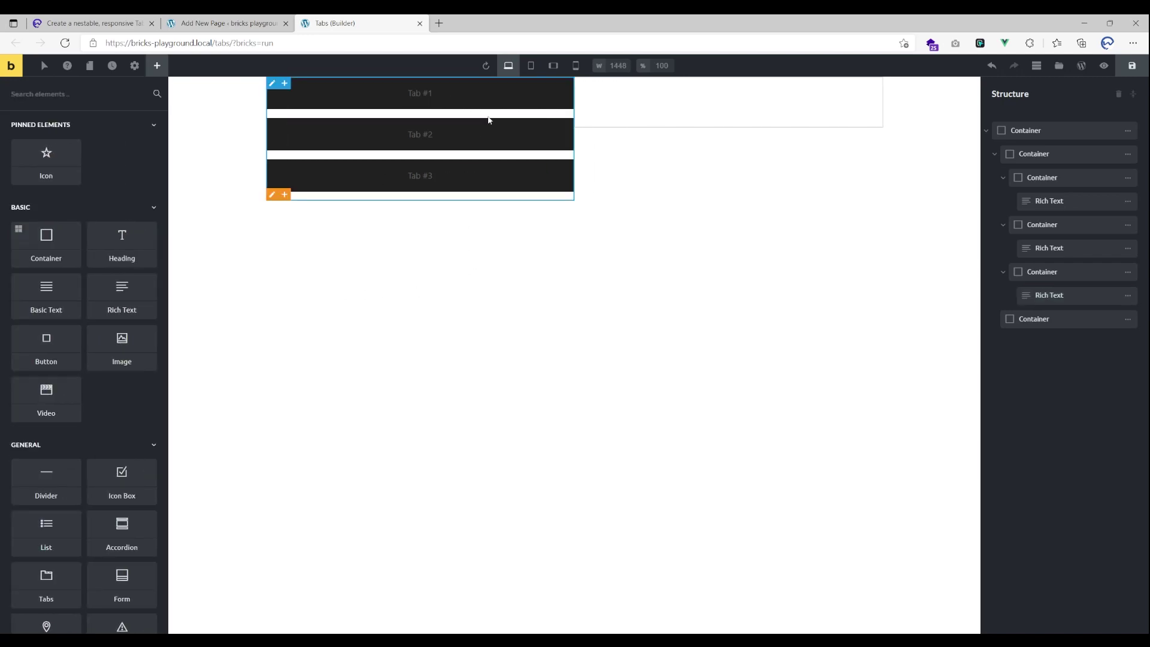
pyautogui.click(601, 123)
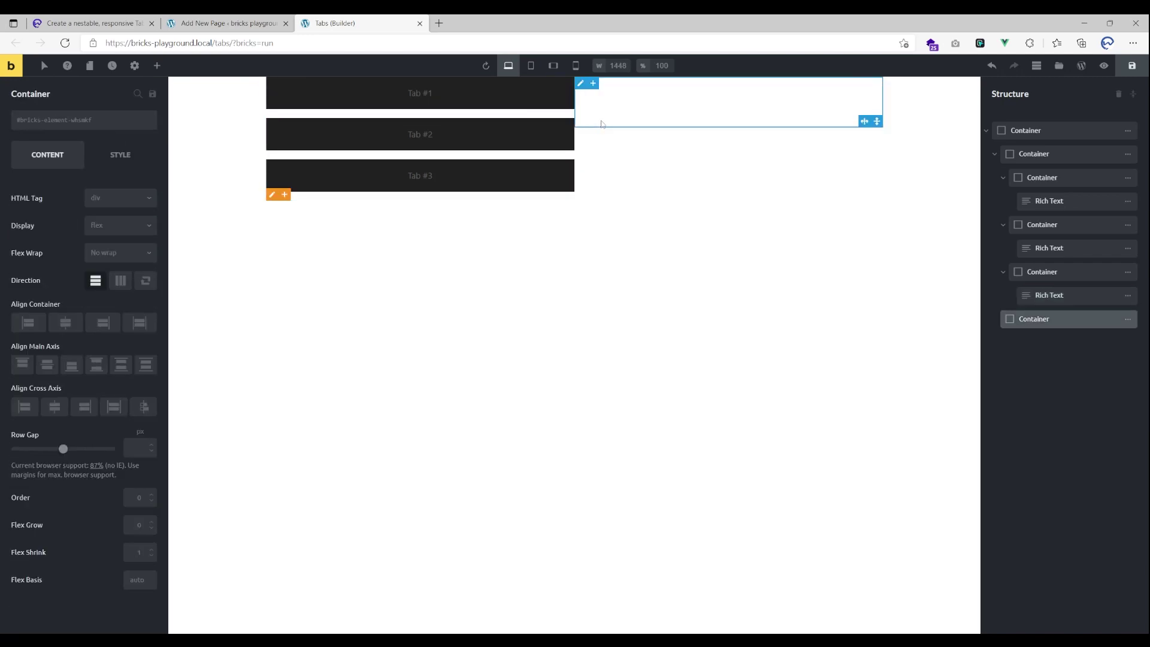
pyautogui.click(157, 67)
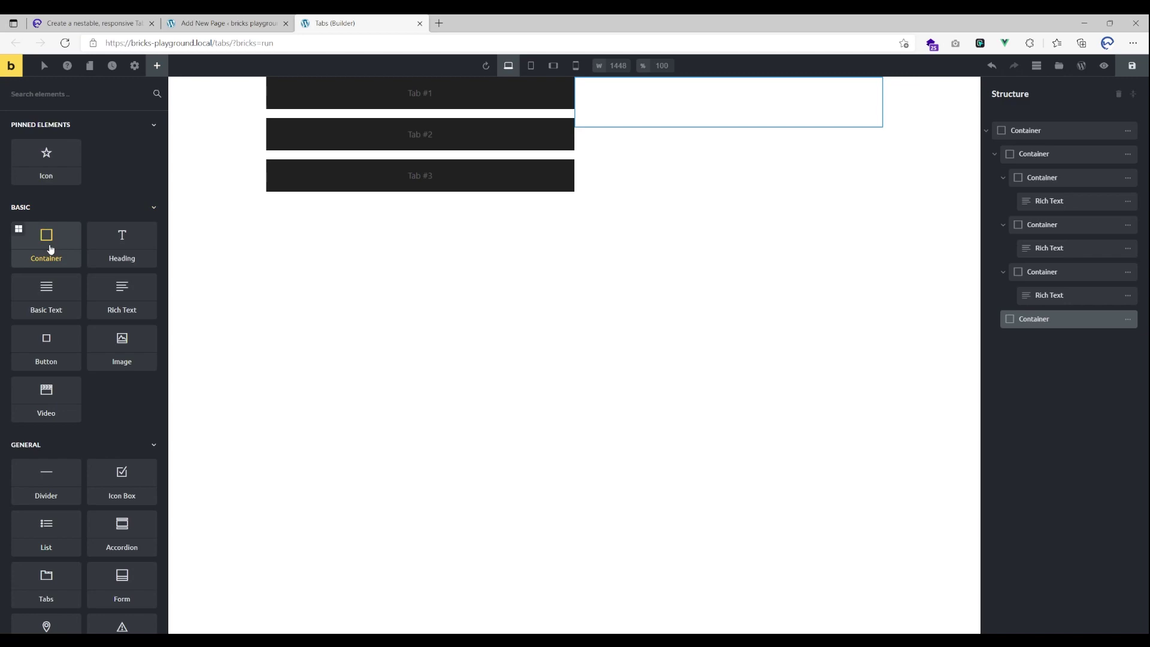
pyautogui.click(46, 247)
pyautogui.click(1024, 344)
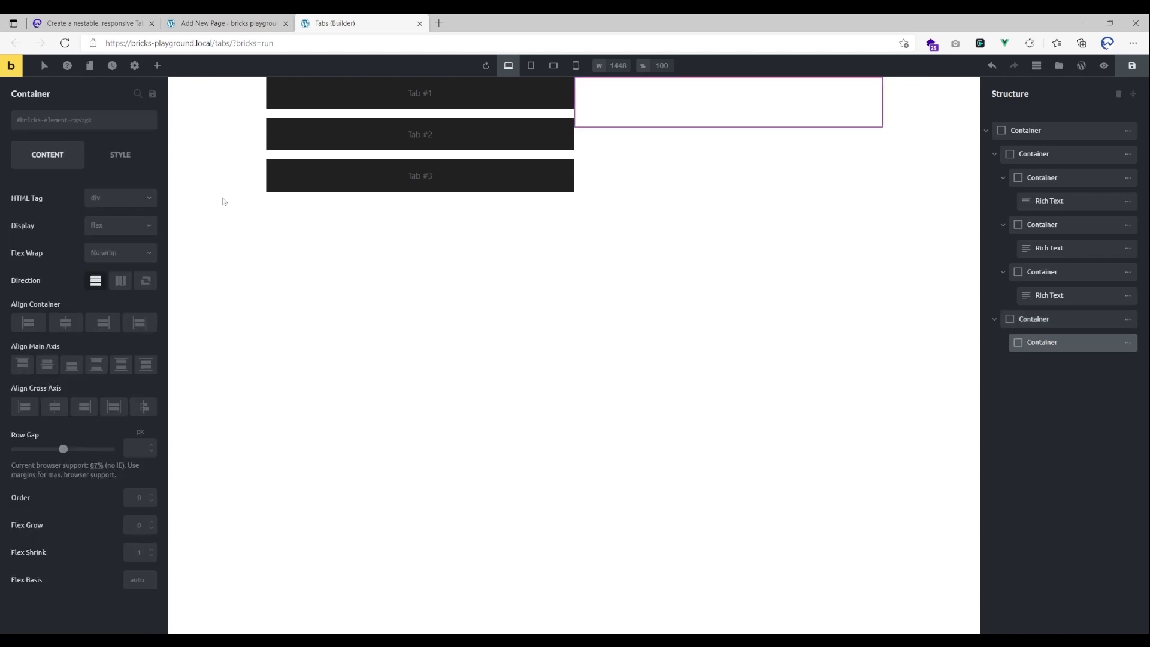
pyautogui.click(55, 129)
pyautogui.write('wcd')
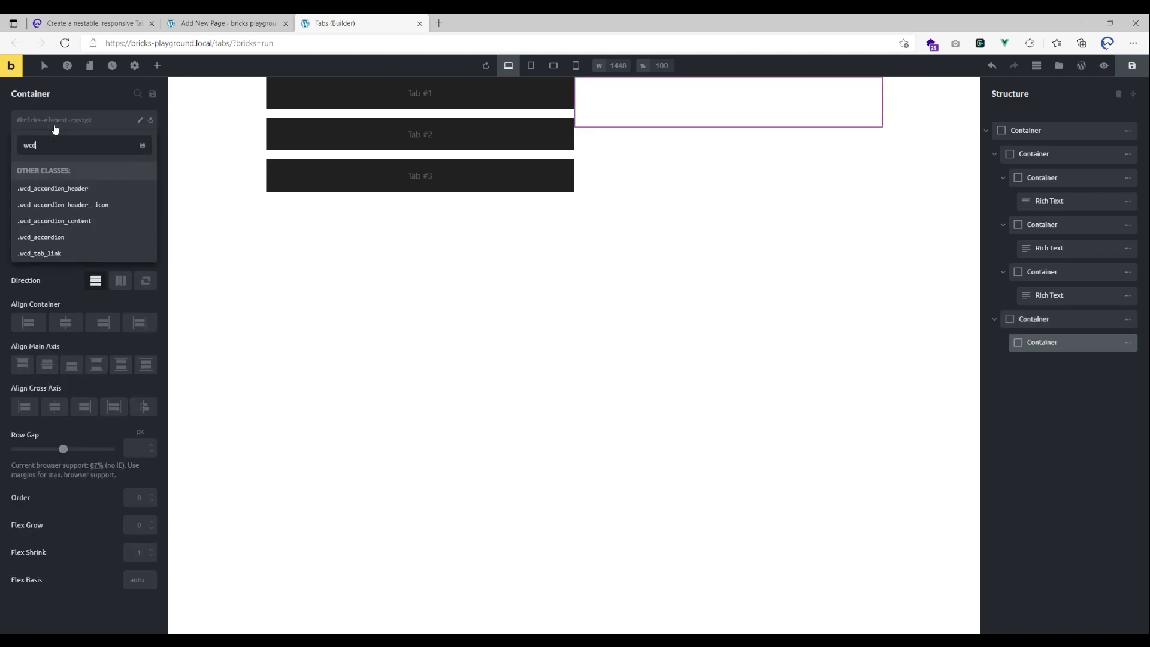
pyautogui.write('_tab')
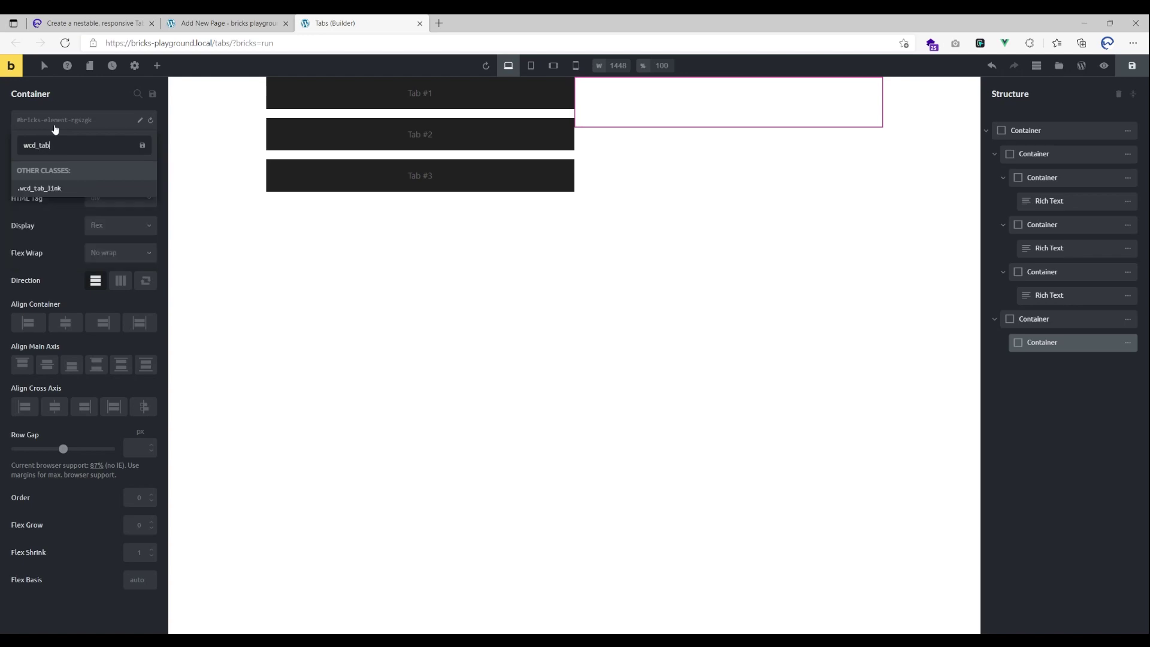
pyautogui.write('_content')
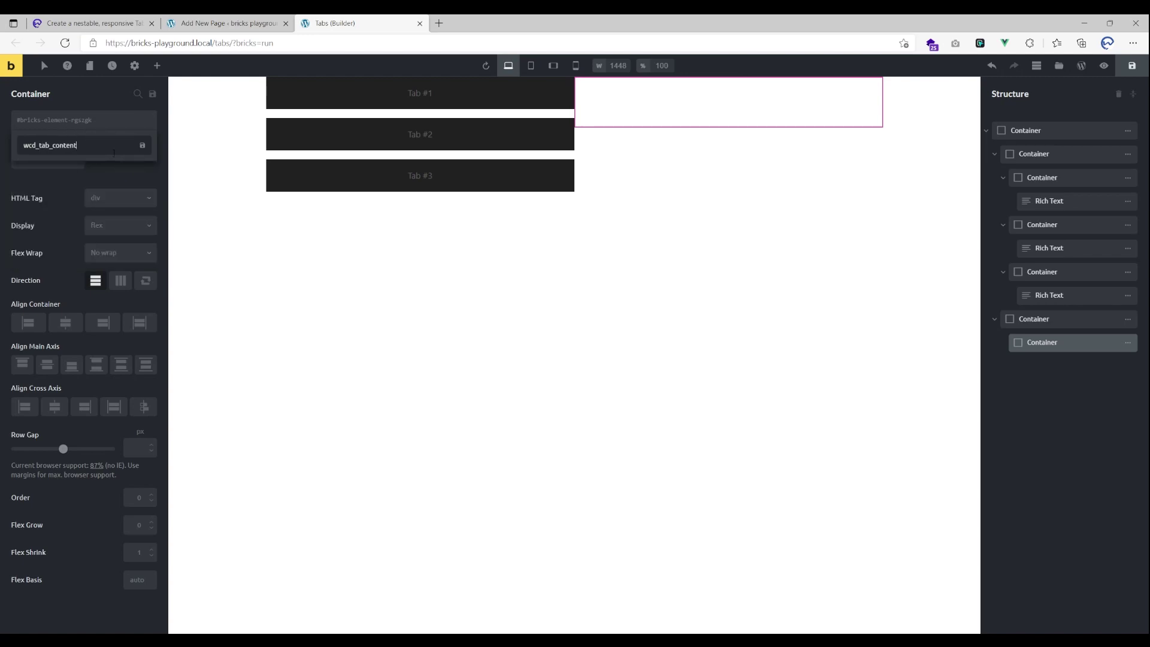
pyautogui.press('Return')
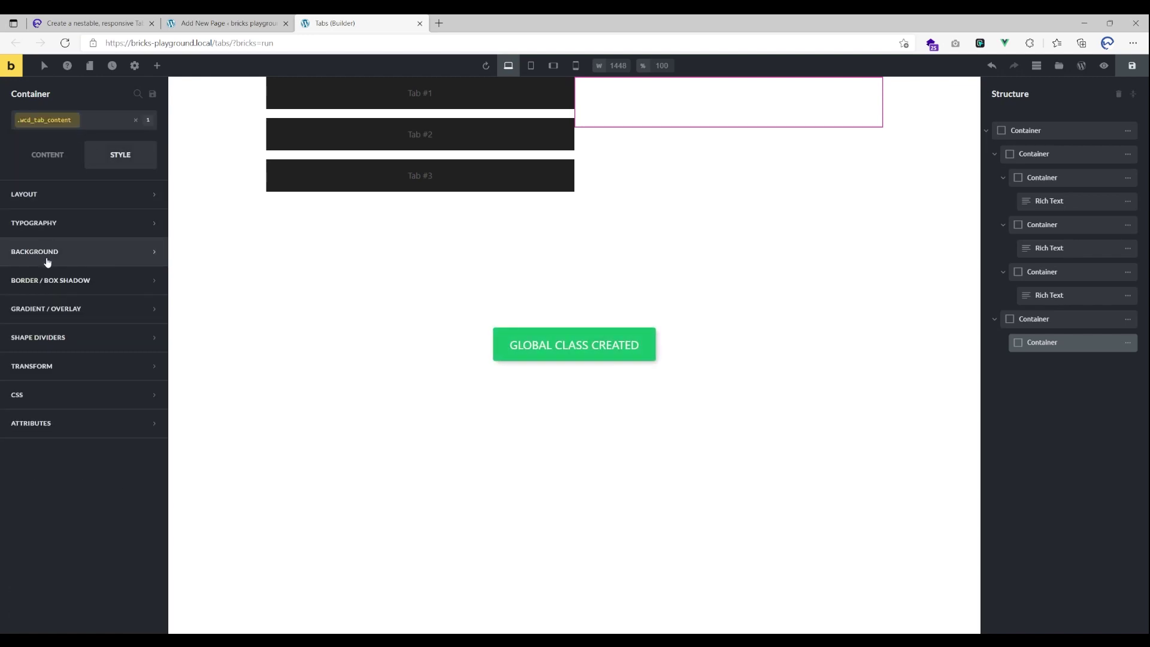
# - Give the content panel a light grey #e0e0e0 background
pyautogui.click(46, 254)
pyautogui.click(147, 285)
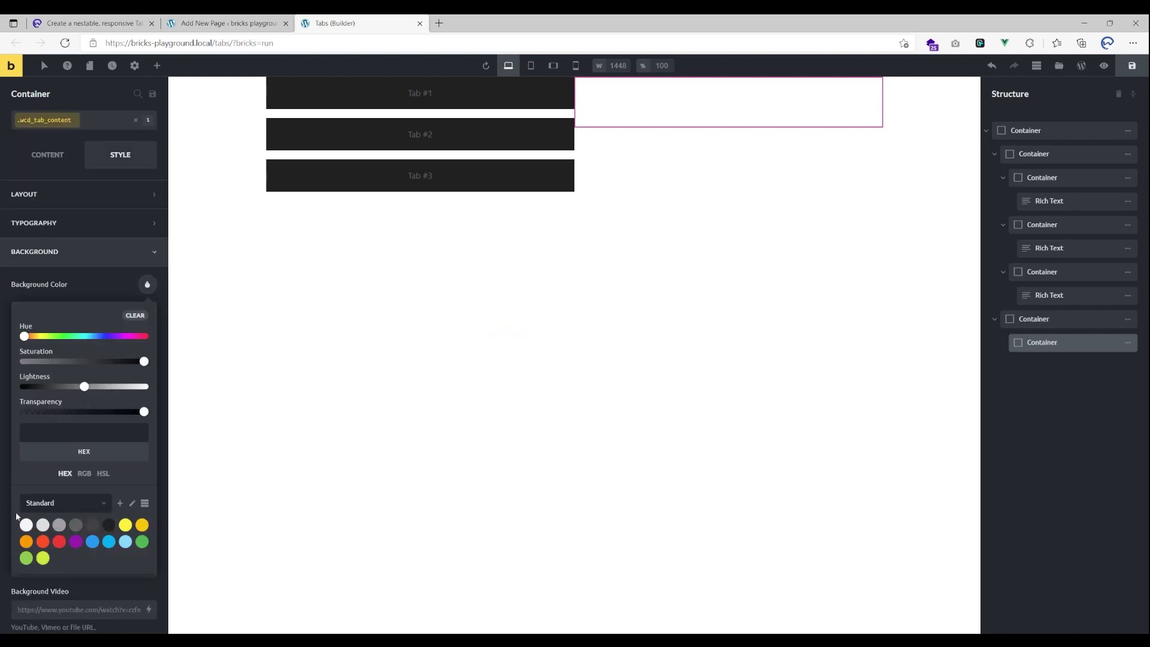
pyautogui.click(26, 524)
pyautogui.click(43, 524)
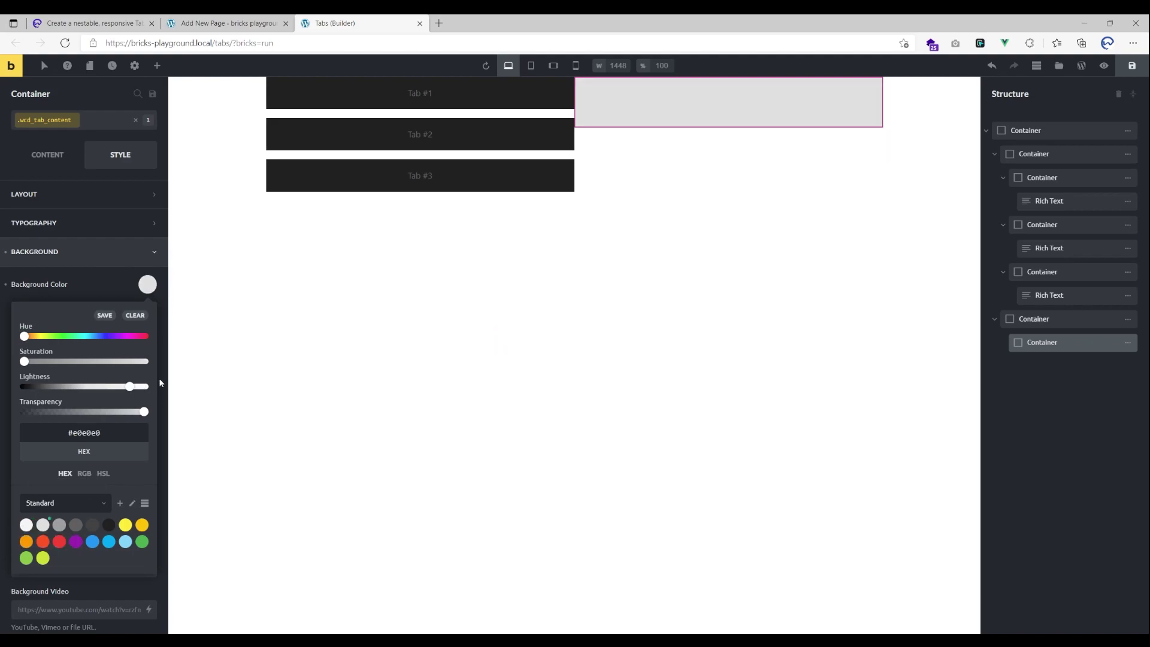
# - Centre the panel's content on both the main and cross axes
pyautogui.click(52, 156)
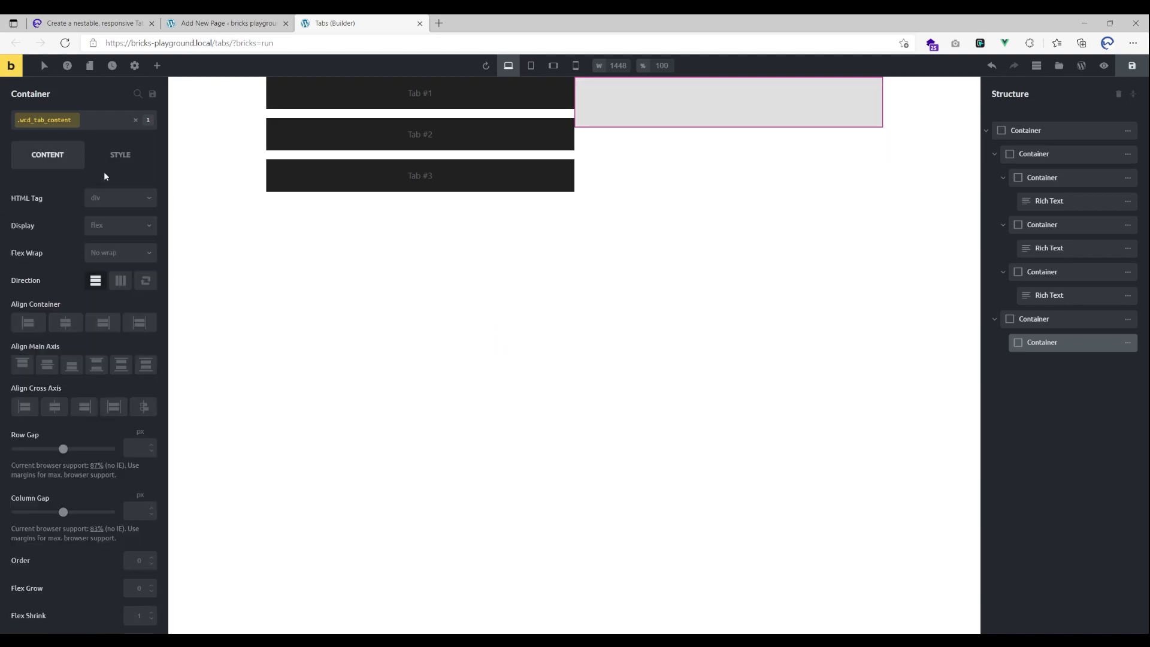
pyautogui.click(118, 157)
pyautogui.click(74, 159)
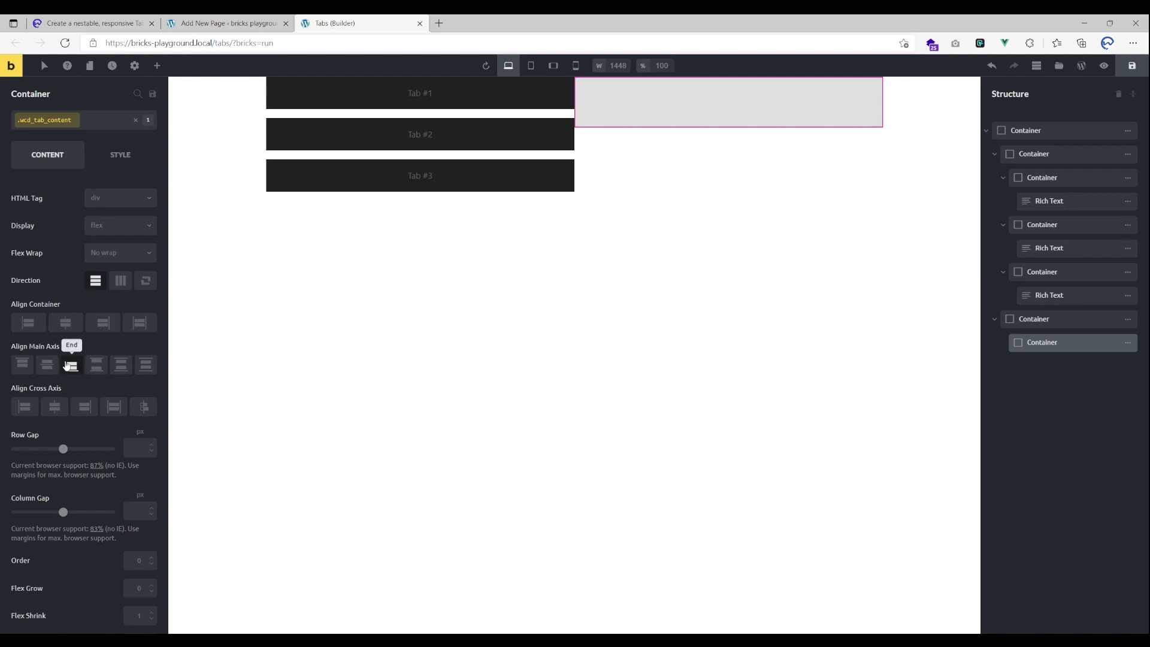
pyautogui.click(46, 364)
pyautogui.click(54, 407)
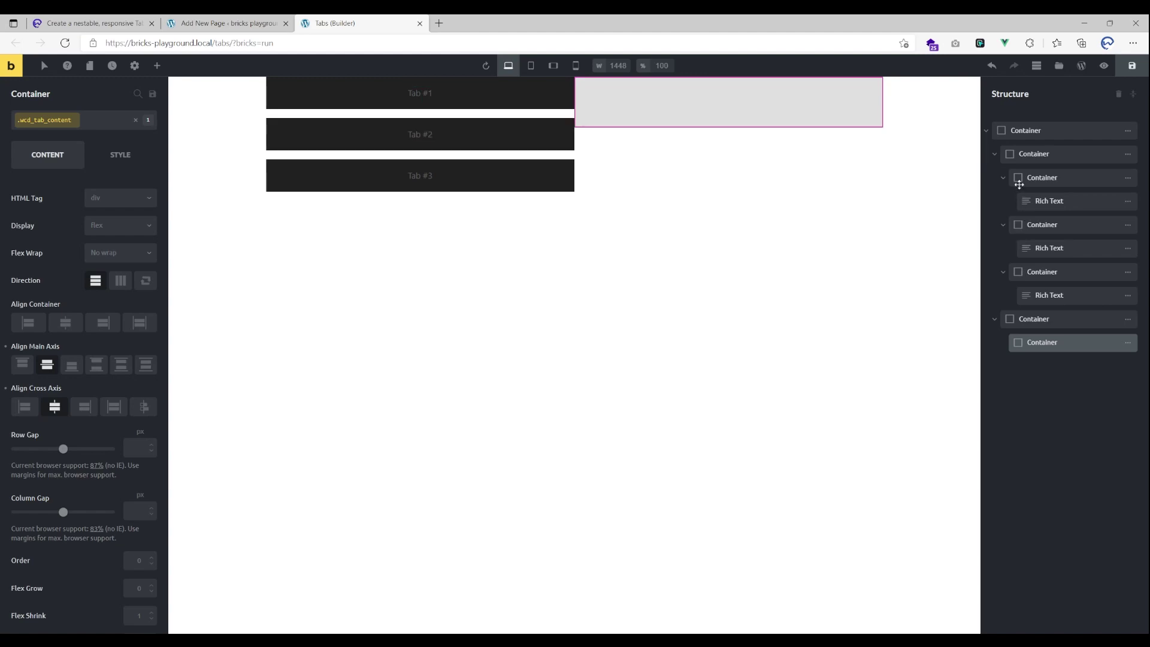
# - Set the outer content wrapper's height to 70vh
pyautogui.click(1011, 320)
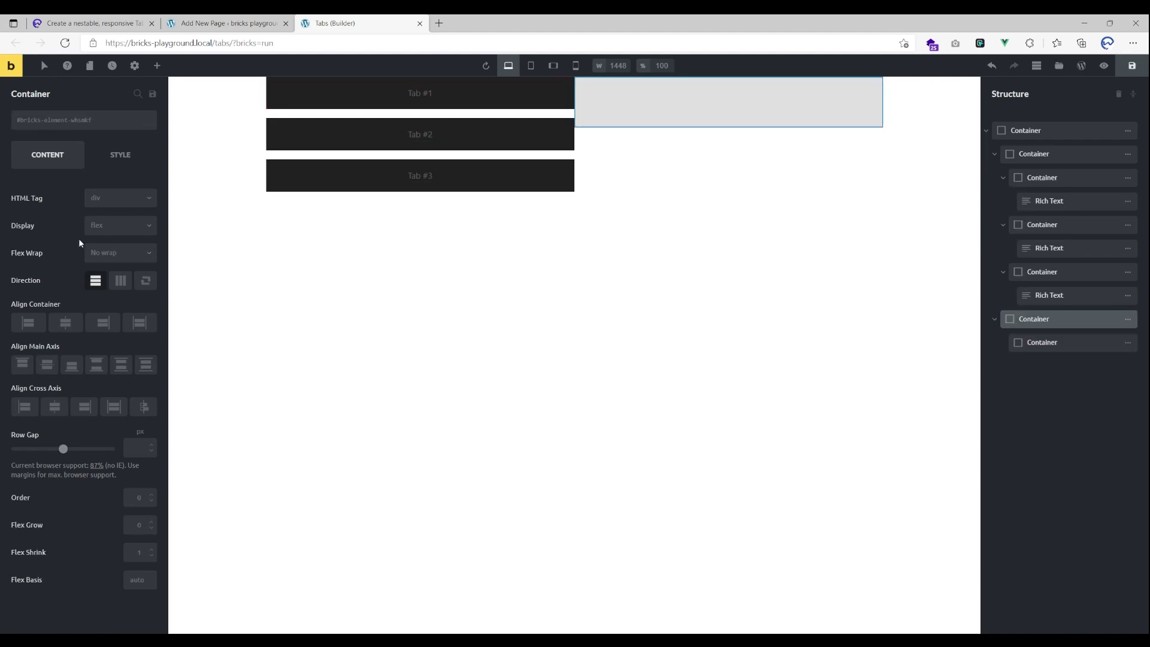
pyautogui.click(107, 156)
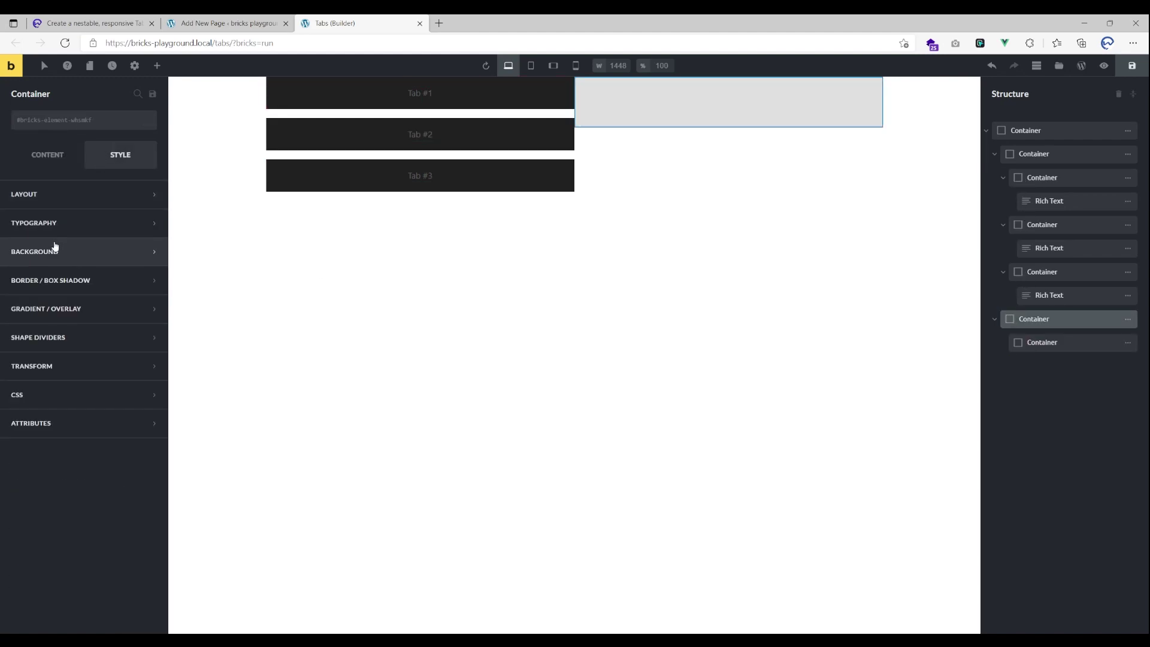
pyautogui.click(70, 202)
pyautogui.click(148, 415)
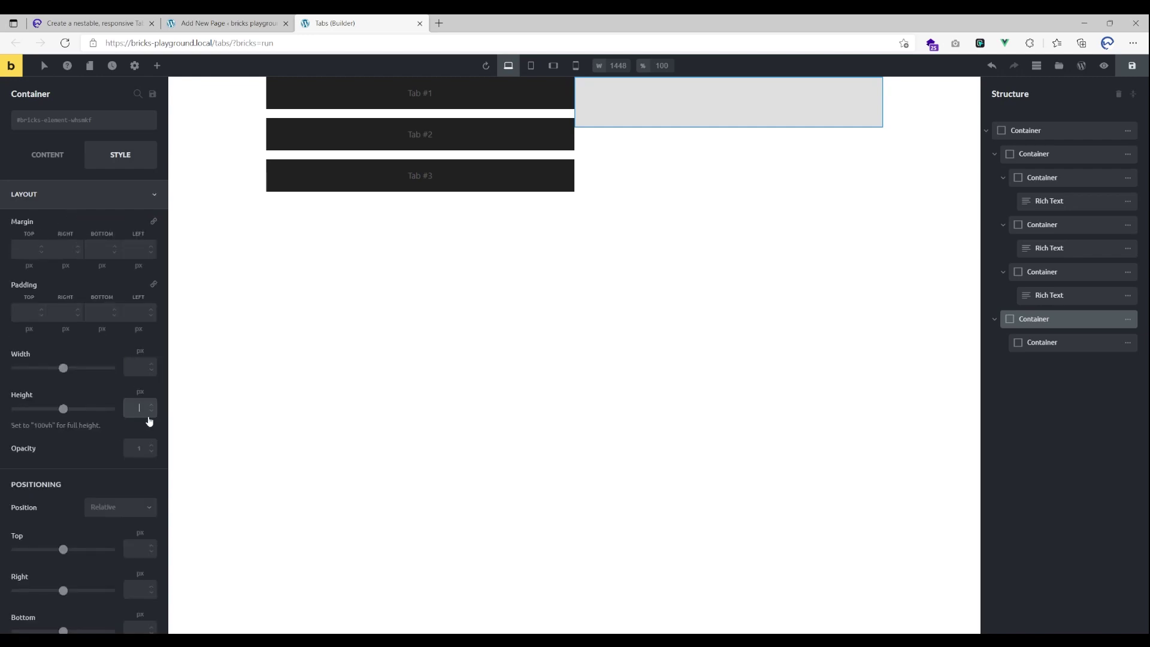
pyautogui.write('70vh')
pyautogui.press('Tab')
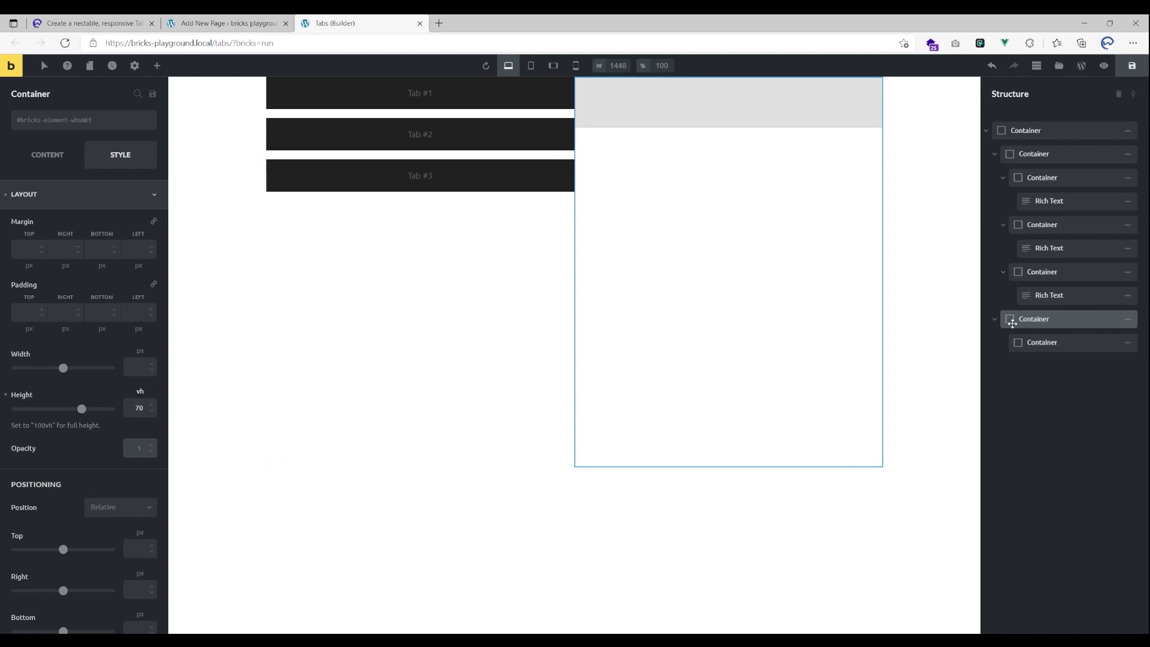
# - Set the wrapper to a row direction with children stretched to full height
pyautogui.click(68, 152)
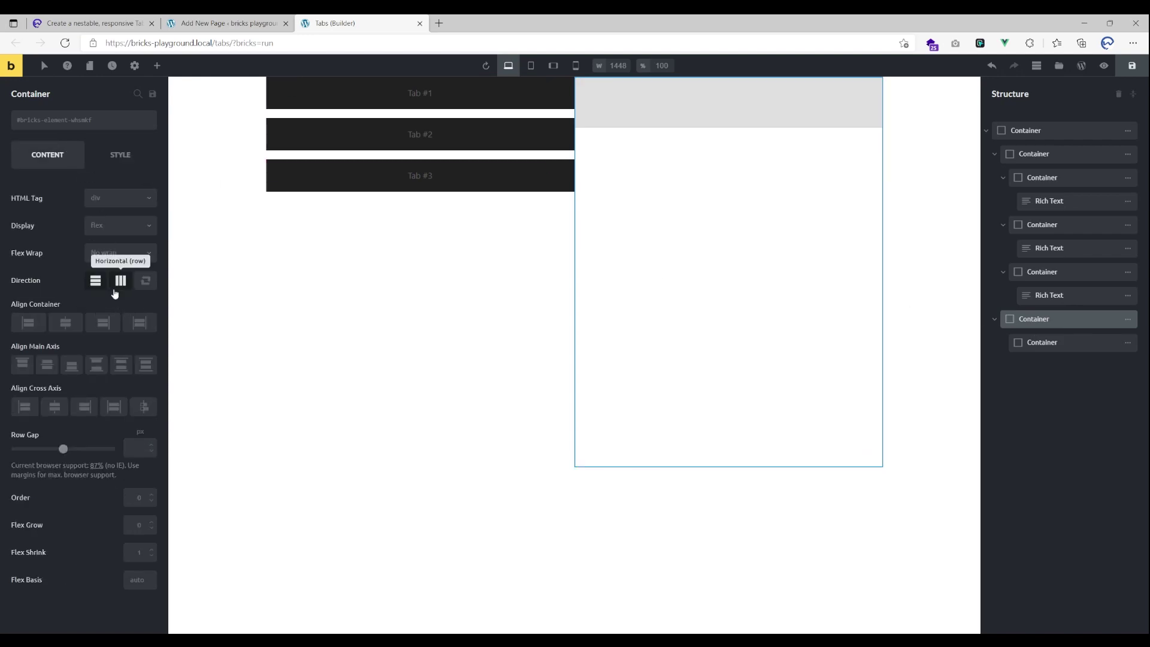
pyautogui.click(115, 288)
pyautogui.click(114, 407)
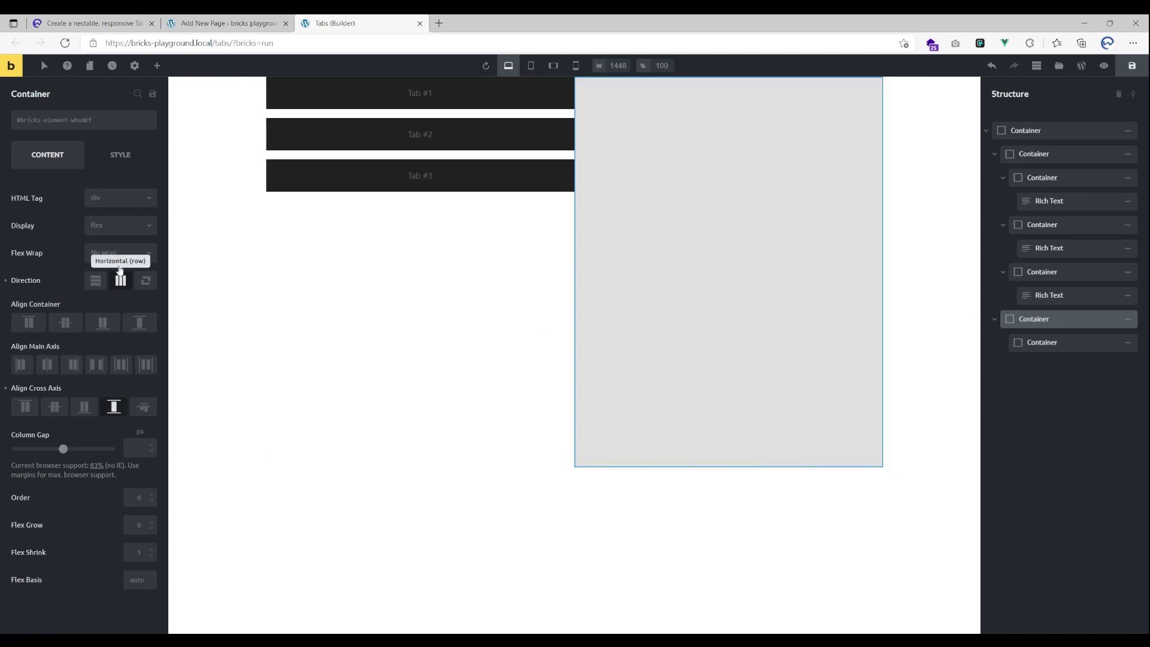
pyautogui.click(95, 281)
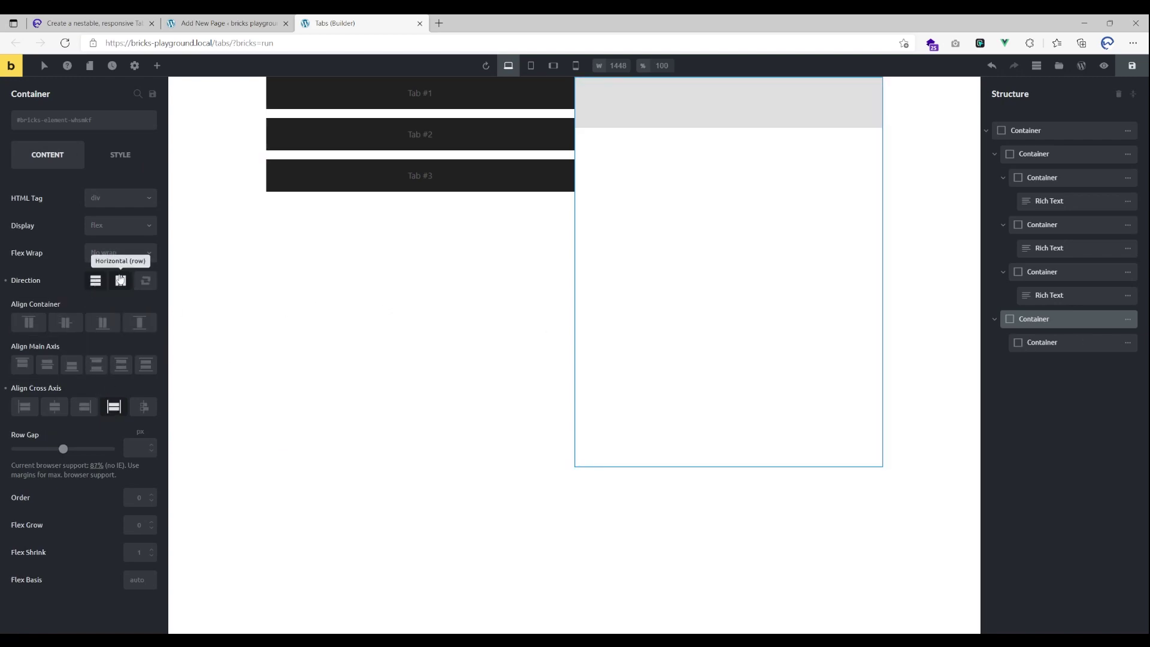
pyautogui.click(120, 280)
# - Duplicate the grey panel twice and stack the three panels vertically
pyautogui.click(654, 322)
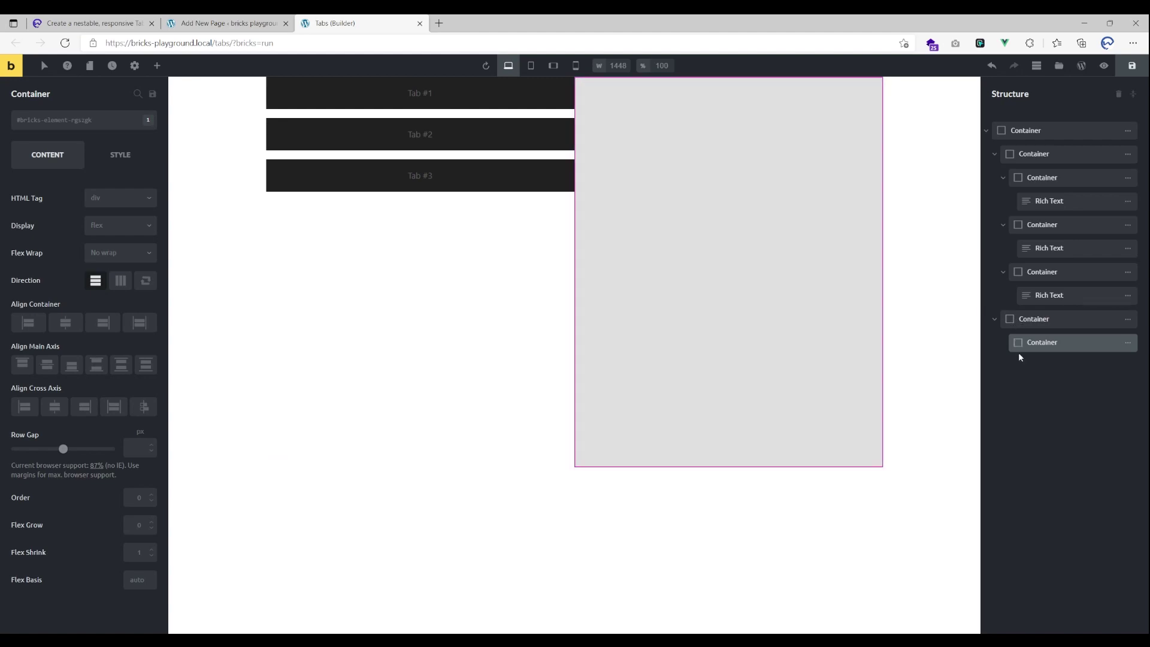
pyautogui.click(1127, 342)
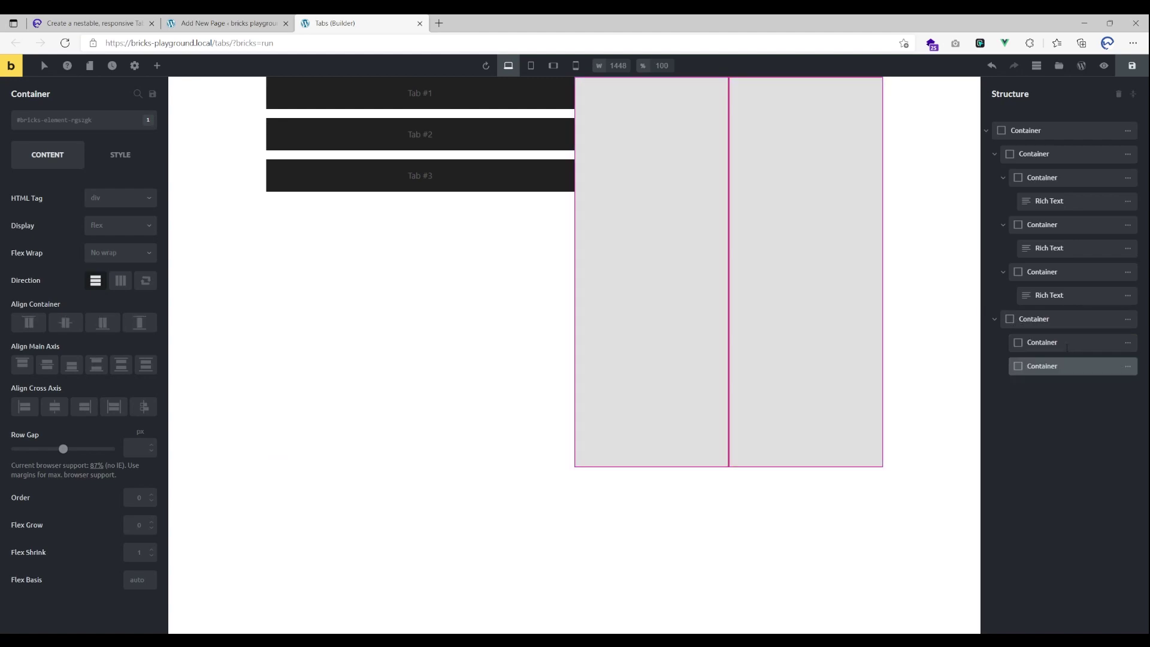
pyautogui.click(1052, 366)
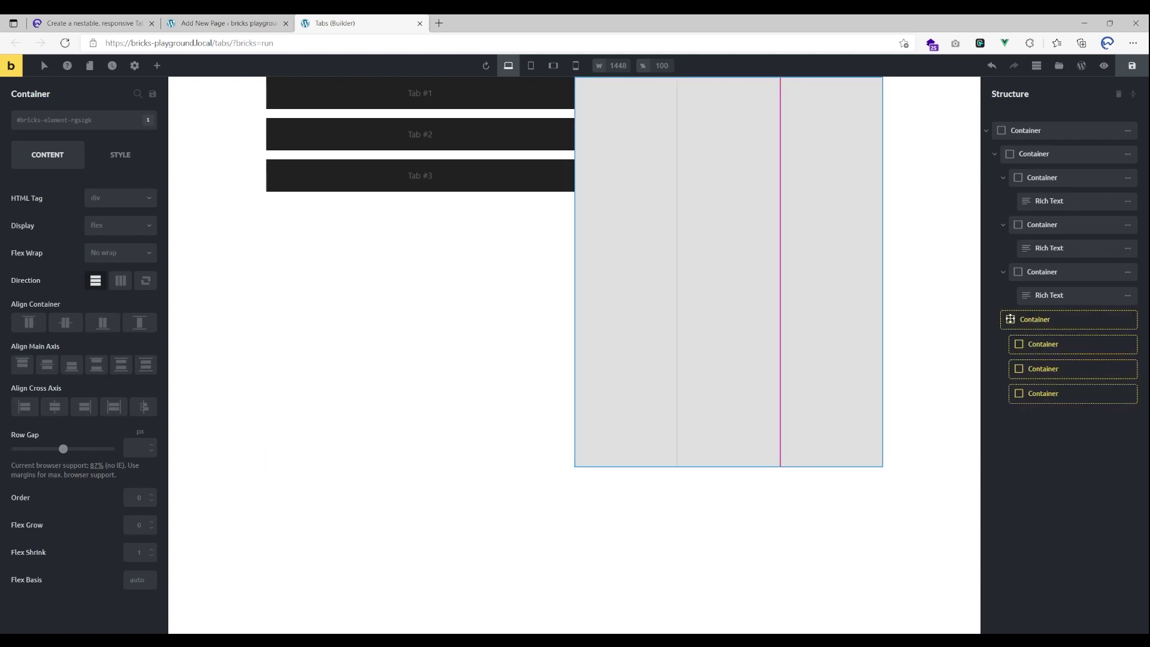
pyautogui.click(1011, 320)
pyautogui.click(96, 280)
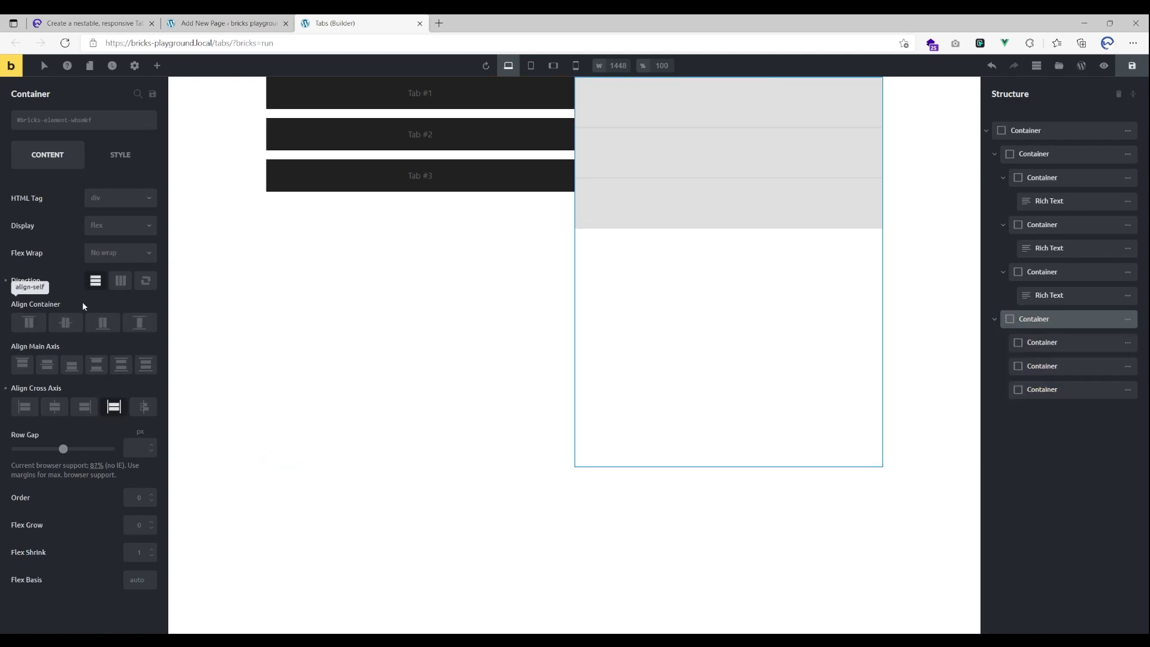
pyautogui.click(662, 102)
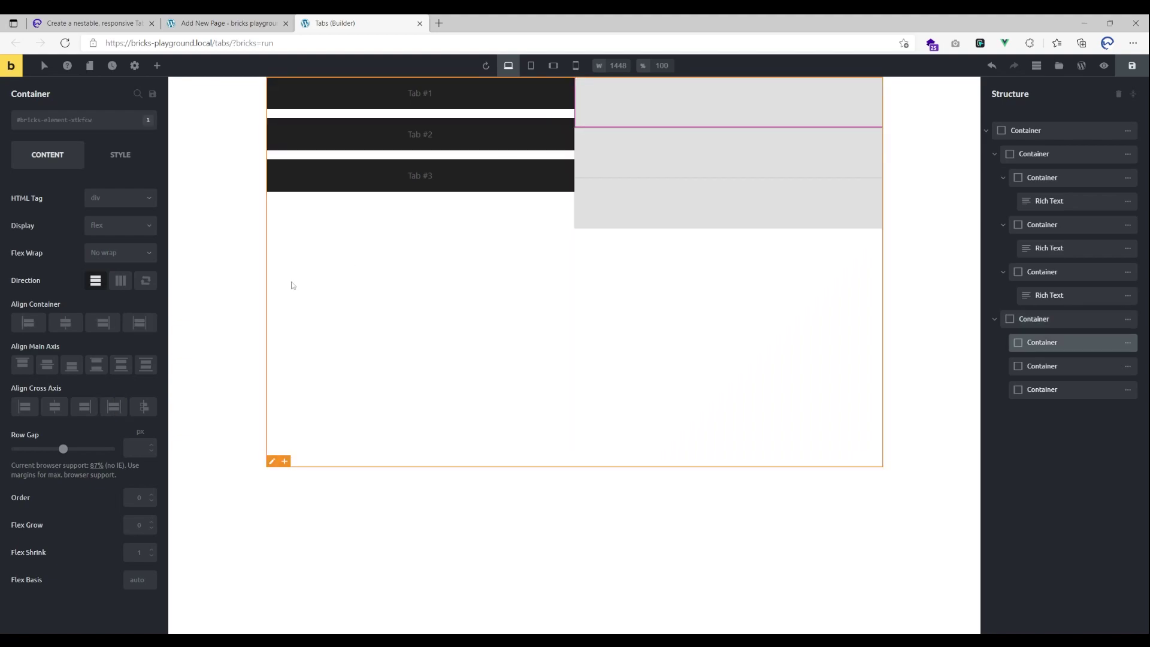
# - Check the tutorial's CSS for the min-height: 70vh rule
pyautogui.click(99, 19)
pyautogui.scroll(-20, 305, 290)
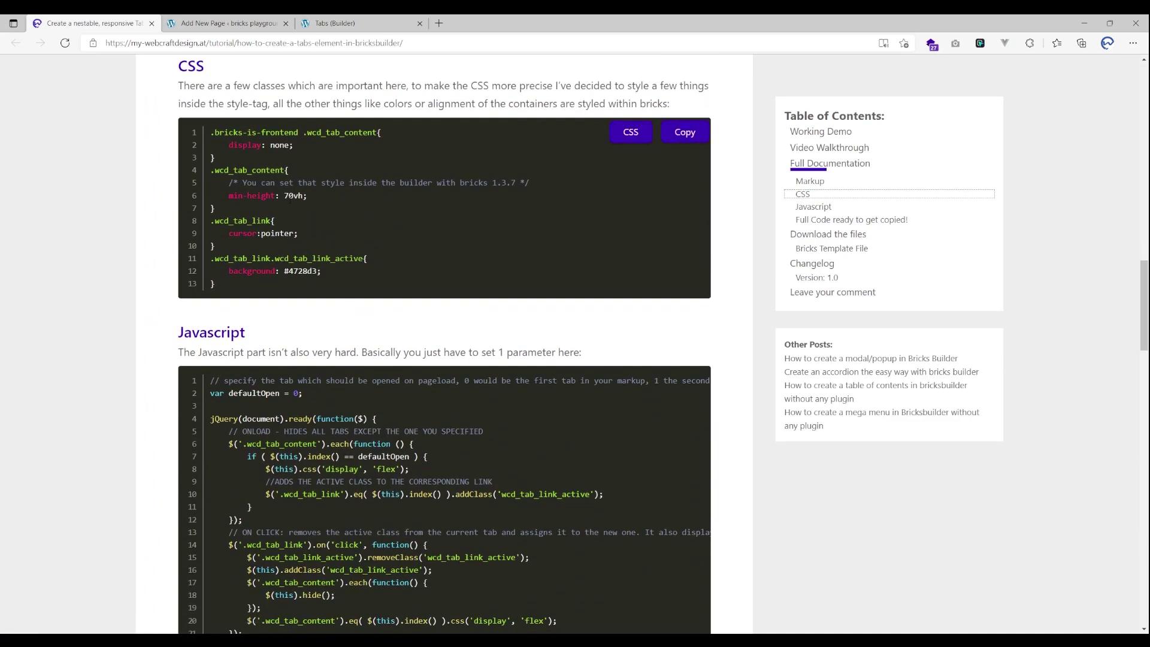
pyautogui.moveTo(320, 193); pyautogui.dragTo(225, 196)
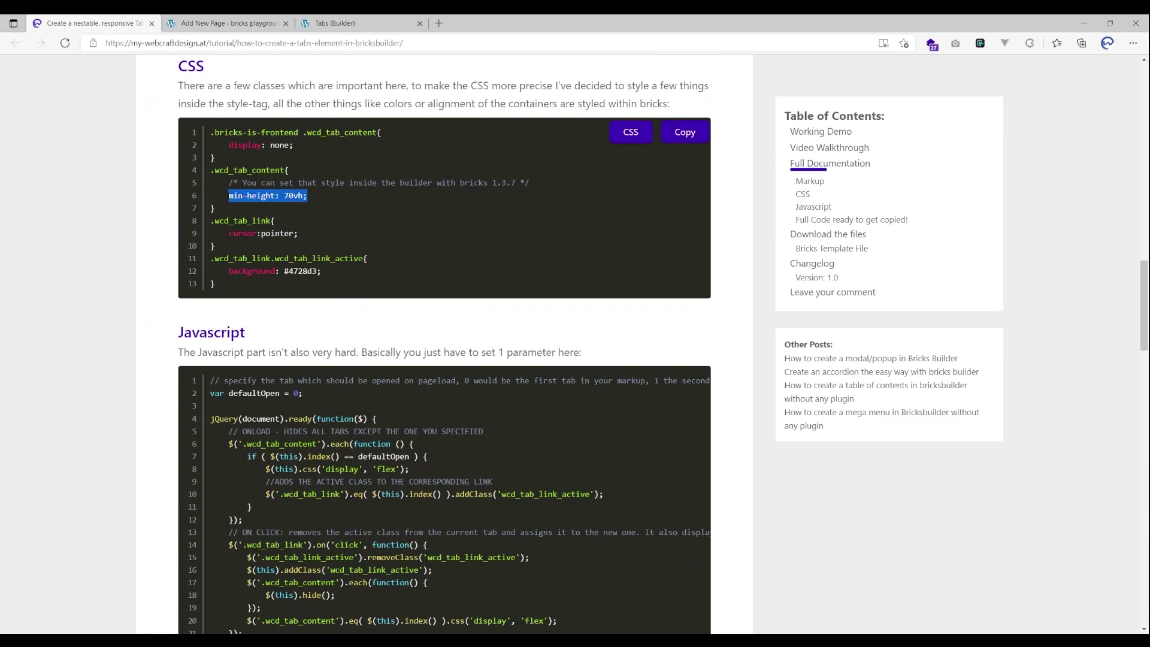
# - Add rich text to the first and second panels and an image to the second
pyautogui.click(359, 23)
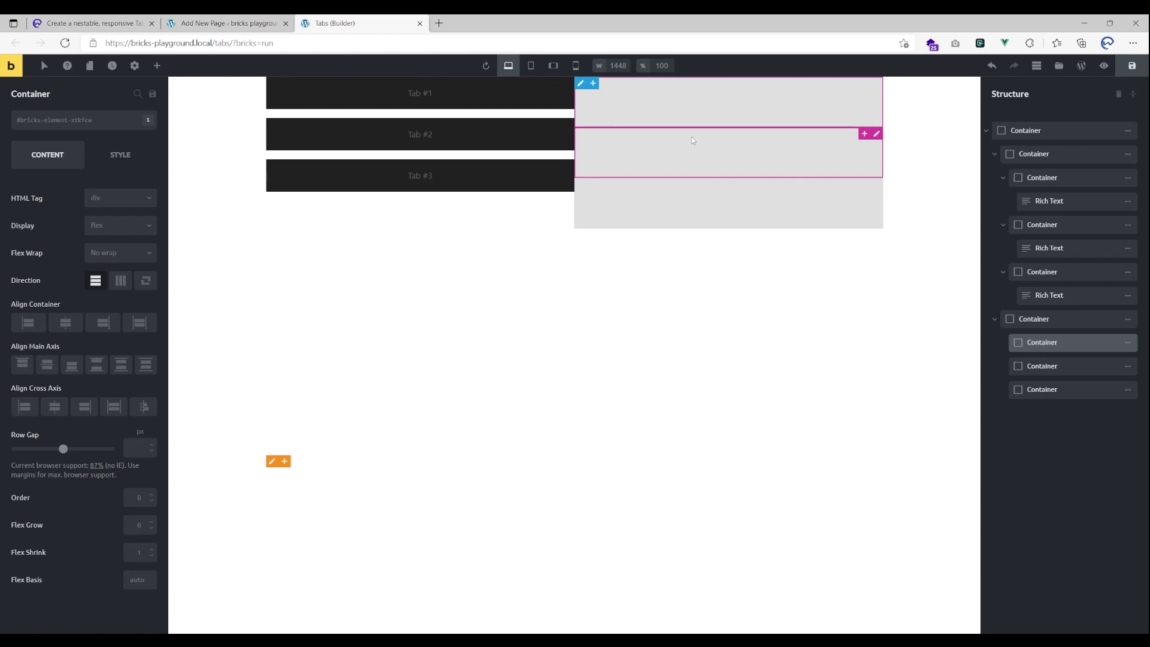
pyautogui.click(157, 65)
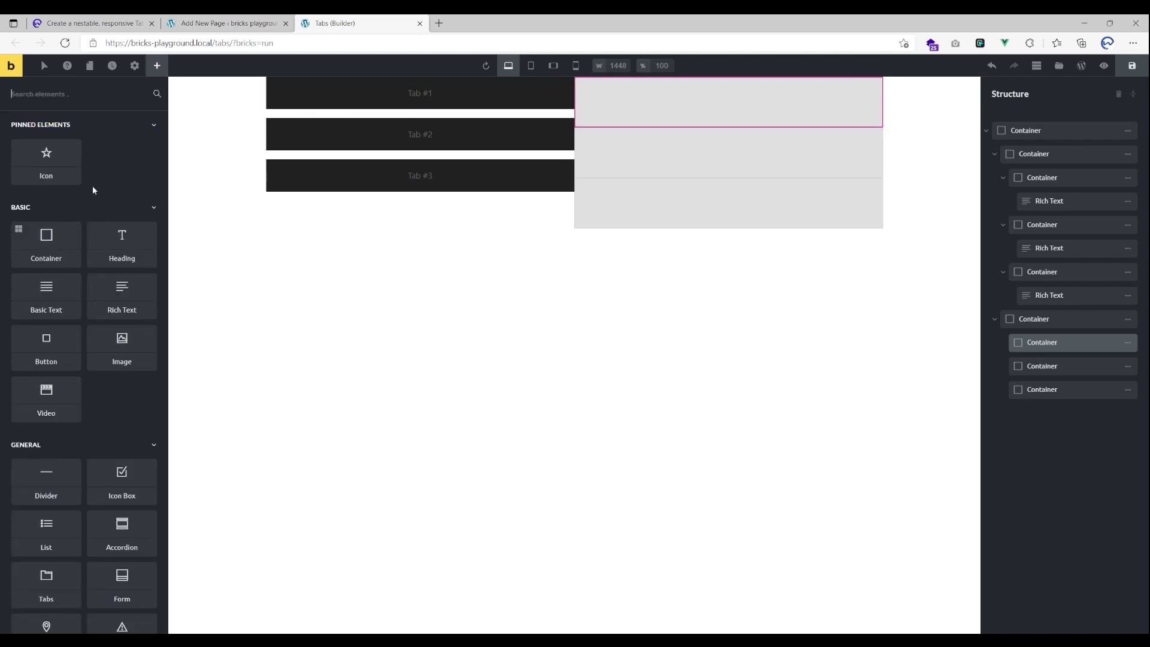
pyautogui.click(108, 299)
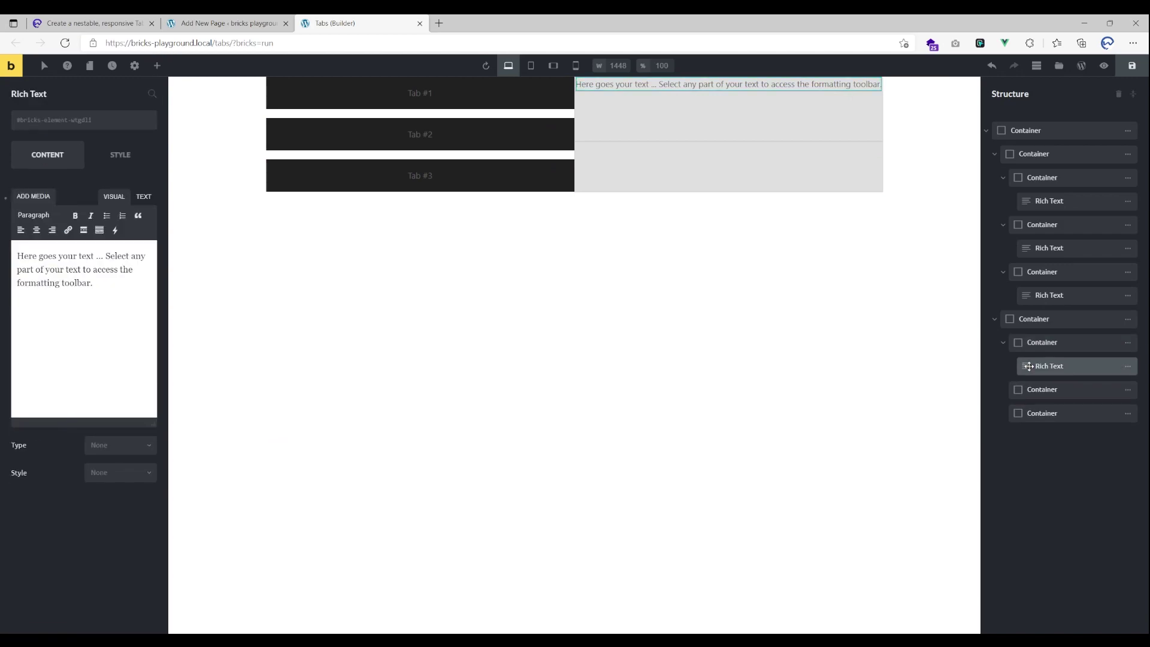
pyautogui.click(663, 125)
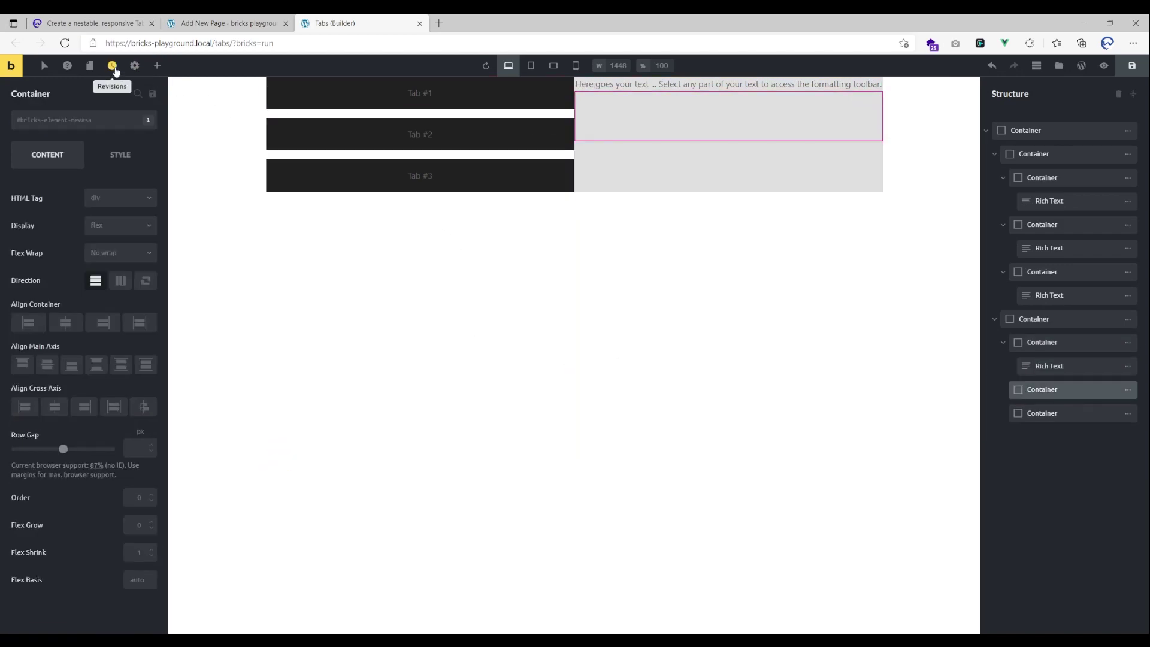
pyautogui.click(157, 65)
pyautogui.click(122, 296)
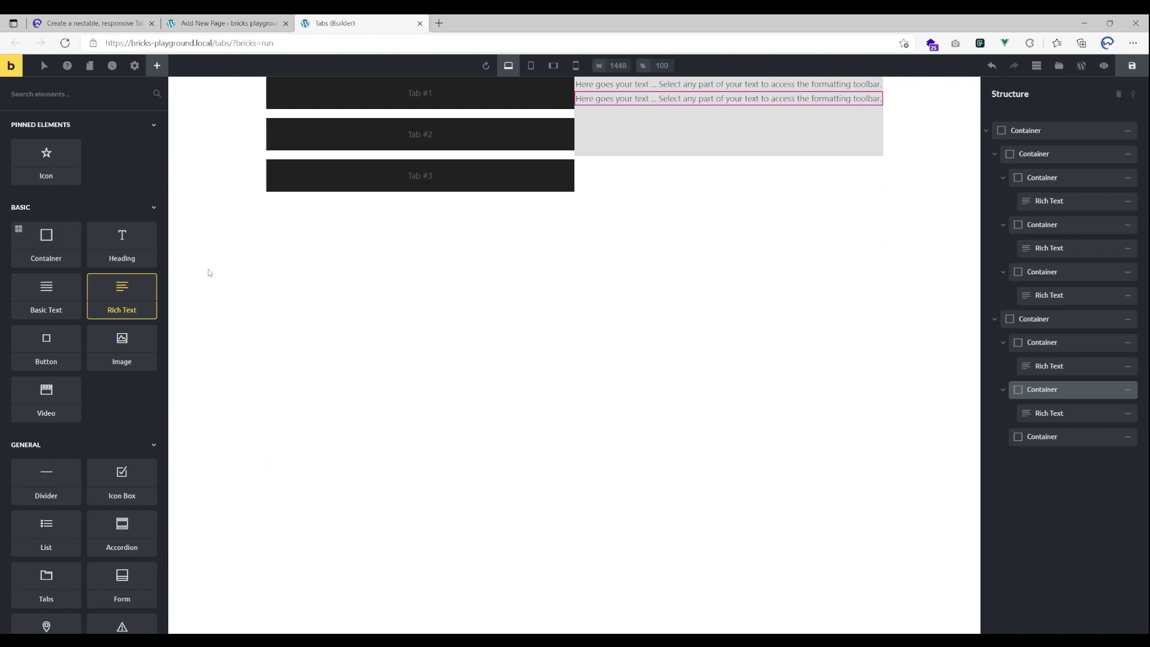
pyautogui.click(126, 345)
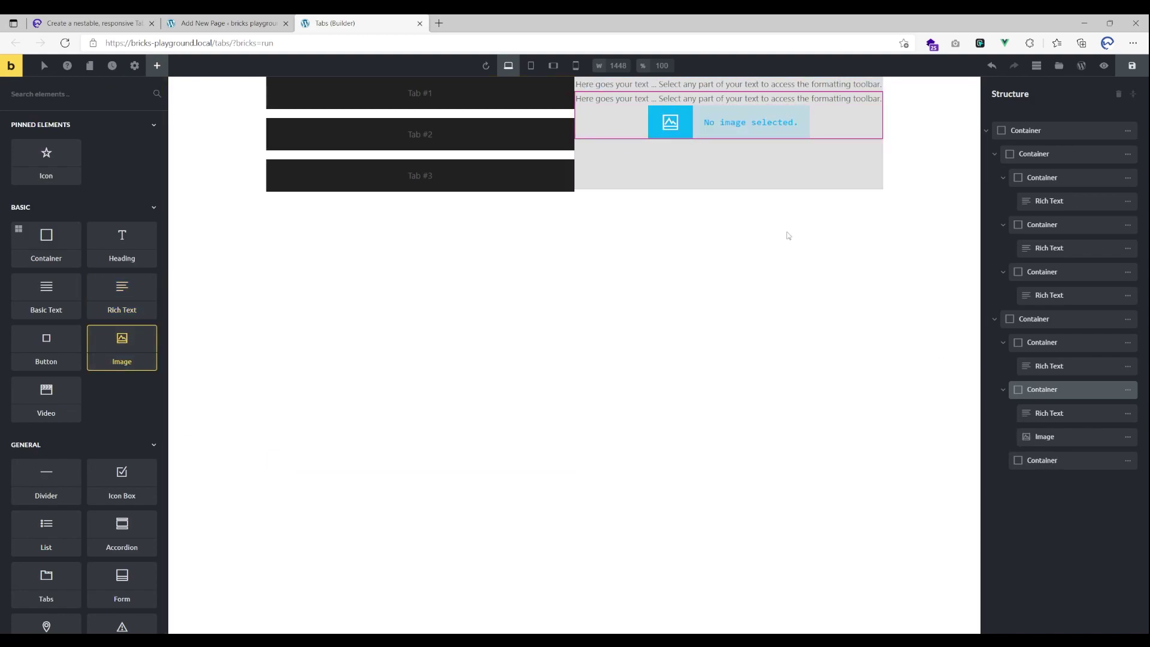
# - Add an 'I am a button' button inside the third content panel
pyautogui.click(1024, 460)
pyautogui.click(159, 67)
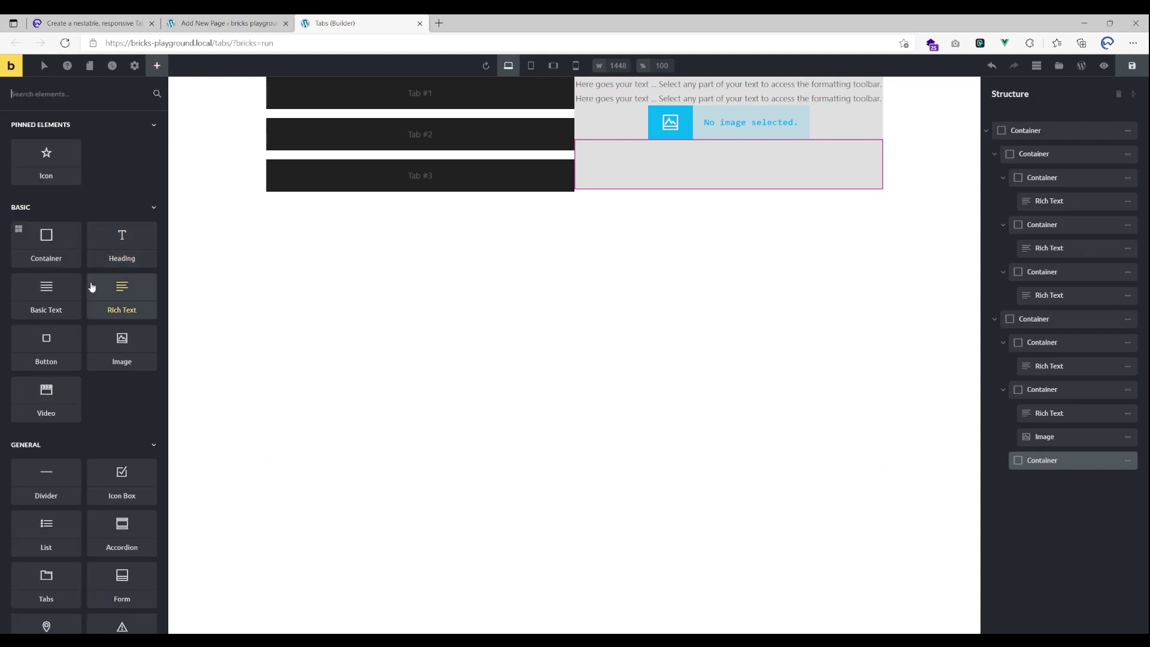
pyautogui.click(46, 356)
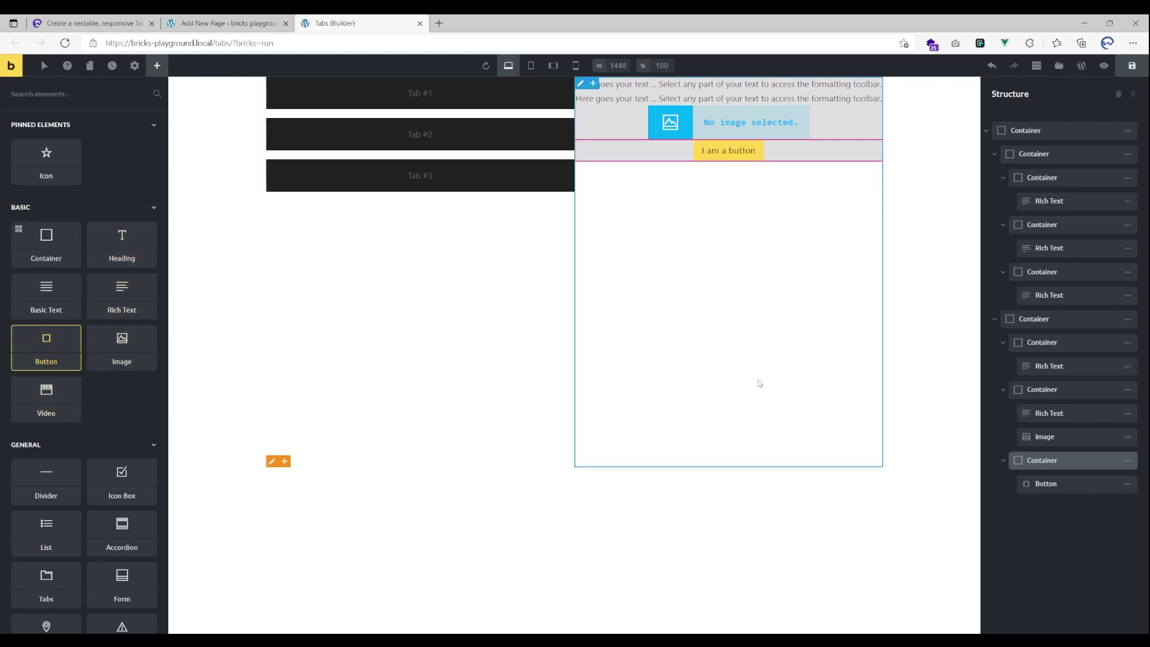
# - Select the outer tabs container and add a Code element found by searching 'code'
pyautogui.click(779, 252)
pyautogui.click(450, 267)
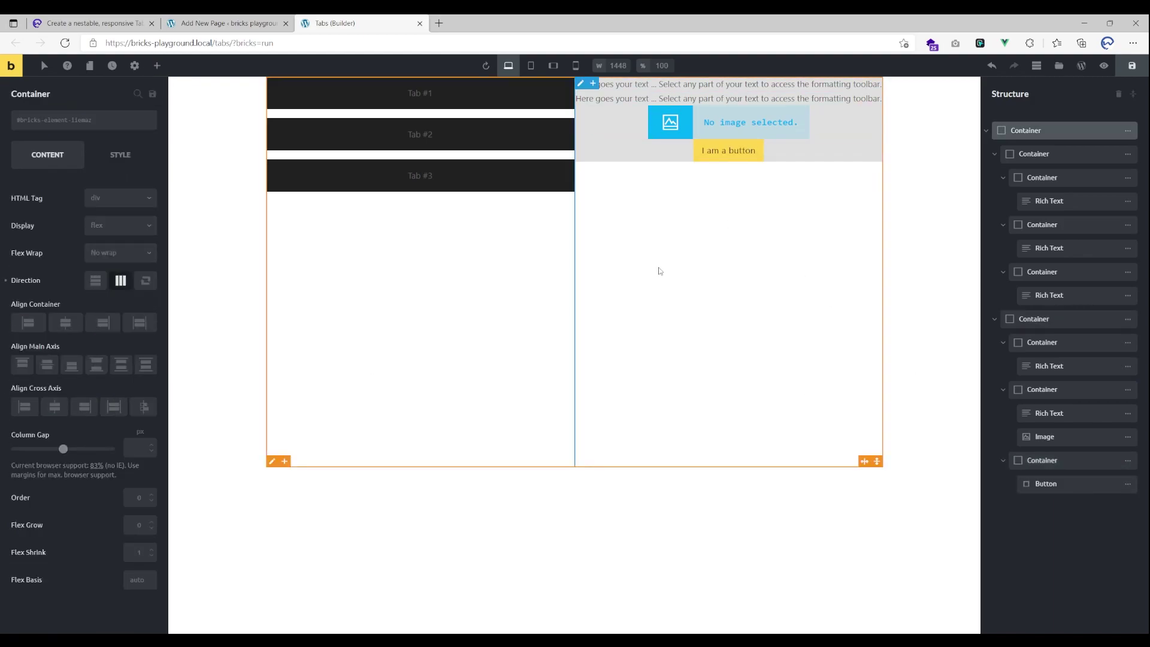
pyautogui.click(659, 270)
pyautogui.click(488, 279)
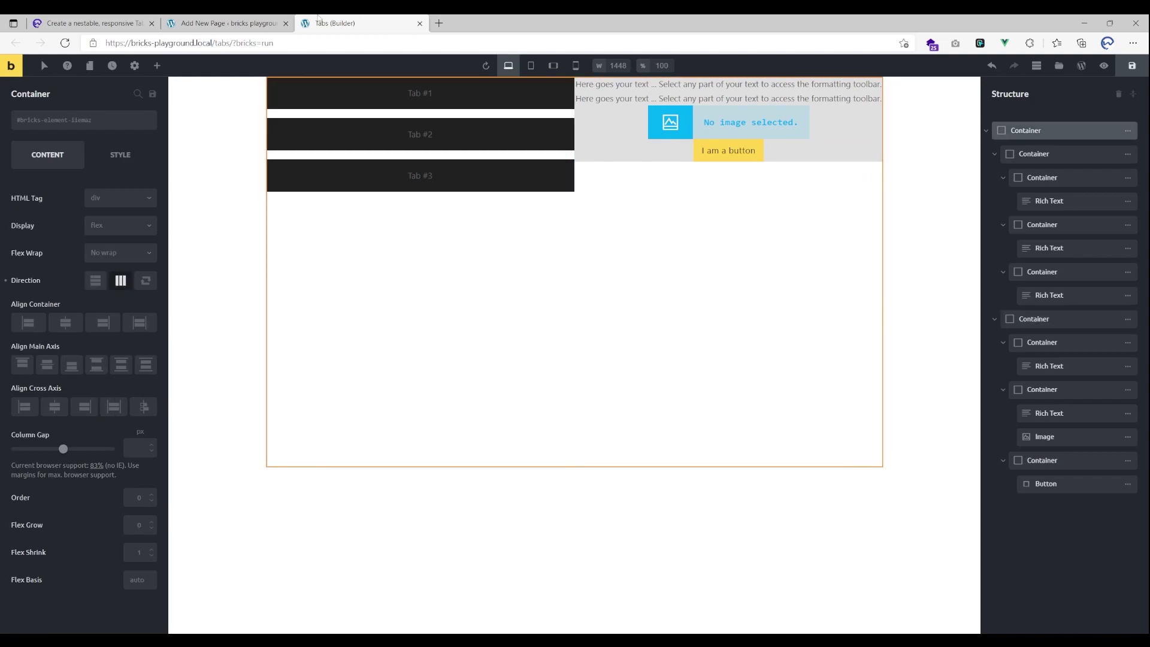
pyautogui.hotkey('ctrl', 'shift', 'e')
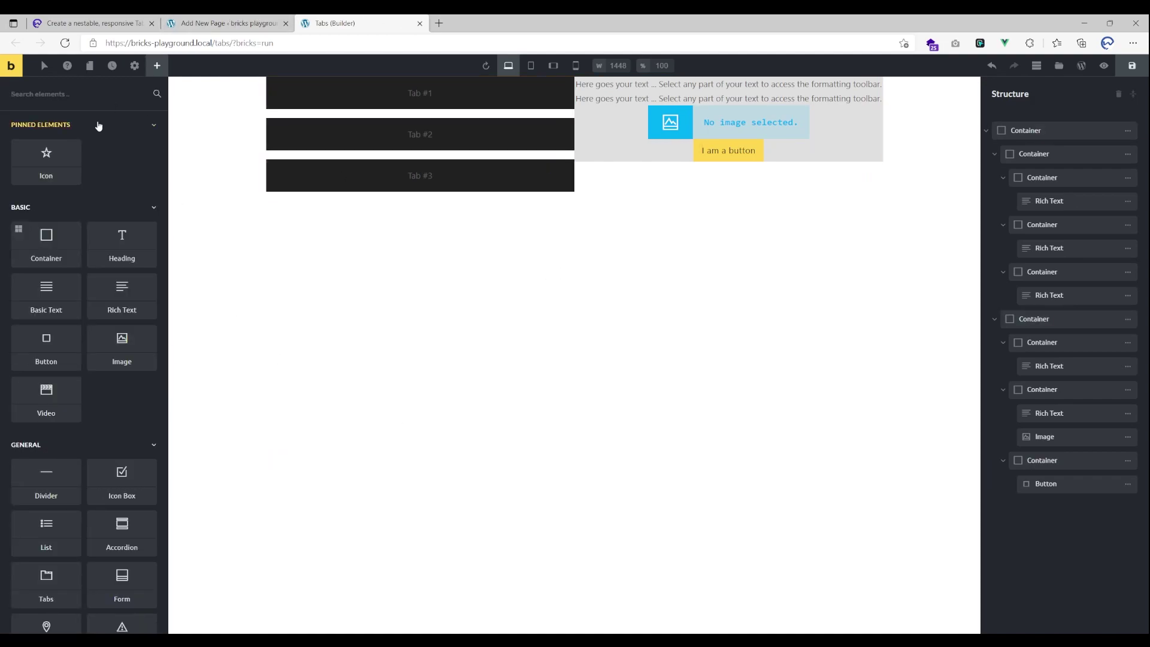
pyautogui.write('code')
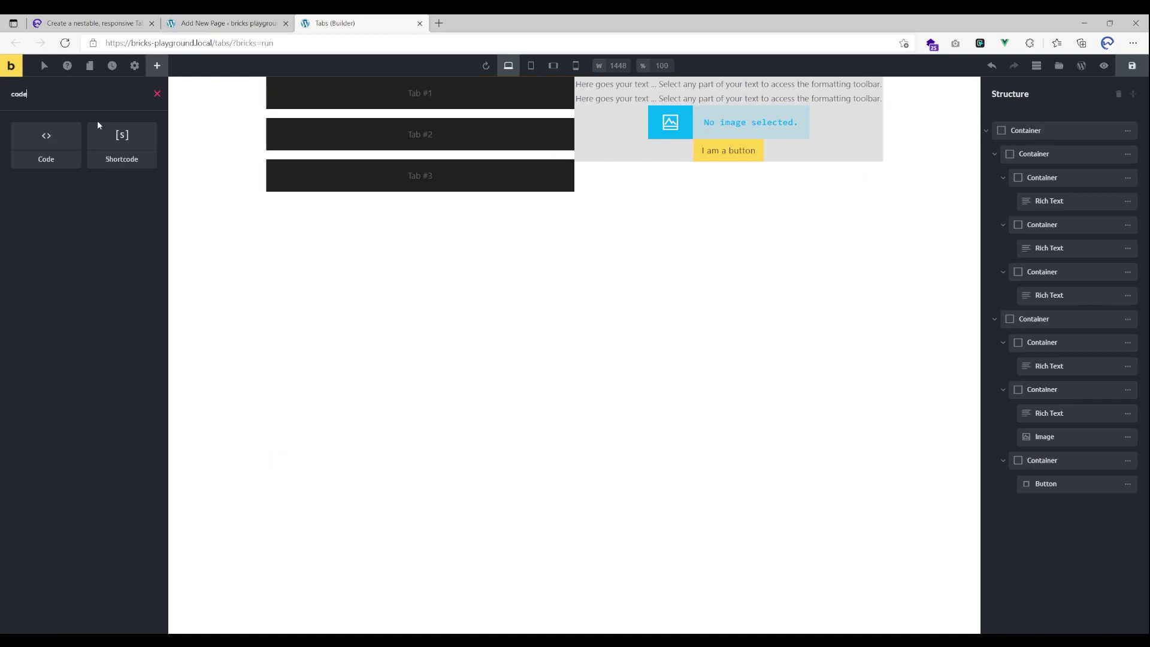
pyautogui.click(56, 138)
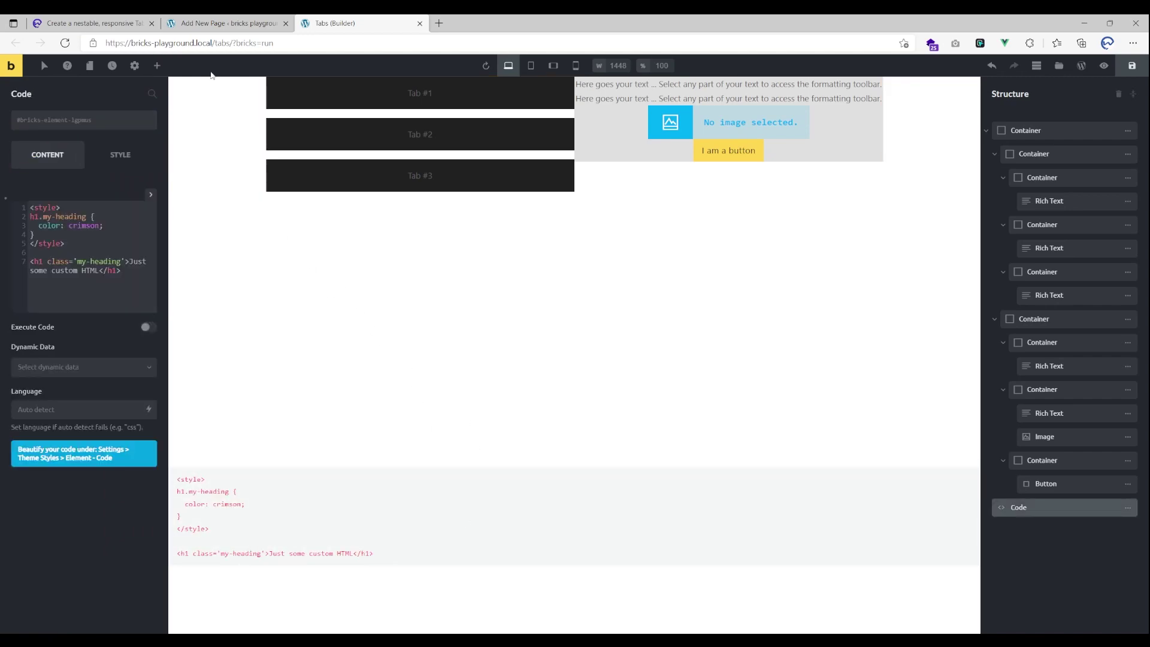
# - Copy the tutorial's 'Full Code ready to get copied!' tabs code and return to the Tabs builder
pyautogui.click(96, 23)
pyautogui.scroll(-10, 329, 354)
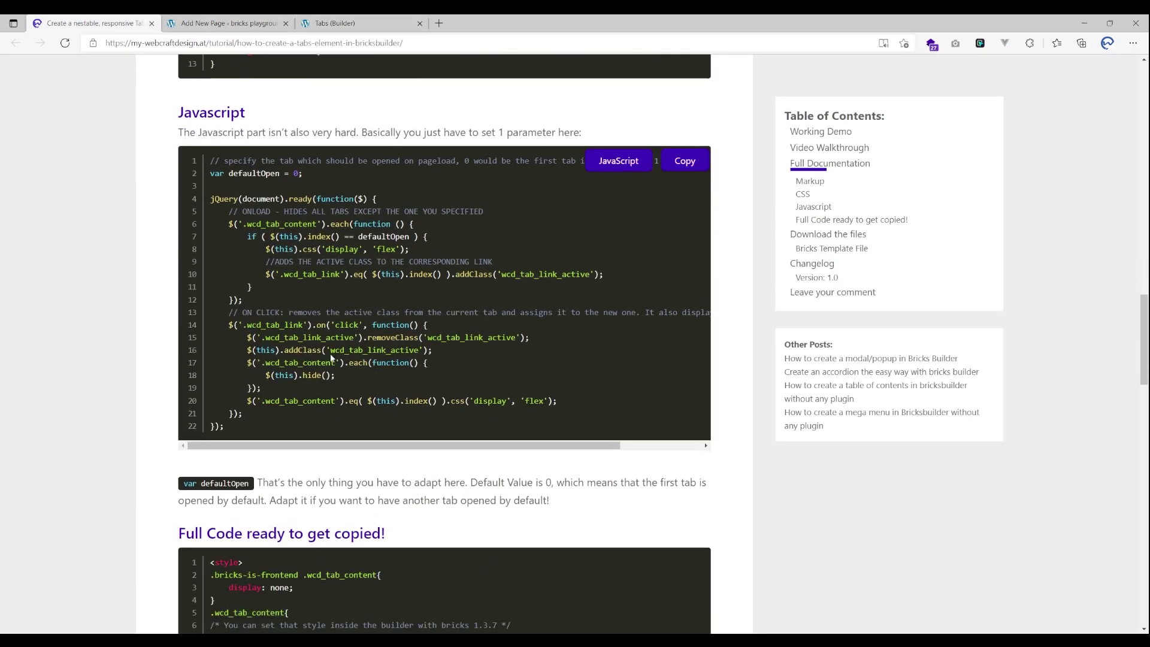
pyautogui.scroll(-2, 443, 203)
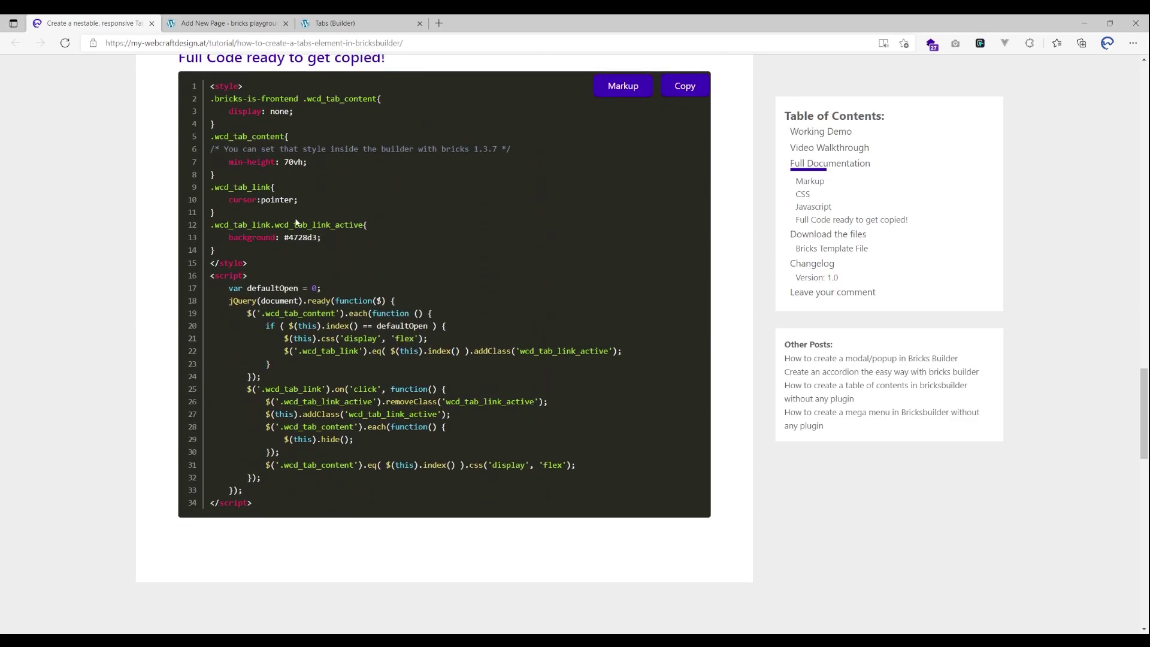
pyautogui.scroll(1, 336, 227)
pyautogui.scroll(-1, 374, 235)
pyautogui.click(676, 88)
pyautogui.click(208, 24)
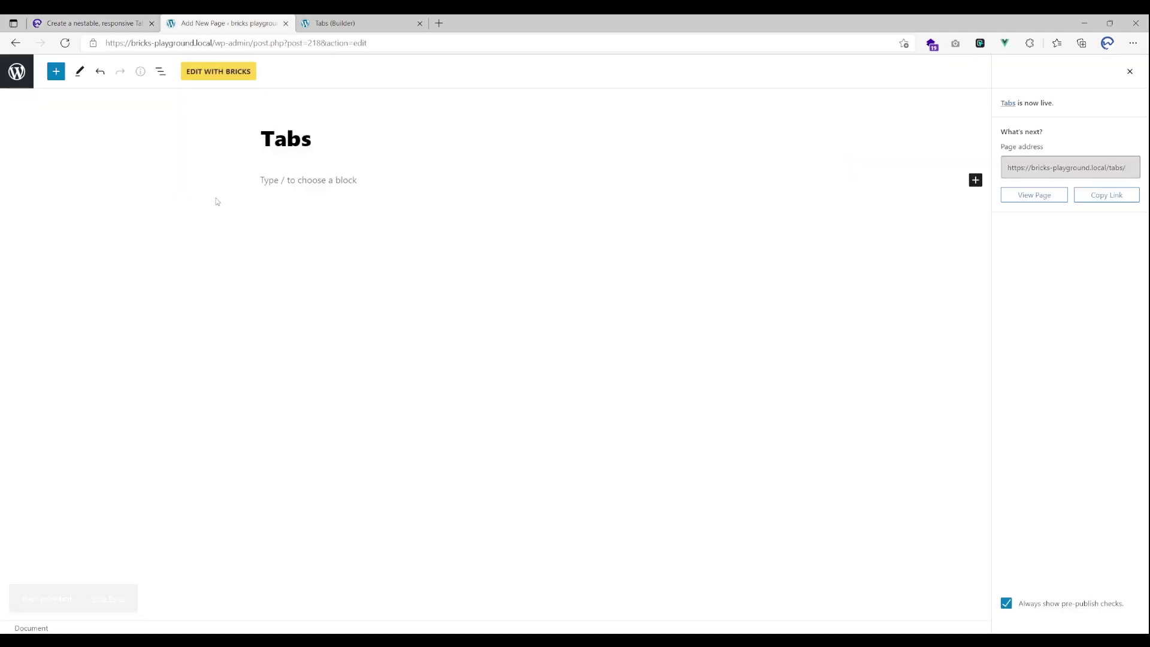
pyautogui.click(341, 23)
# - Replace the Code element's sample code with the copied tabs code, enable Execute Code, and save
pyautogui.click(113, 278)
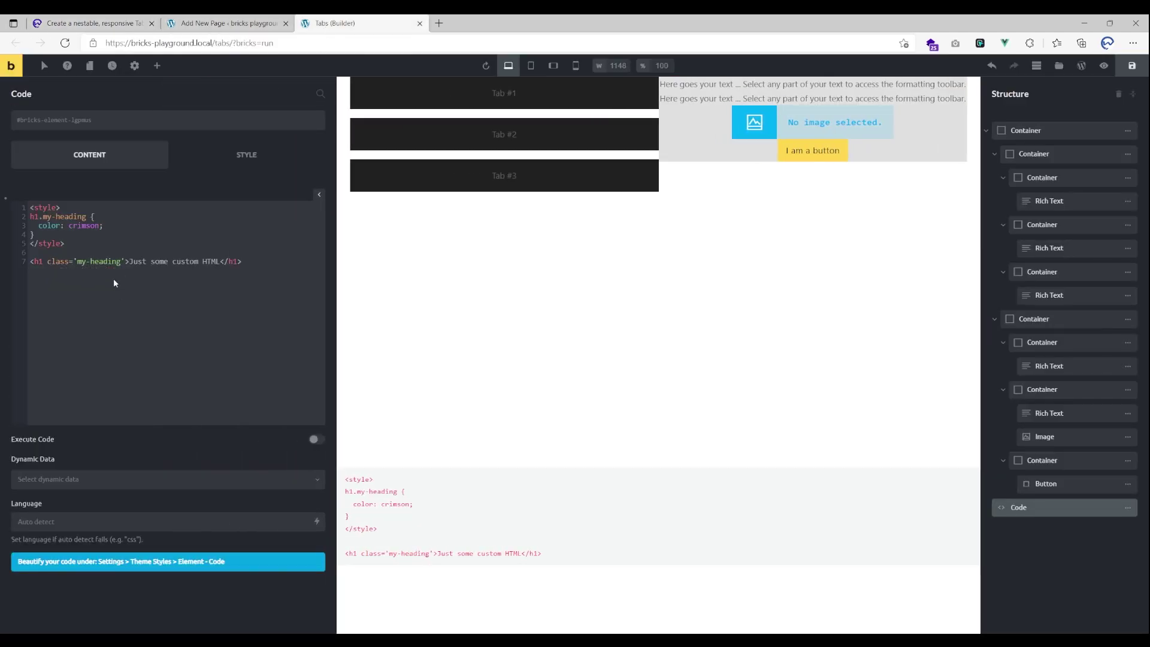
pyautogui.hotkey('ctrl', 'a')
pyautogui.hotkey('ctrl', 'v')
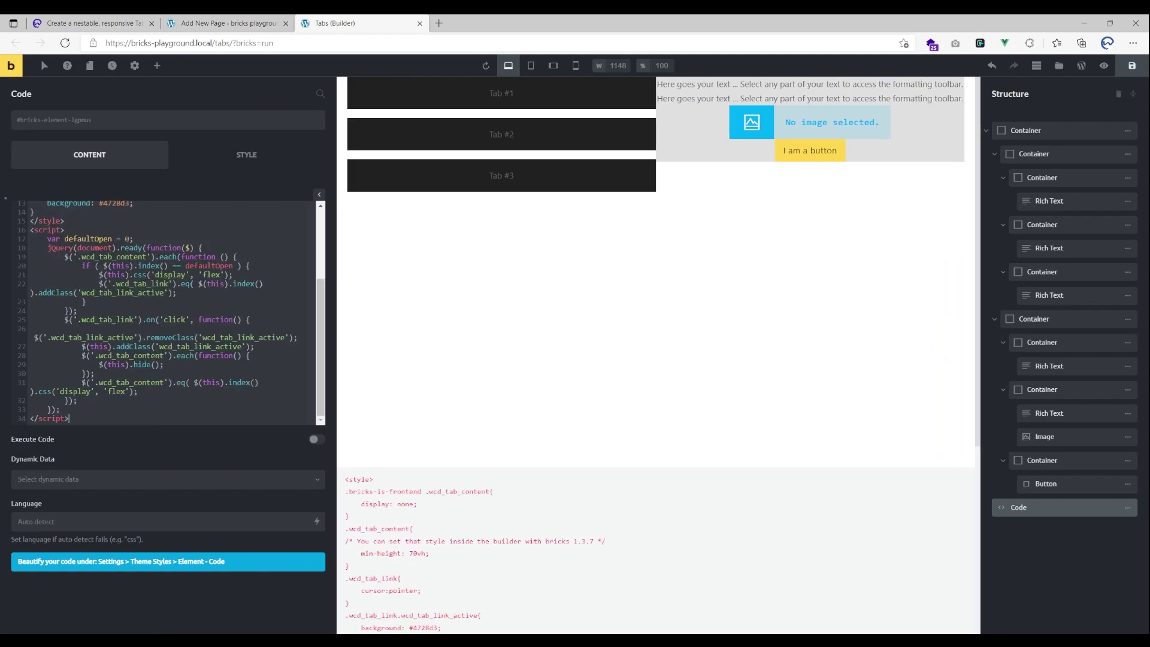
pyautogui.click(314, 440)
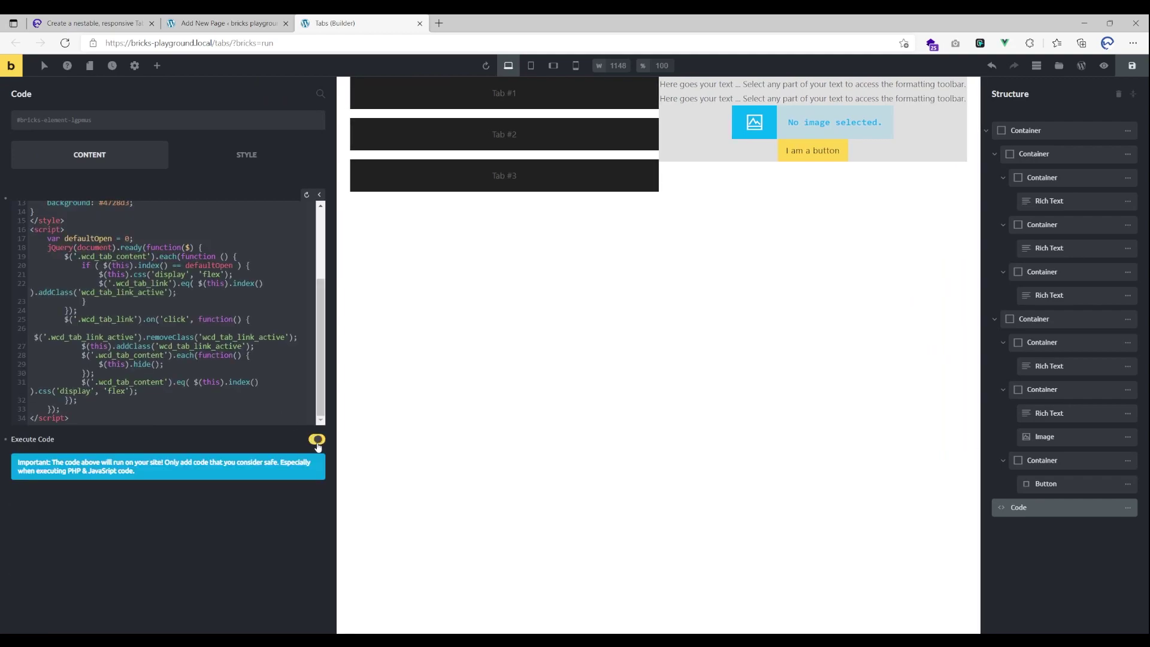
pyautogui.click(1125, 70)
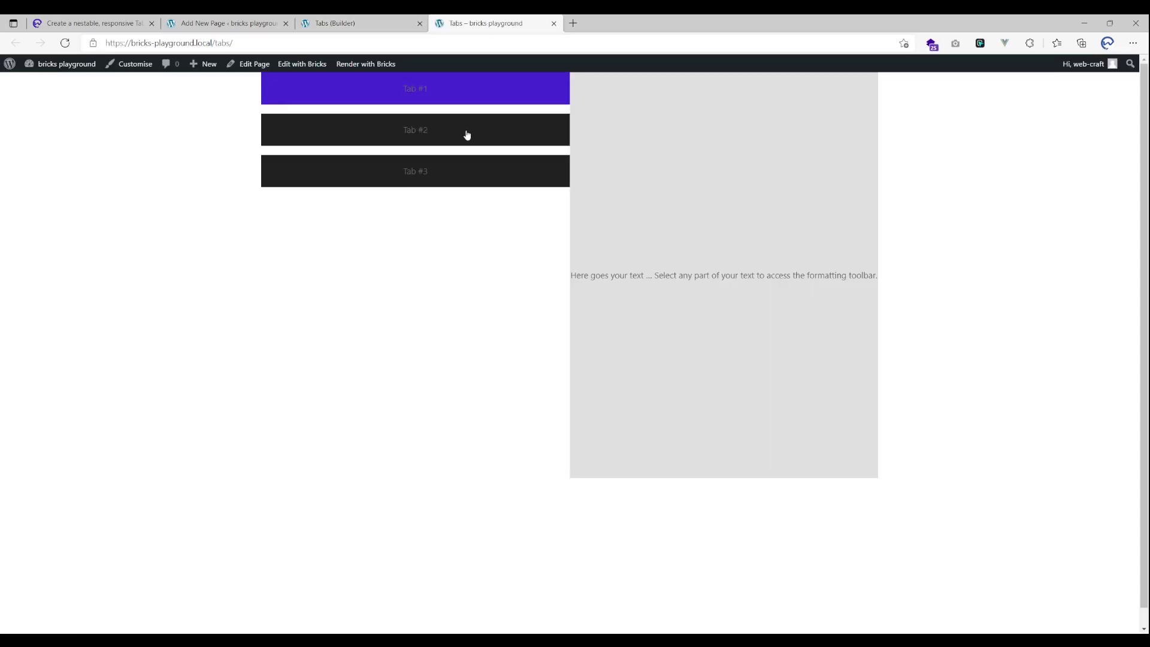
# - Test the live page by switching repeatedly between Tab #1, #2 and #3, then return to the builder
pyautogui.click(467, 135)
pyautogui.click(475, 177)
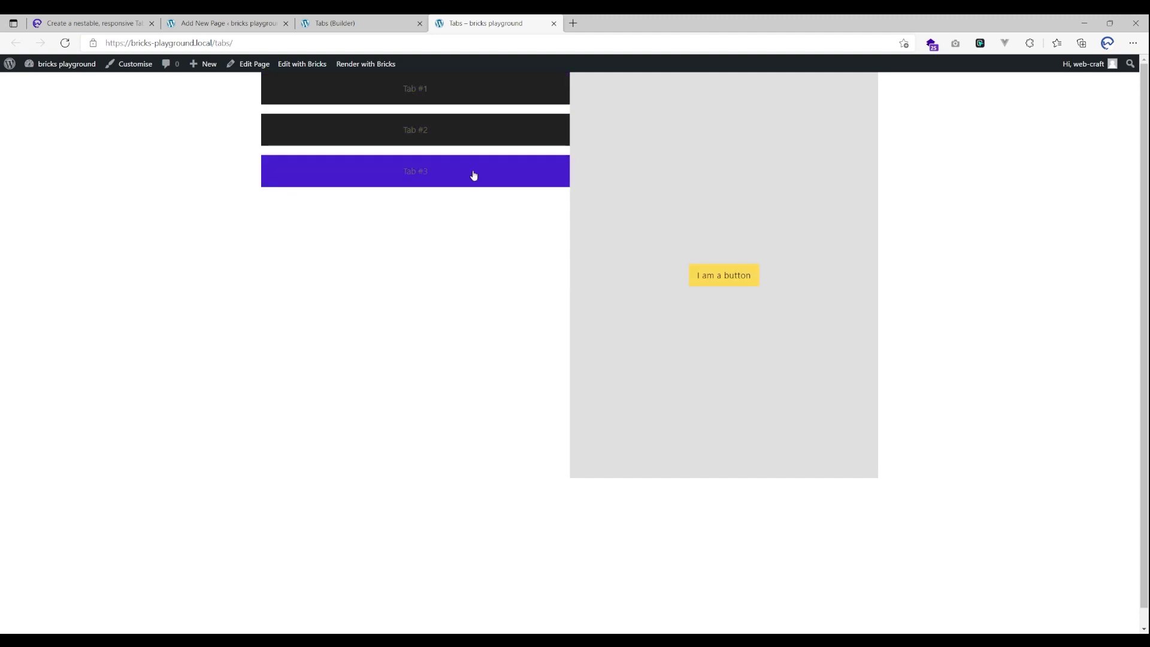
pyautogui.click(469, 138)
pyautogui.click(480, 88)
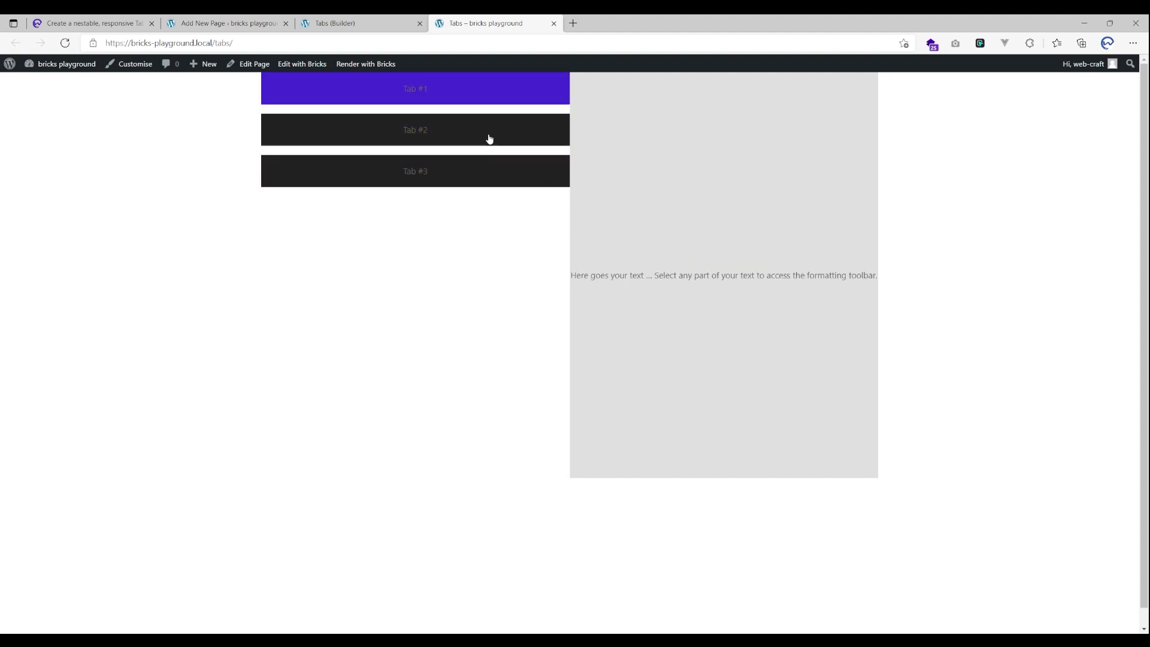
pyautogui.click(487, 176)
pyautogui.click(475, 119)
pyautogui.click(472, 96)
pyautogui.click(469, 129)
pyautogui.click(470, 177)
pyautogui.click(466, 91)
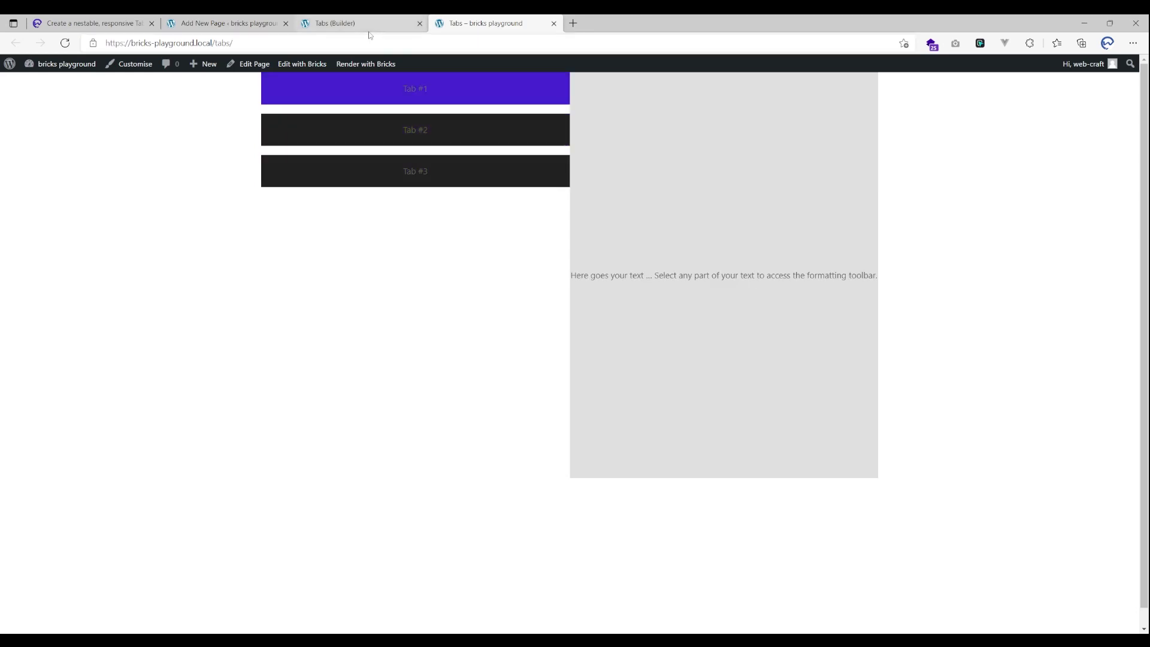
pyautogui.click(353, 22)
# - Give the outer tabs container a 20 px column gap and Stretch cross-axis alignment, and centre the tab links column
pyautogui.click(1108, 67)
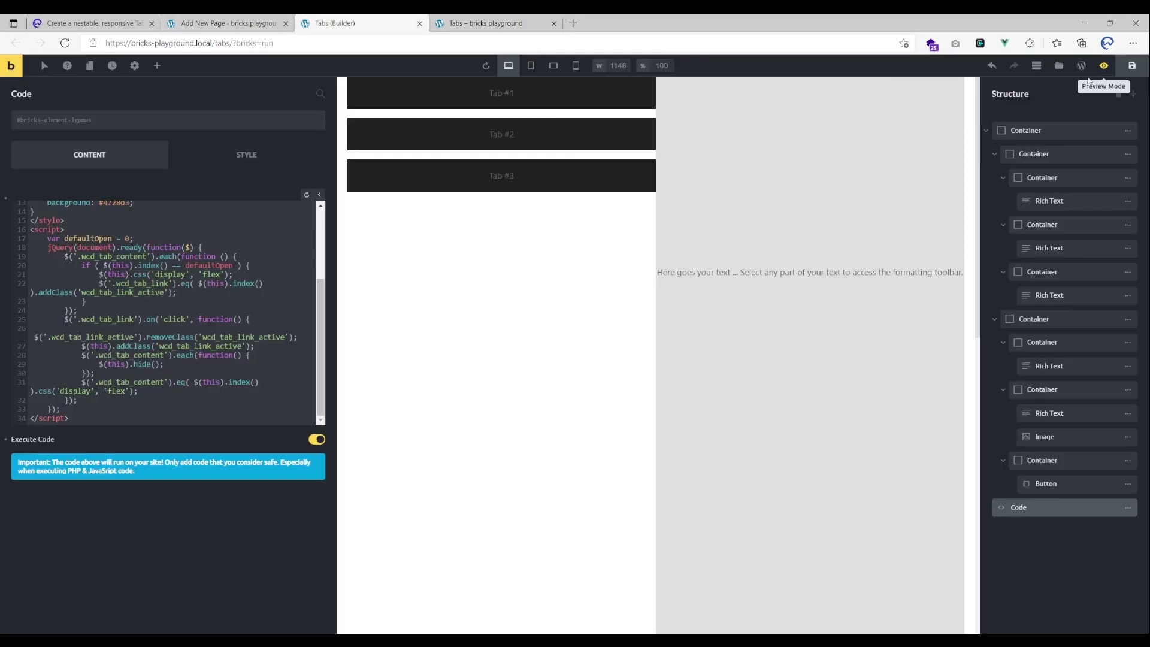
pyautogui.click(605, 226)
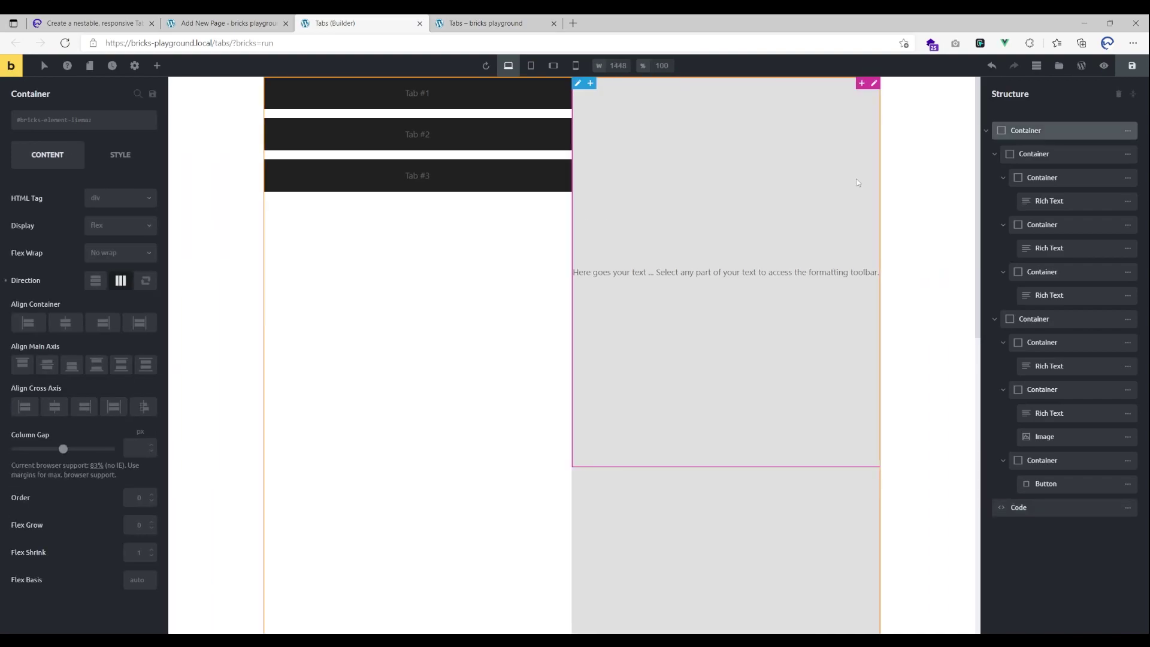
pyautogui.click(133, 449)
pyautogui.write('20')
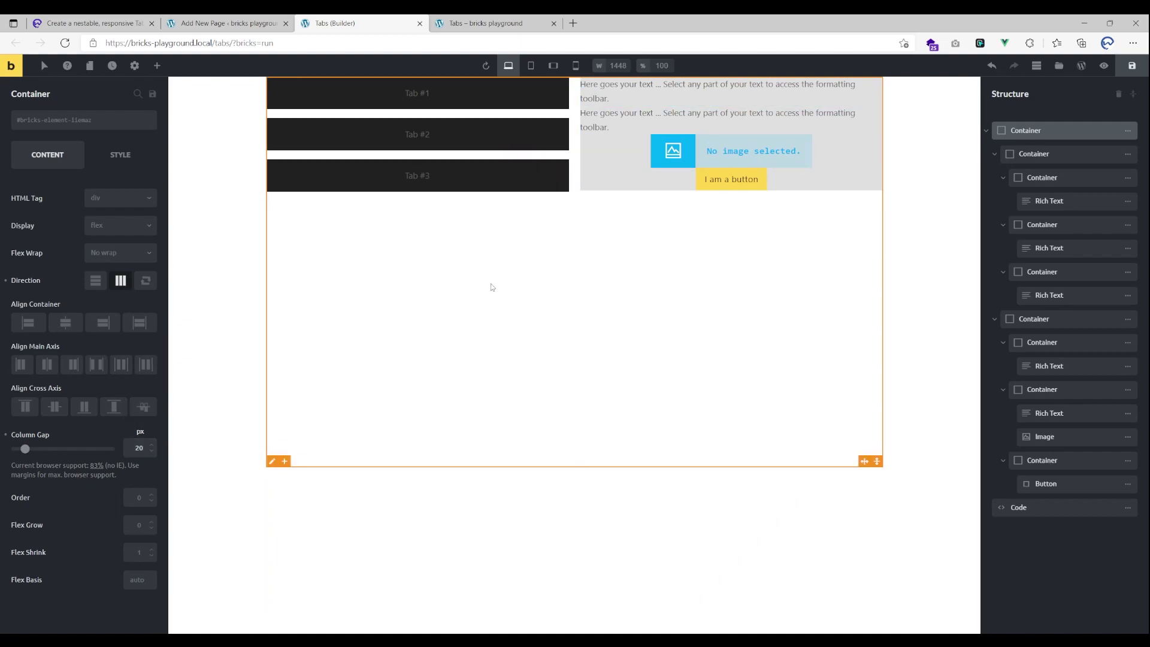
pyautogui.click(114, 407)
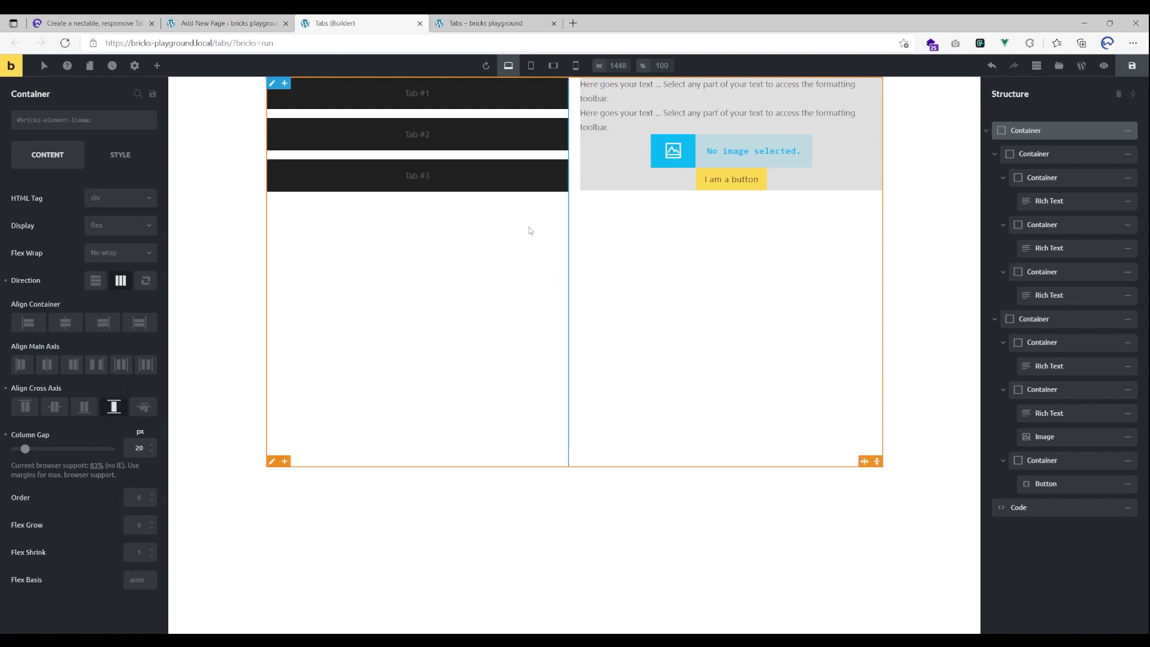
pyautogui.click(563, 239)
pyautogui.click(47, 365)
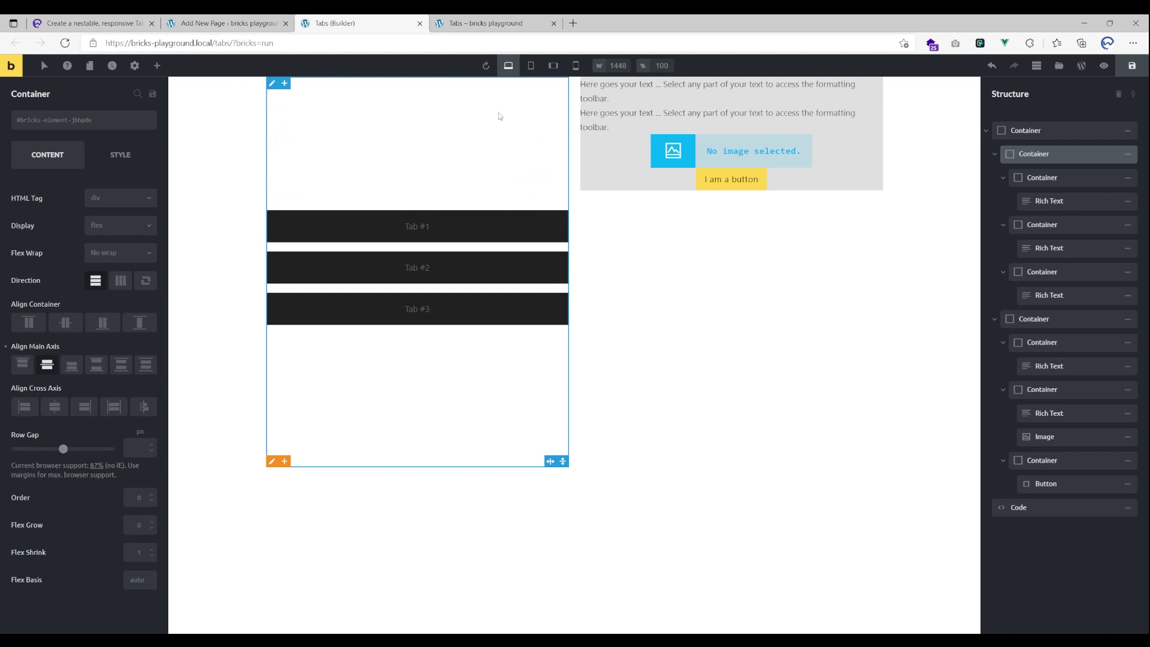
# - On Mobile Portrait, set the top-level container's direction to column, then check the landscape and tablet widths
pyautogui.click(566, 66)
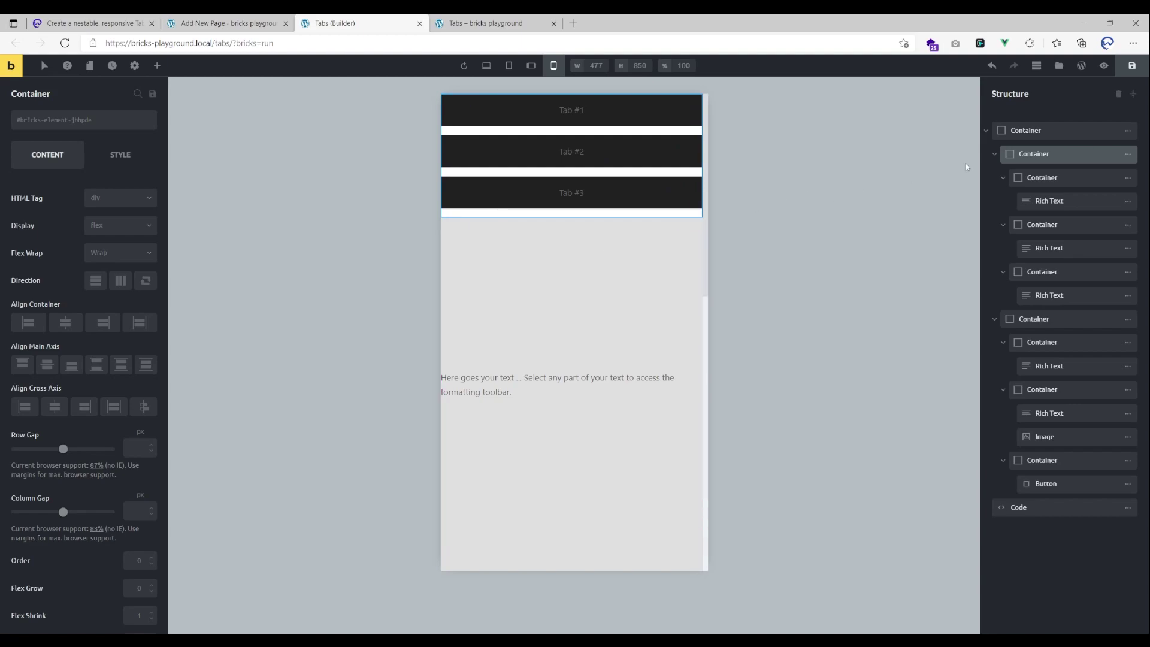
pyautogui.click(1025, 130)
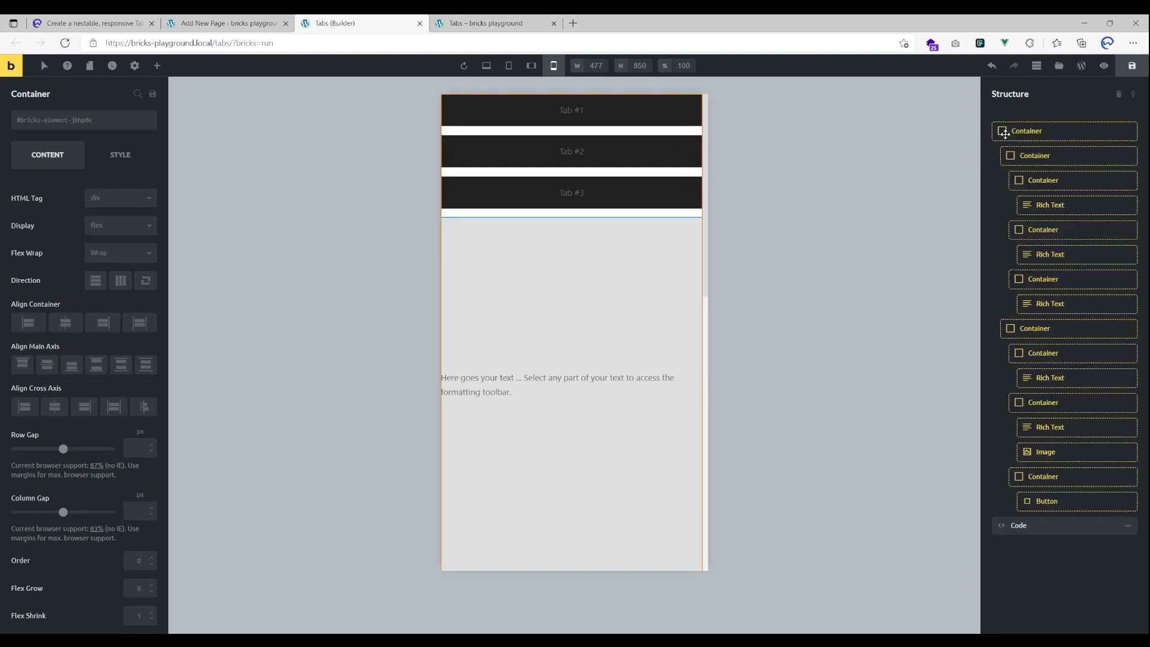
pyautogui.click(120, 281)
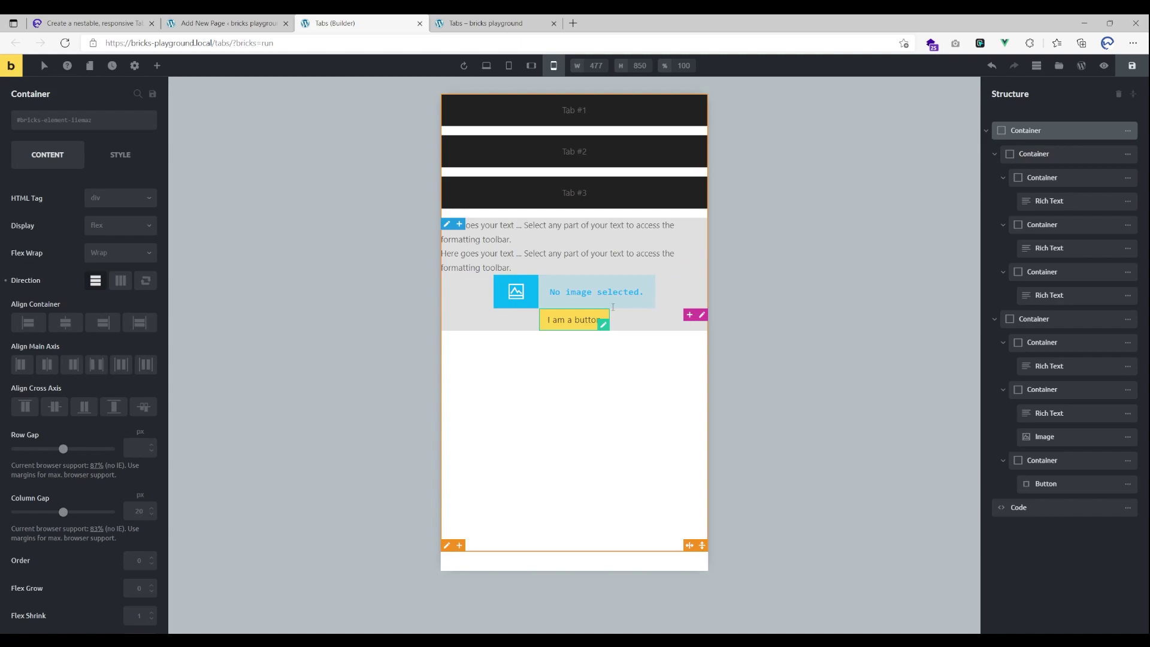
pyautogui.click(532, 65)
pyautogui.click(509, 66)
# - Back at desktop width, select the Code element and expand its editor to read the tabs code
pyautogui.click(485, 66)
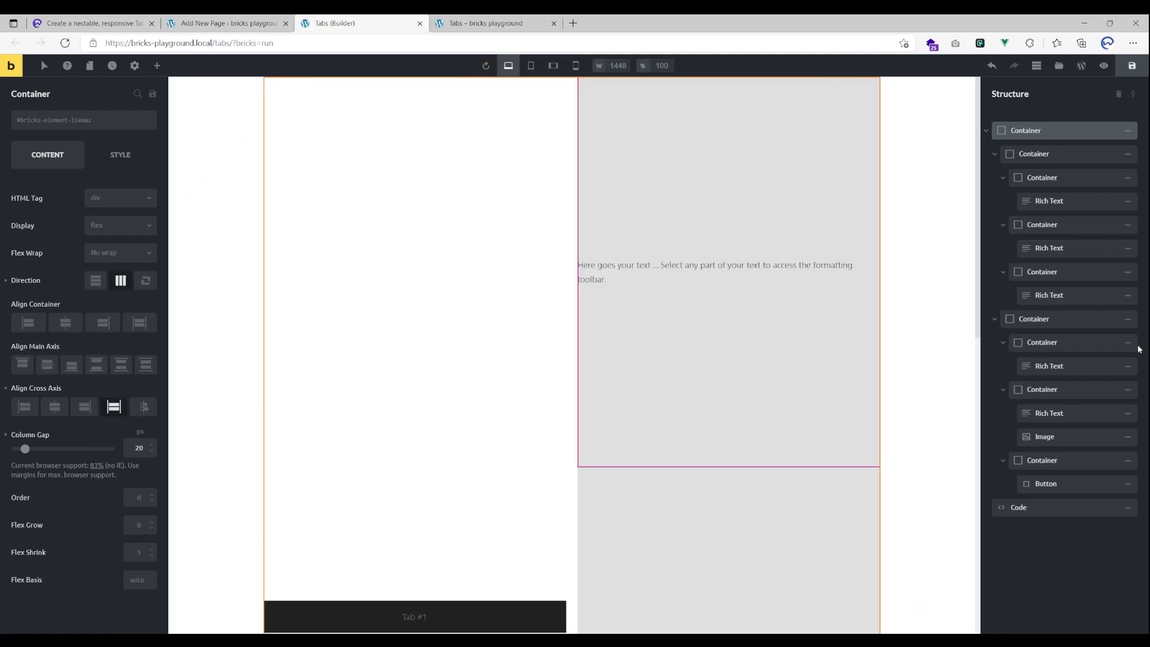
pyautogui.hotkey('ctrl', 'Tab')
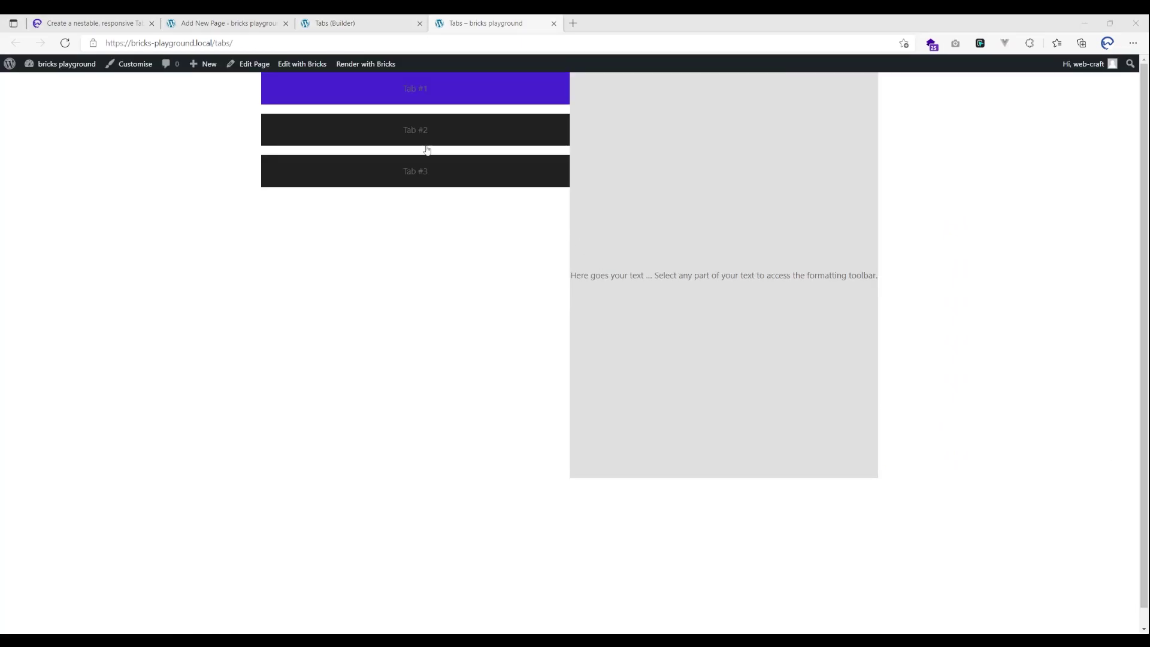
pyautogui.hotkey('ctrl', 'shift', 'Tab')
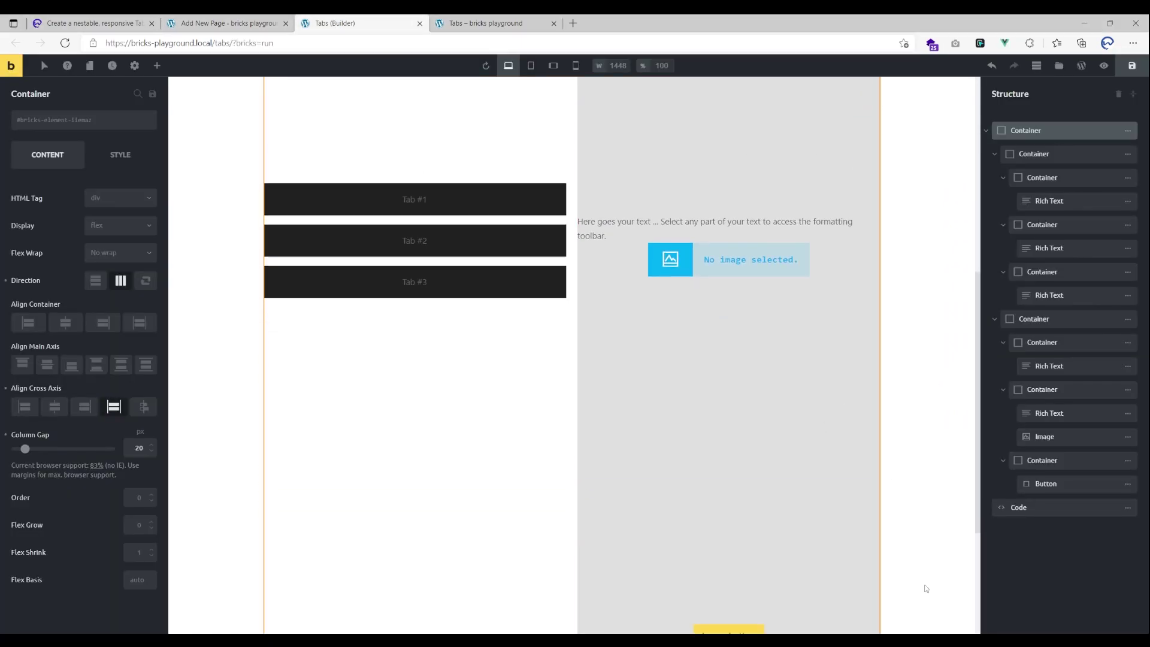
pyautogui.click(993, 506)
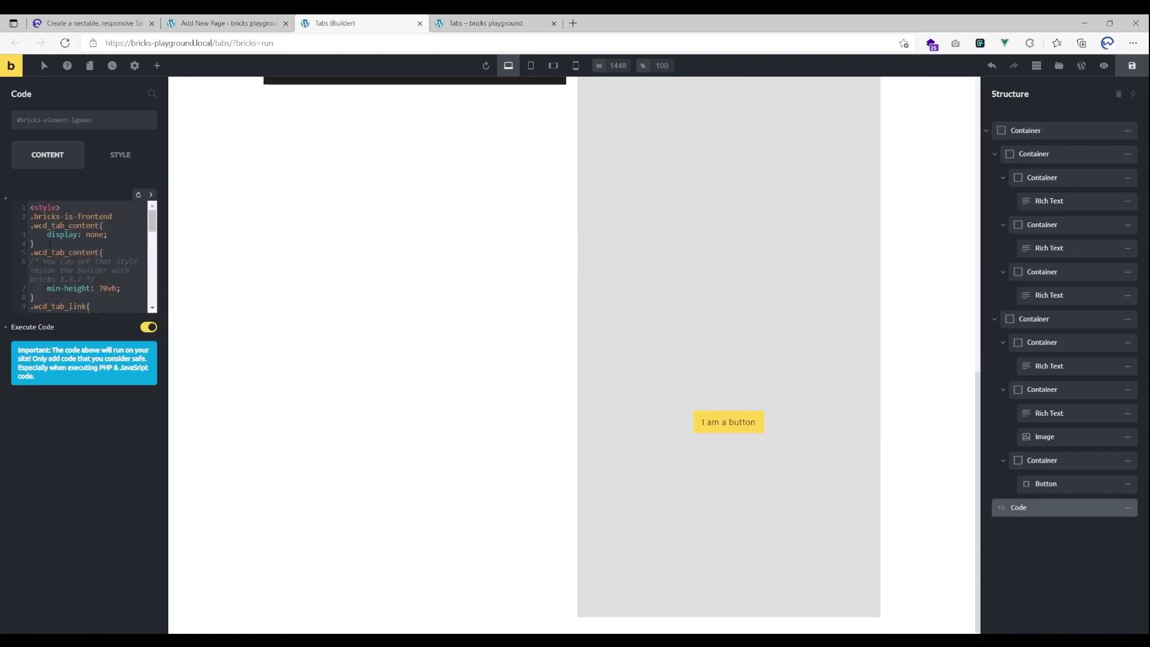
pyautogui.click(152, 195)
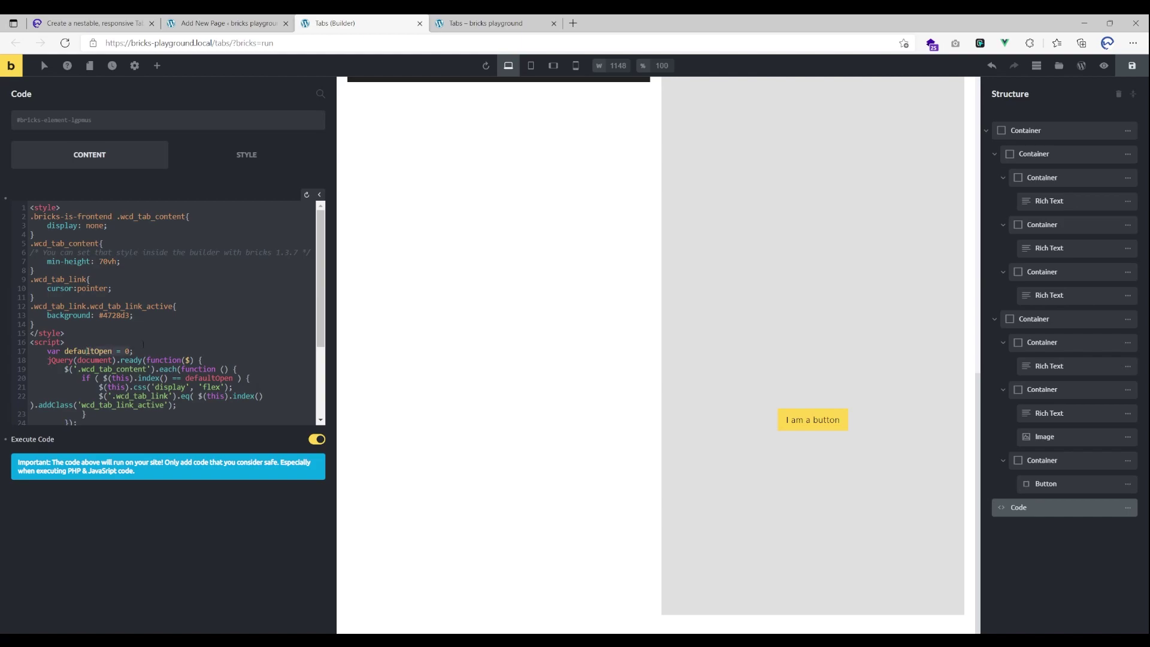
# - Test switching between Tab #2 and Tab #3 on the live page, then return to the builder
pyautogui.click(453, 19)
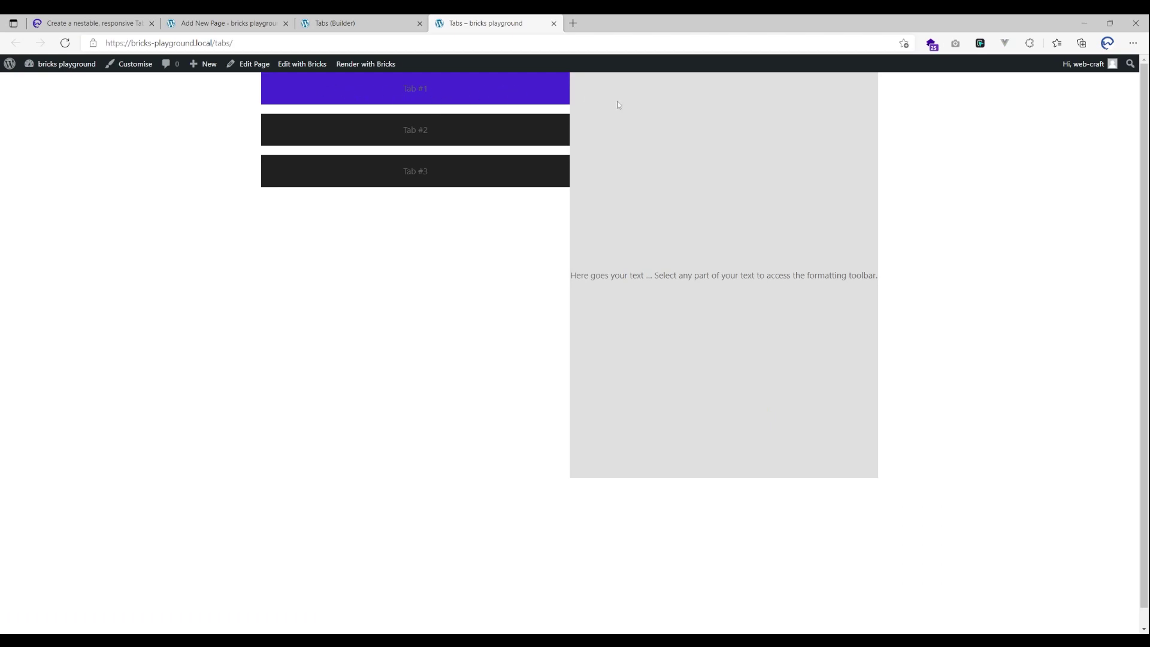
pyautogui.click(443, 131)
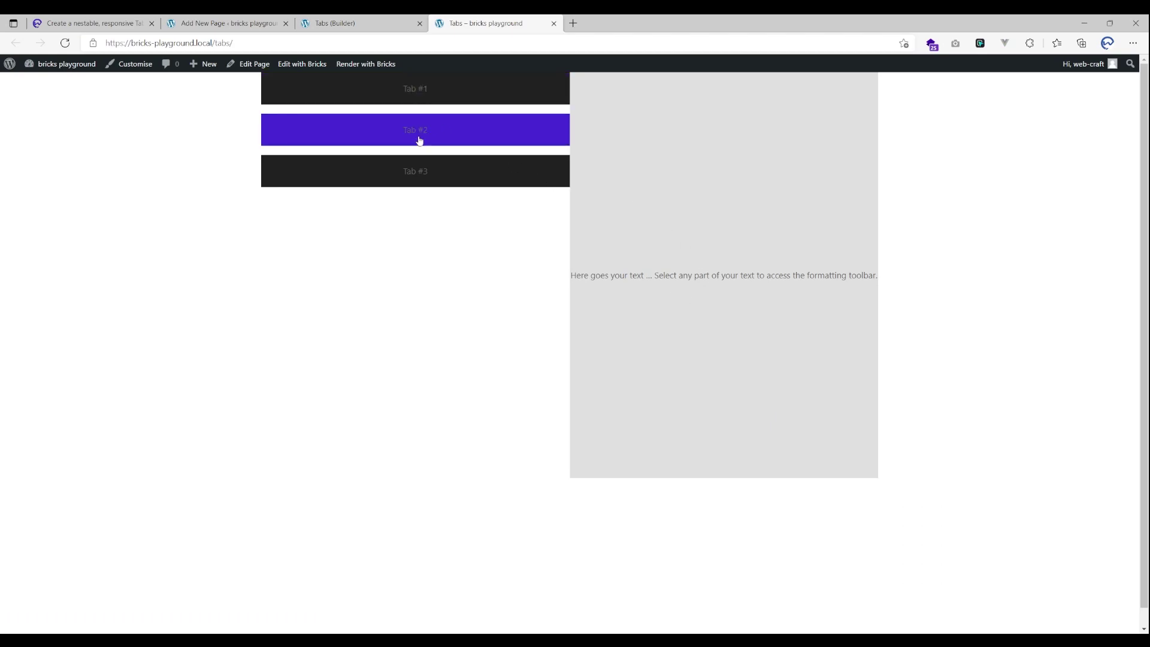
pyautogui.click(418, 163)
pyautogui.click(428, 143)
pyautogui.click(334, 25)
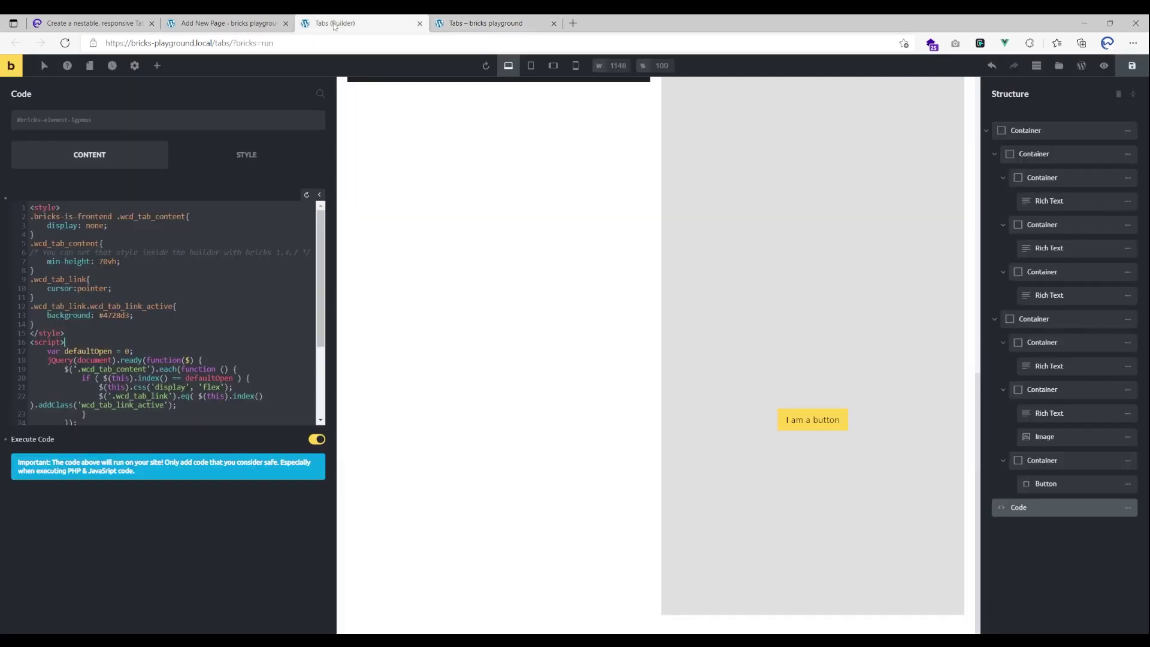
# - Check Tab #3 on the live page, then run the Code element's script with defaultOpen set to 2
pyautogui.click(462, 30)
pyautogui.click(443, 168)
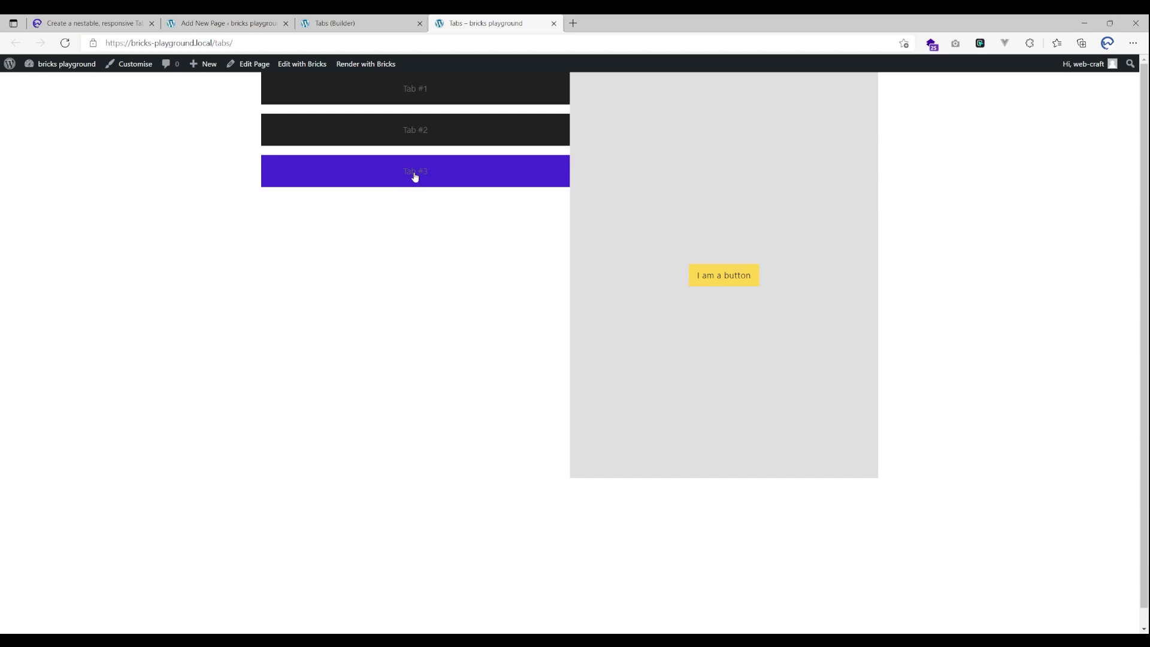
pyautogui.hotkey('ctrl', 'shift', 'Tab')
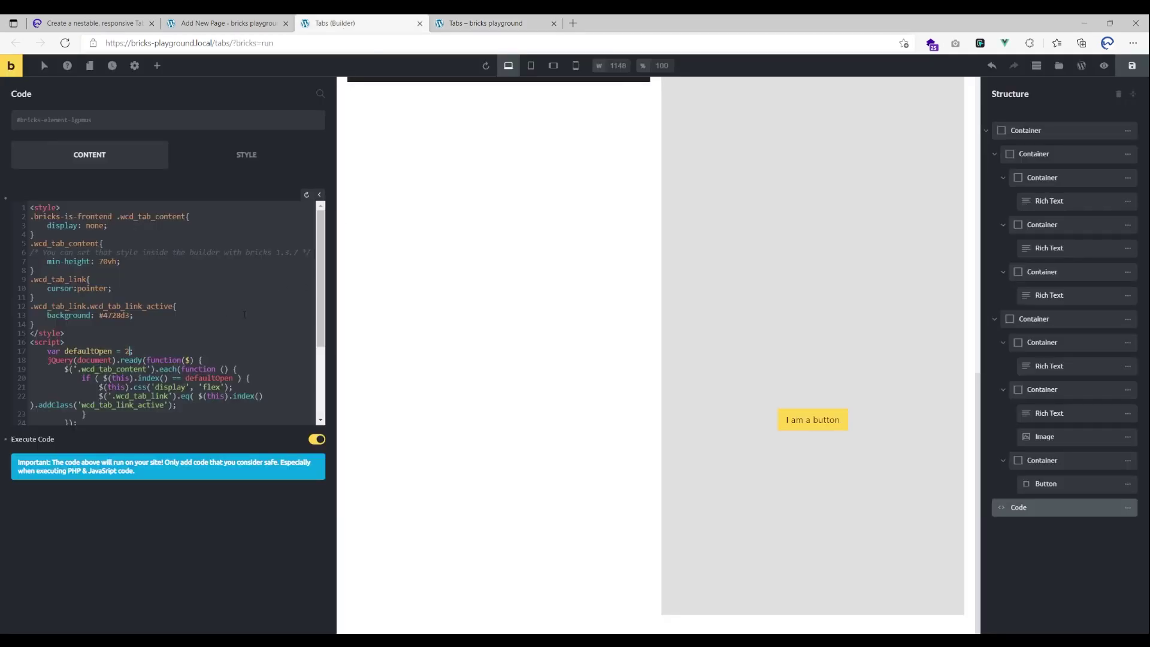
pyautogui.click(307, 195)
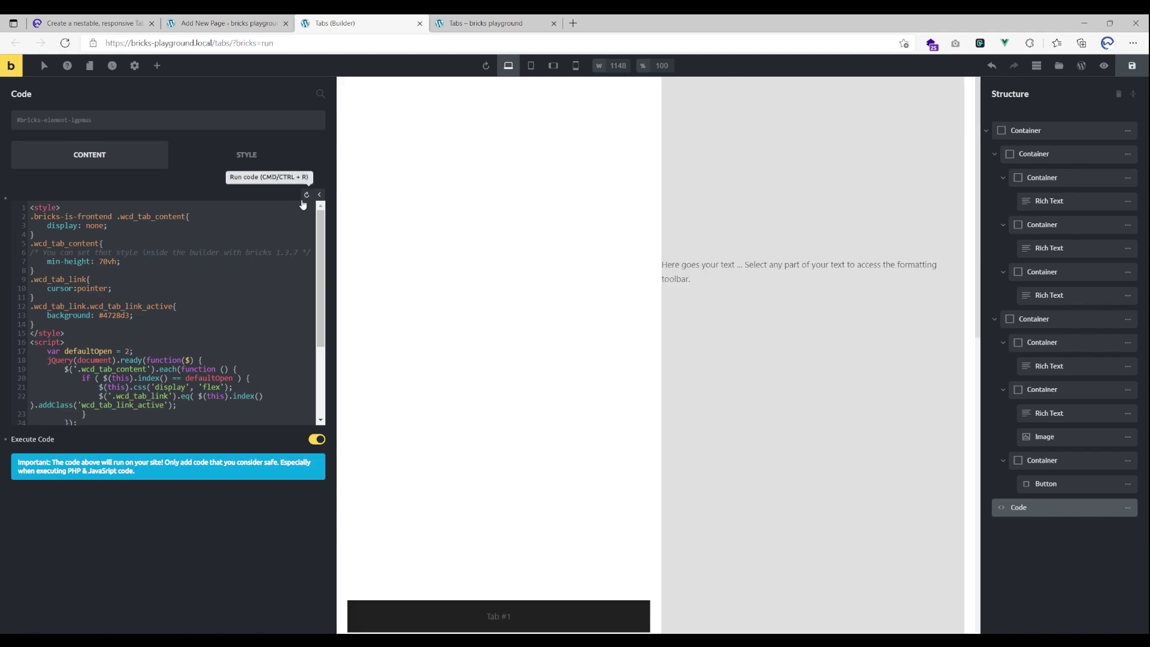
# - Open Tab #1 on the live page and reload to confirm Tab #3 is active by default
pyautogui.click(1132, 67)
pyautogui.hotkey('ctrl', 'Tab')
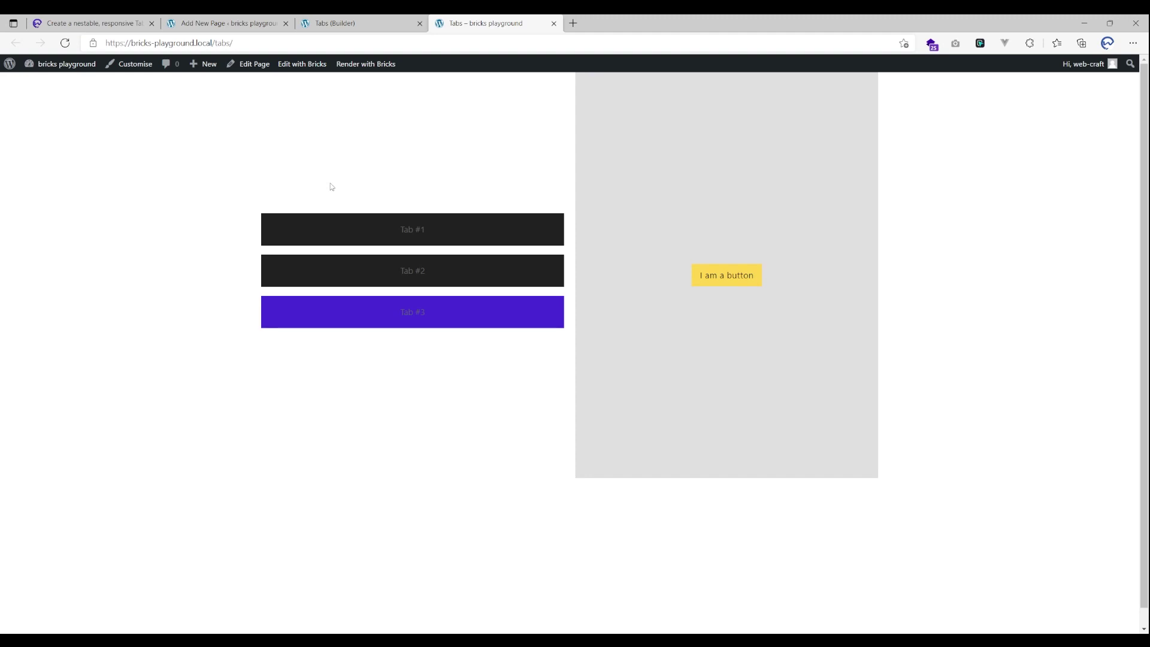
pyautogui.click(384, 221)
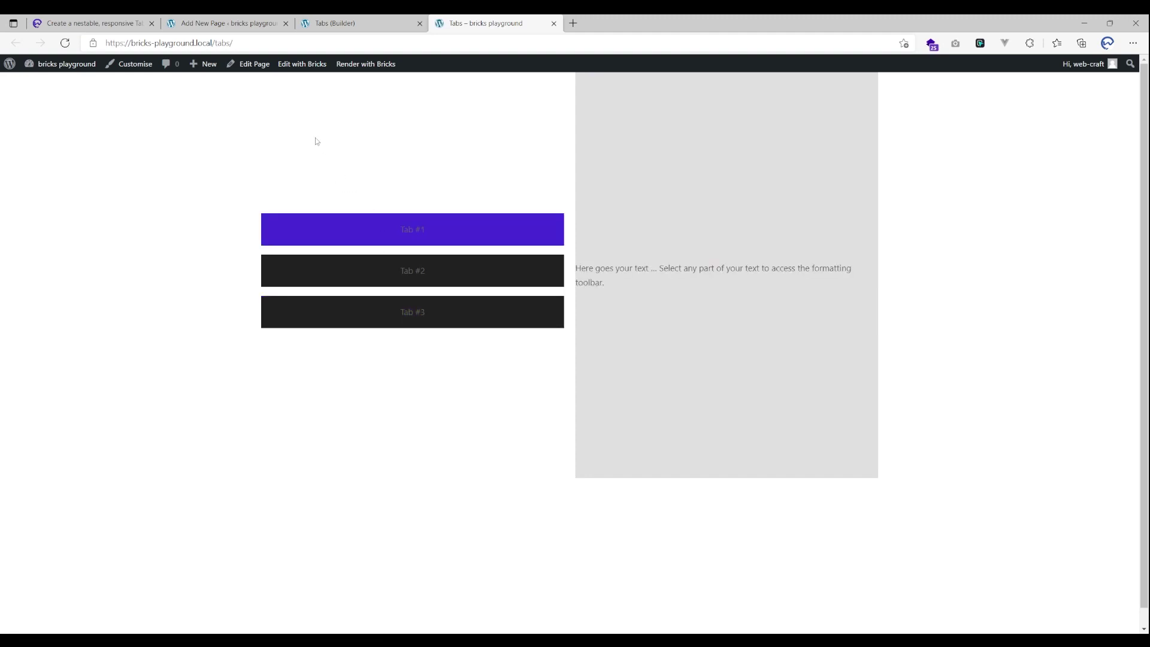
pyautogui.press('F5')
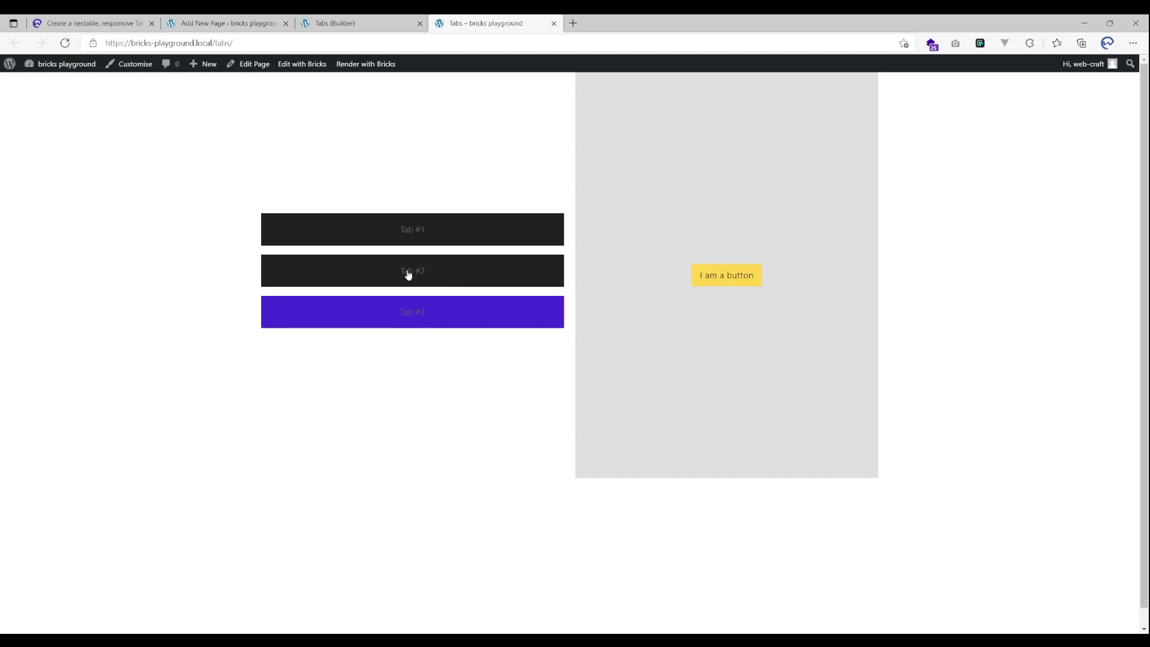
pyautogui.click(356, 18)
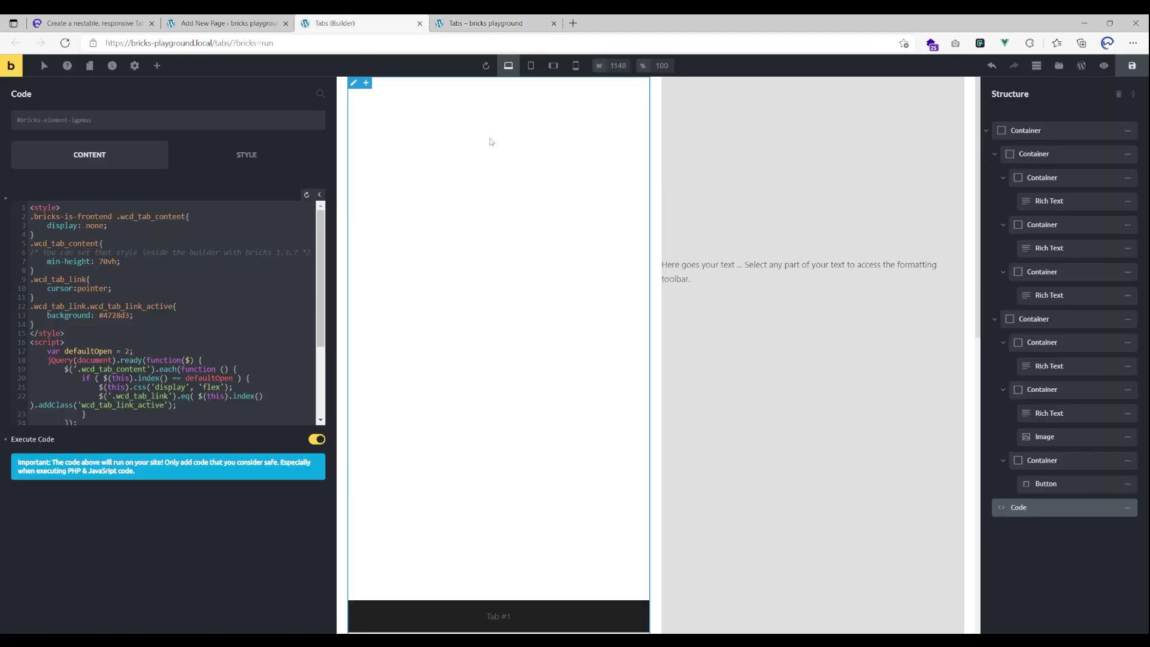
pyautogui.moveTo(1124, 234)
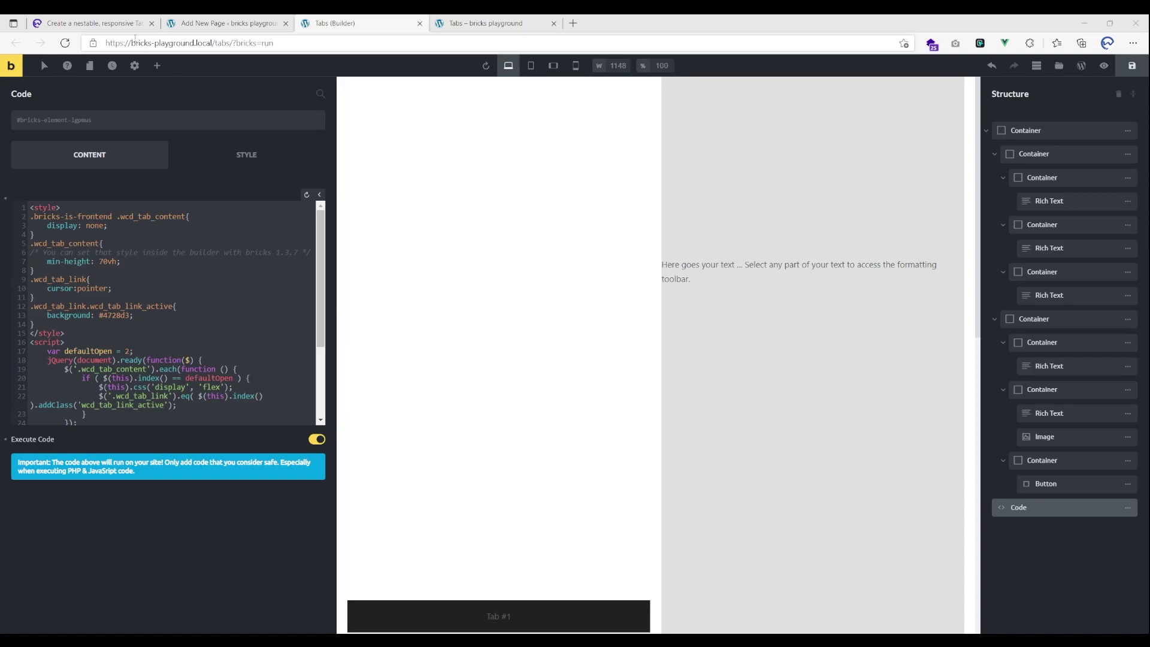
# - Try Tab #2 in the tutorial's working demo, then open the accordion tutorial
pyautogui.click(105, 28)
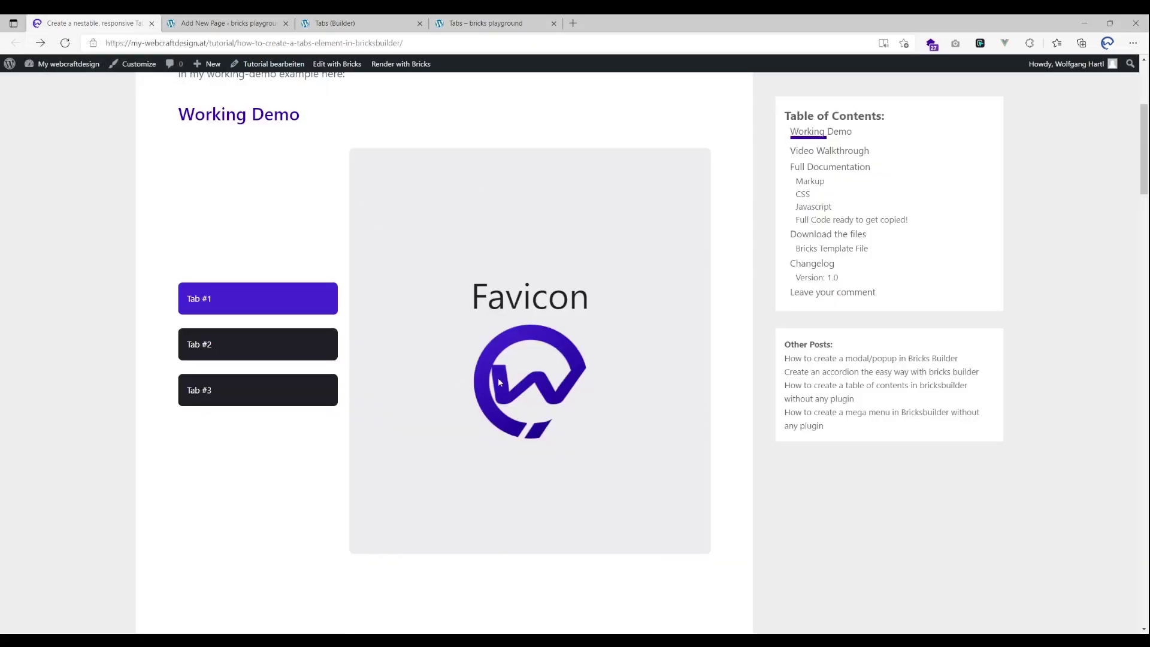
pyautogui.click(285, 352)
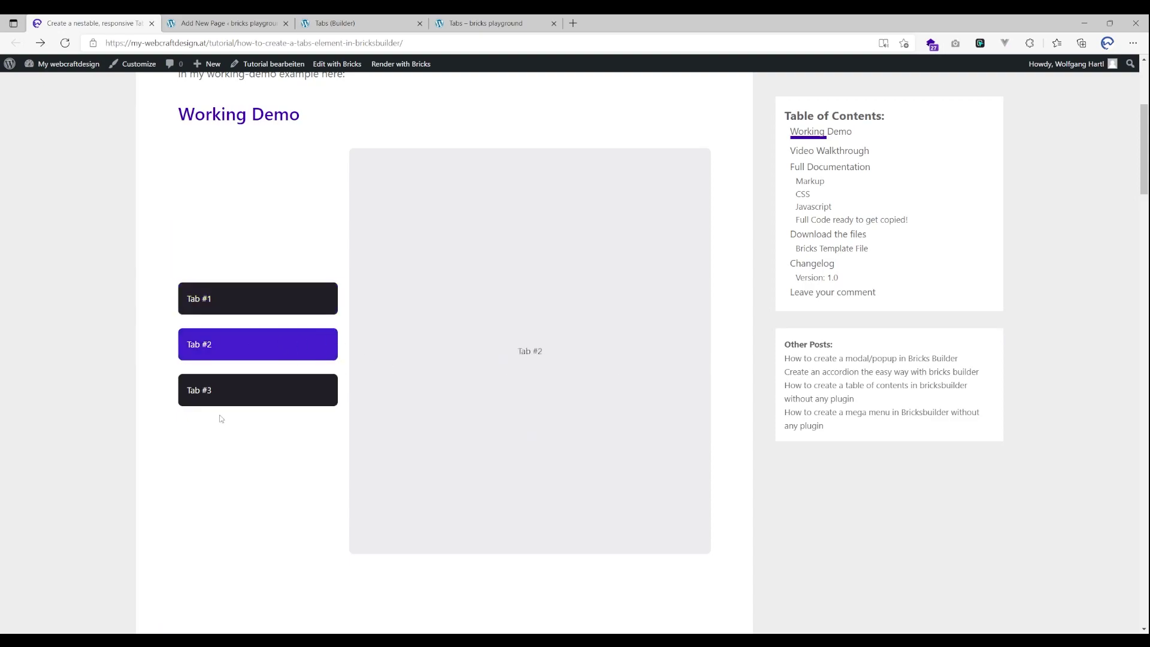
pyautogui.click(923, 371)
pyautogui.scroll(-3, 302, 381)
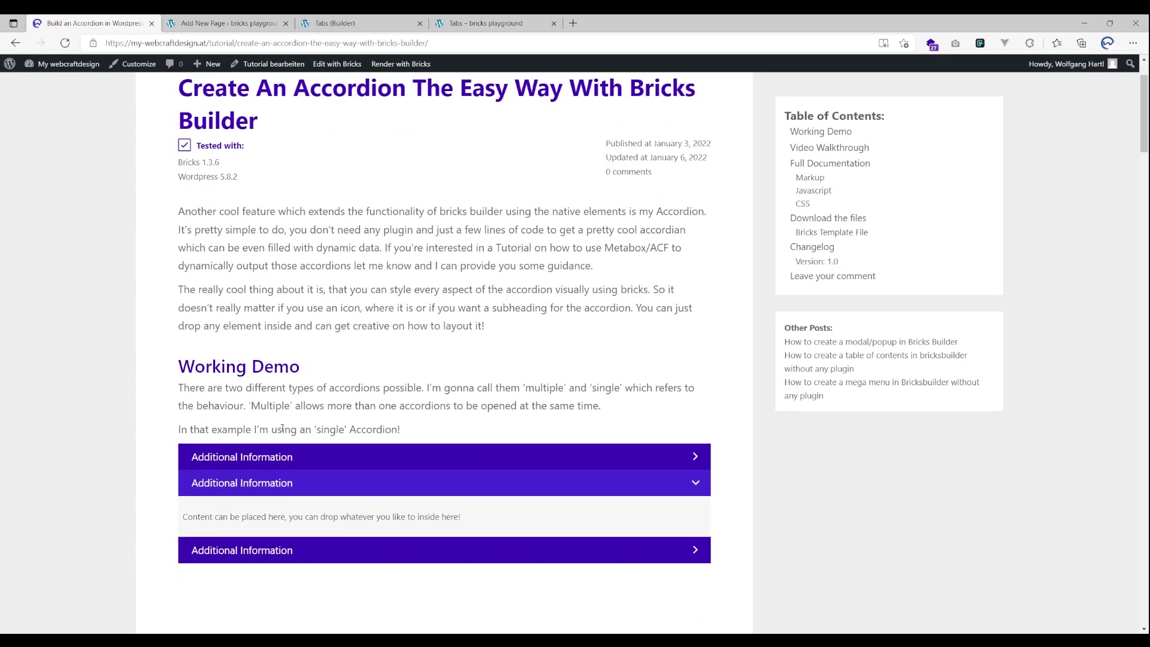
# - Open the accordion demos' first, second and third items in turn, ending on the third Additional Information item
pyautogui.click(301, 378)
pyautogui.click(324, 470)
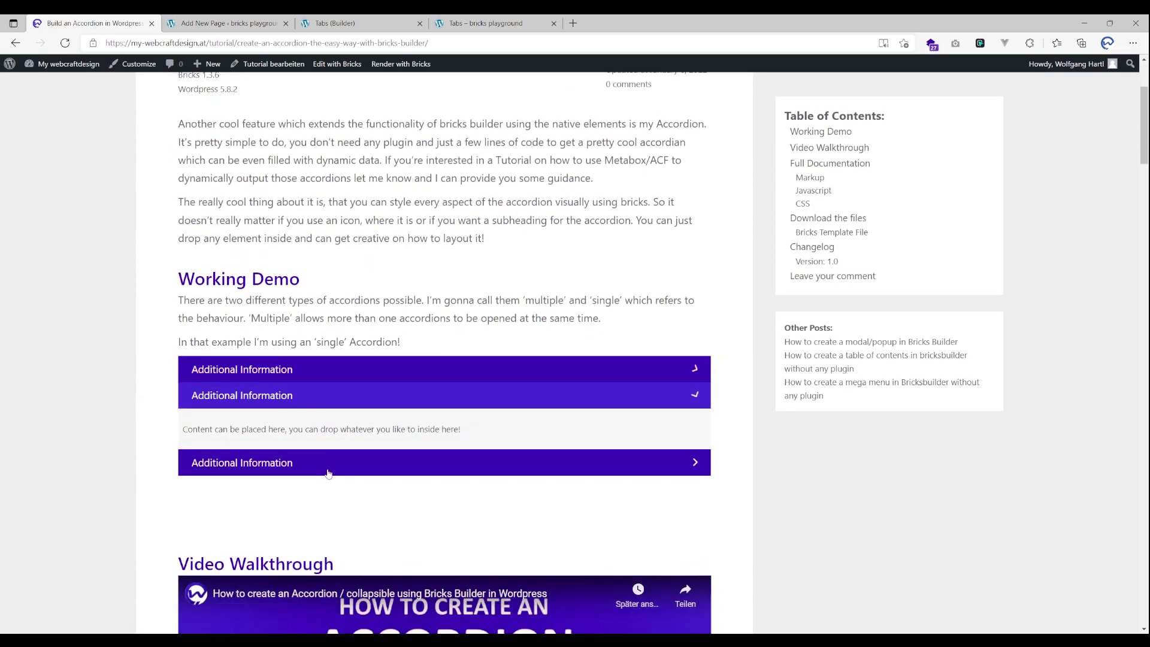
pyautogui.click(325, 471)
pyautogui.click(317, 395)
pyautogui.click(318, 382)
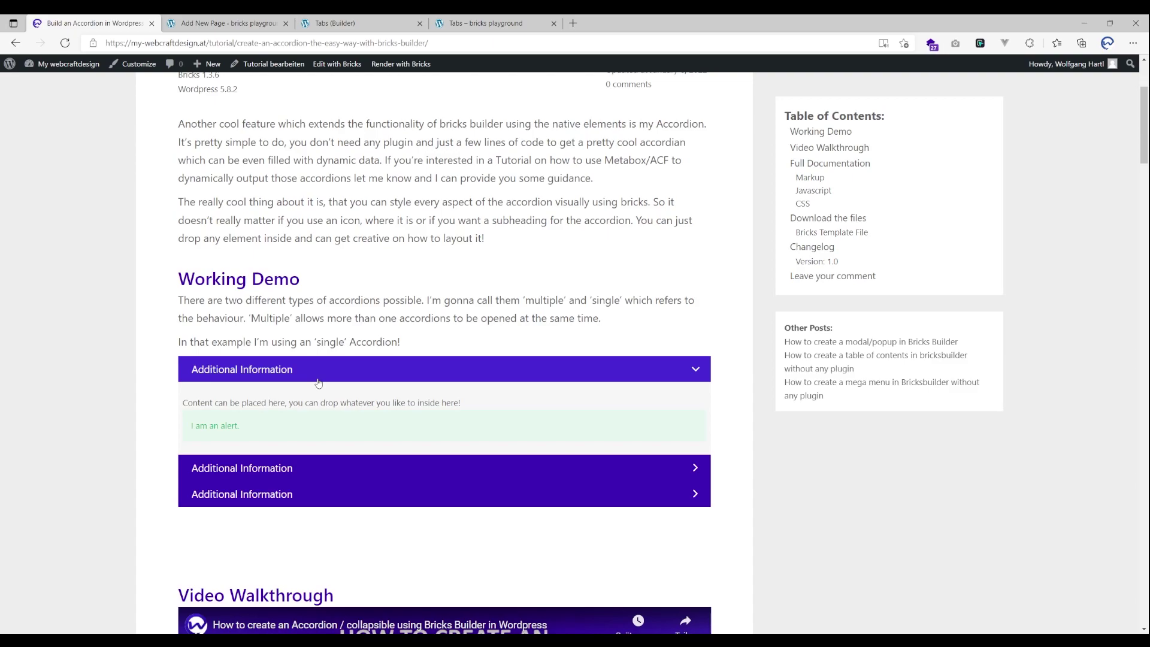
pyautogui.click(312, 473)
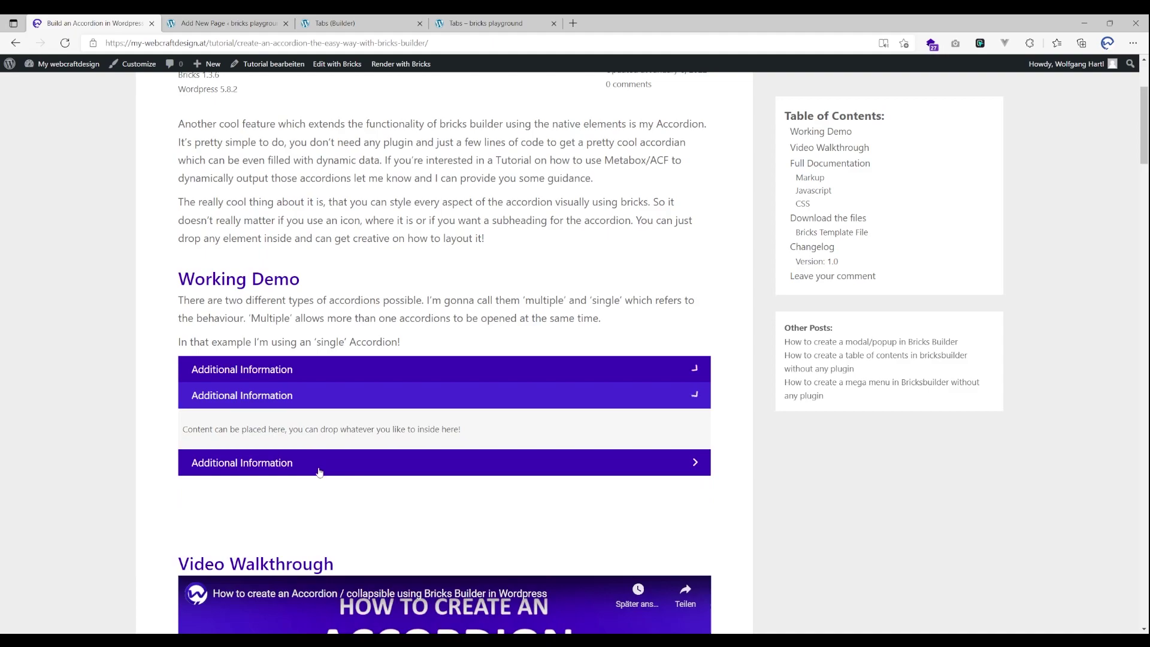
pyautogui.click(322, 472)
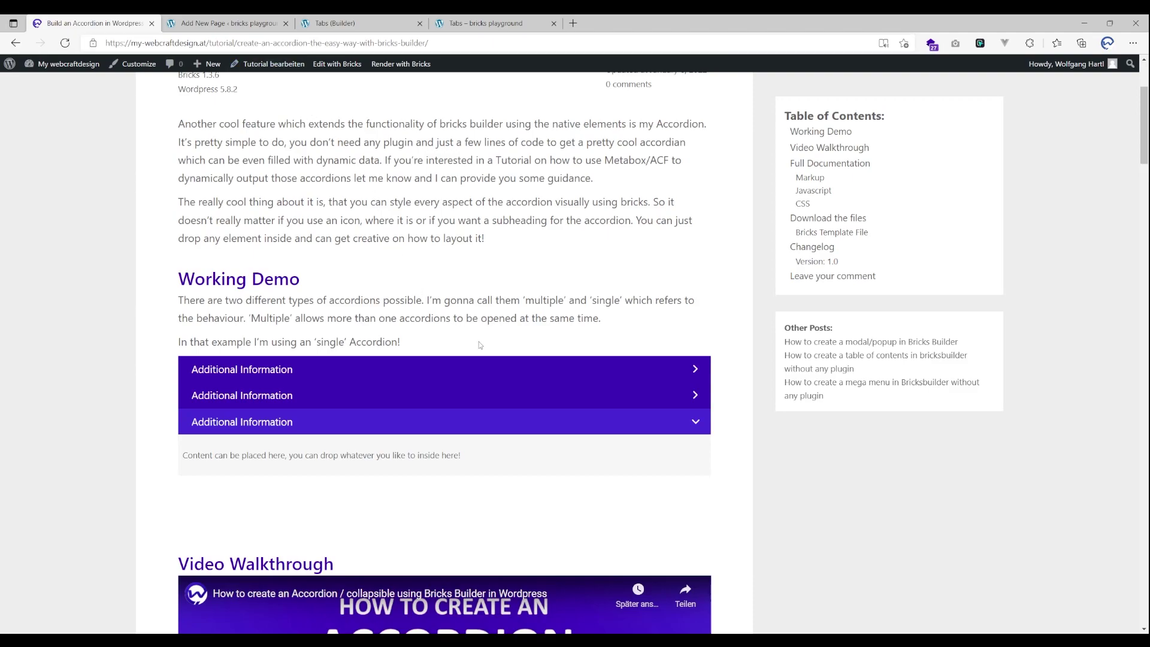
pyautogui.click(548, 379)
pyautogui.click(564, 476)
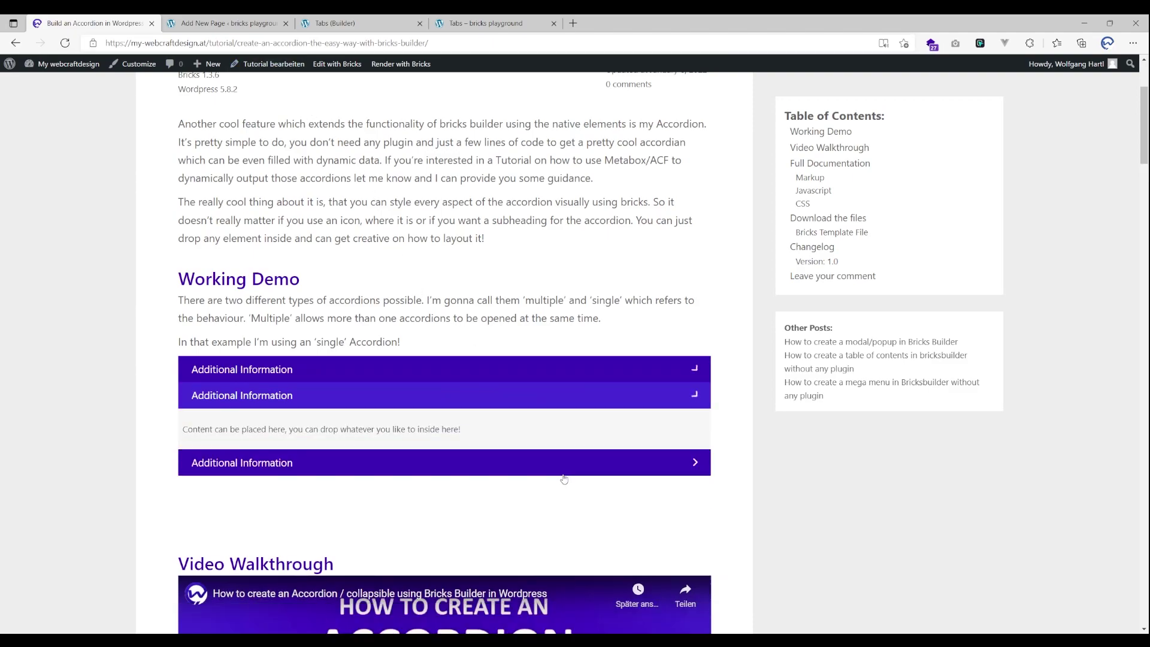
pyautogui.click(560, 473)
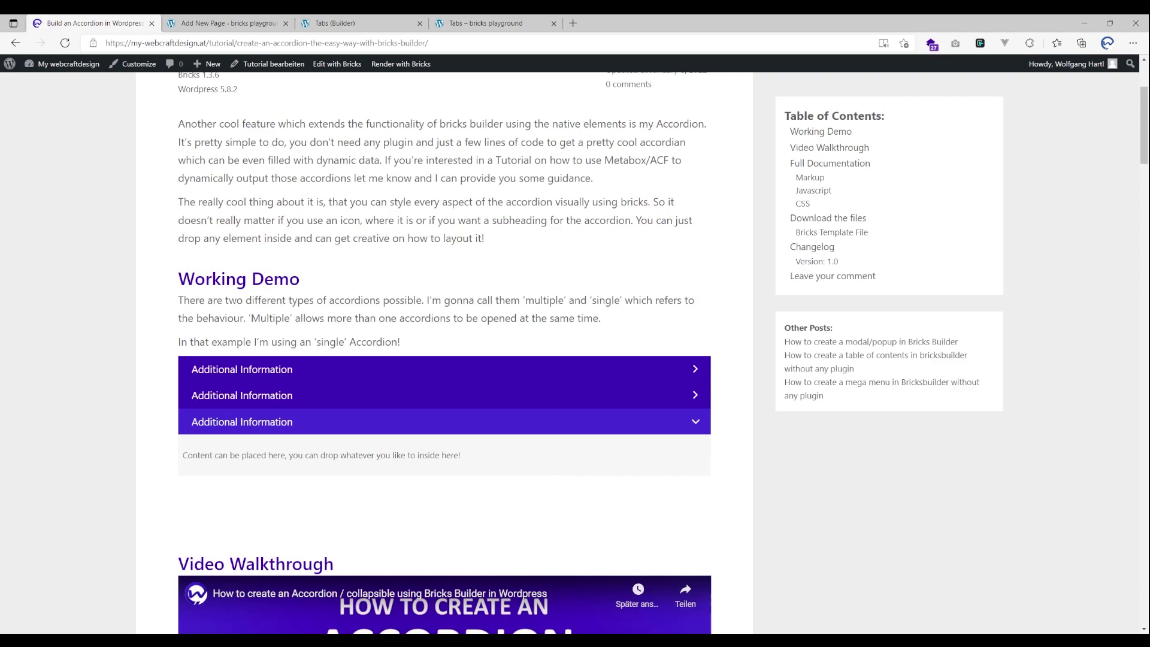